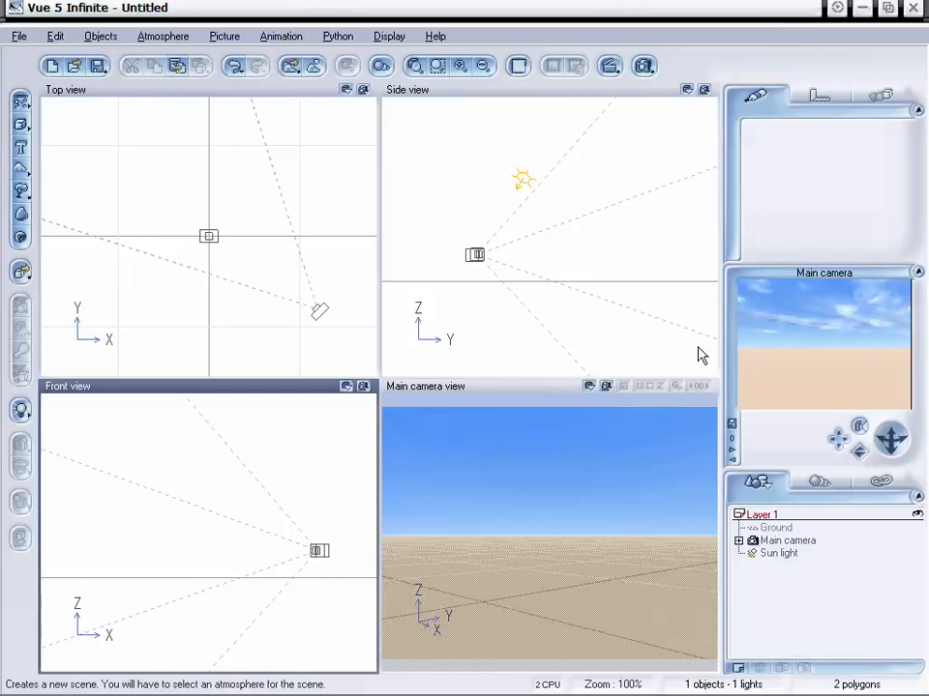
Add a plane primitive to the scene and enlarge it uniformly to about four times its original width
left_click(542, 394)
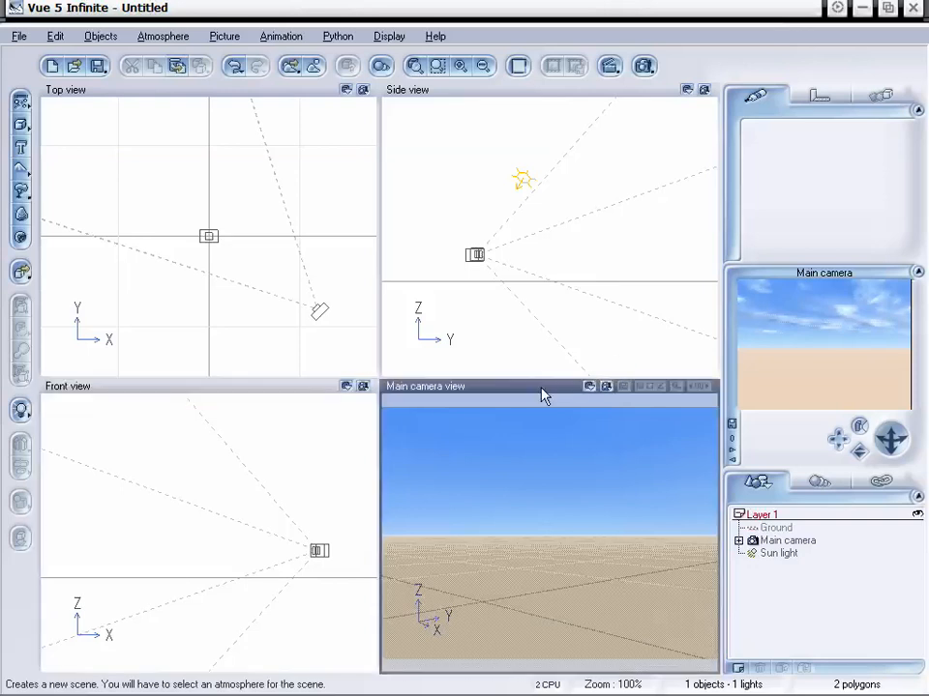
left_click(20, 124)
left_click(170, 135)
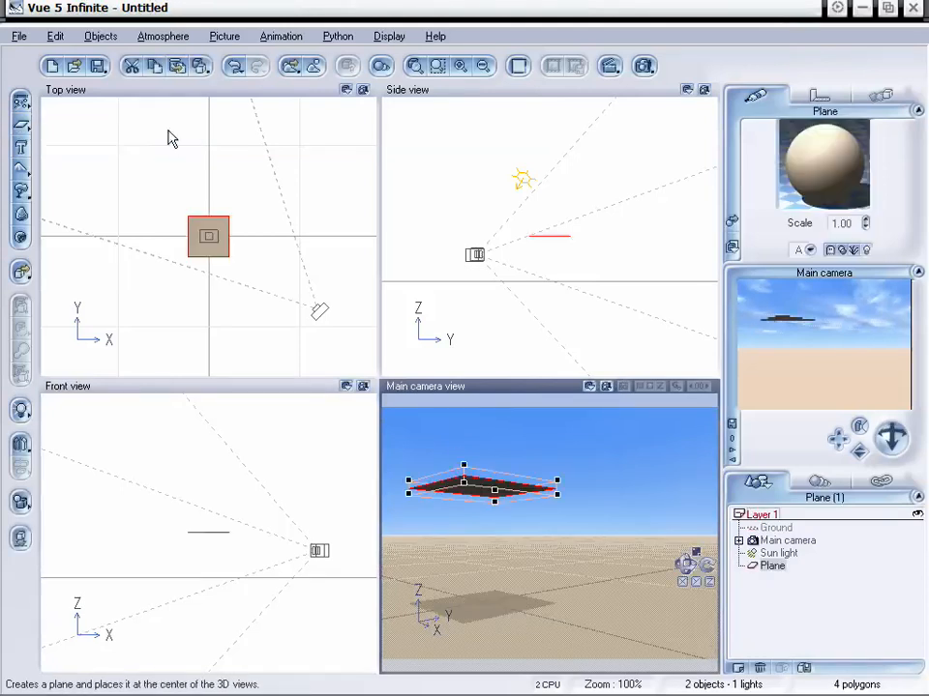
left_click(208, 236)
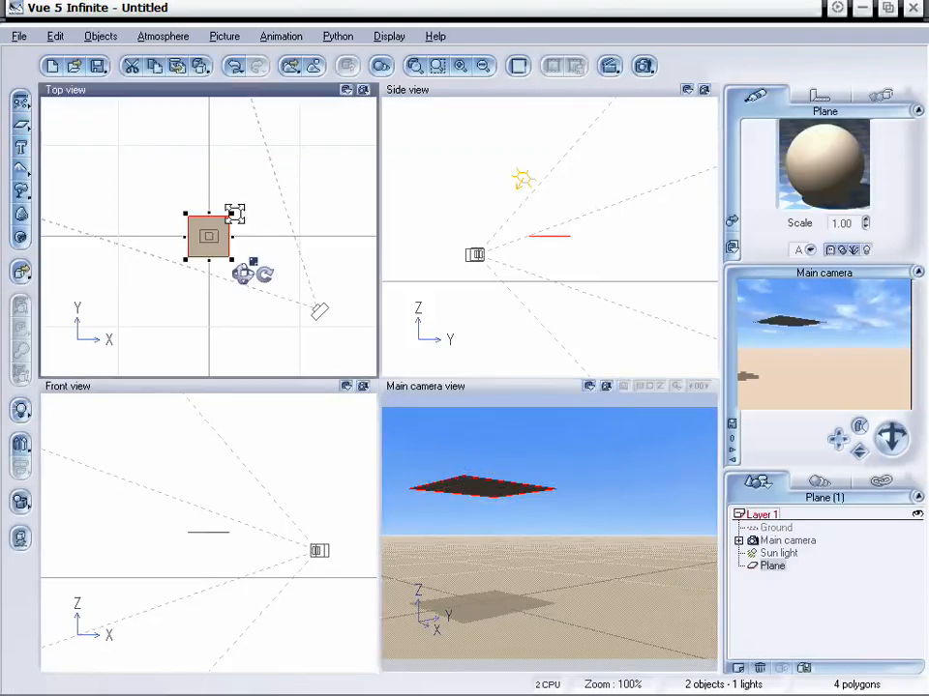
left_click_drag(232, 213, 307, 165)
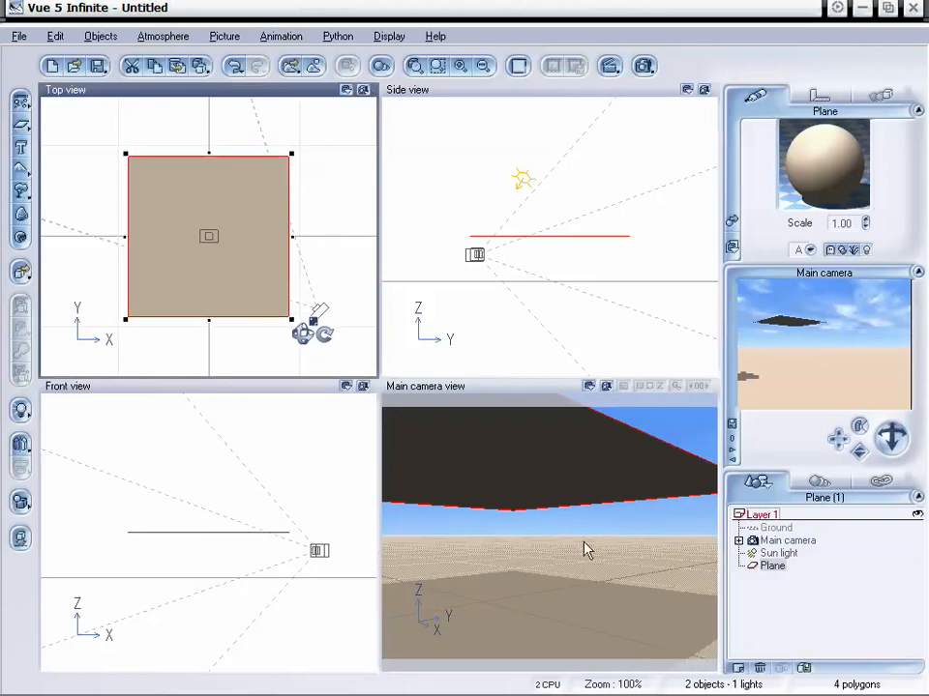
Move the plane down toward the ground and reposition the main camera slightly above its level
left_click_drag(539, 468, 589, 499)
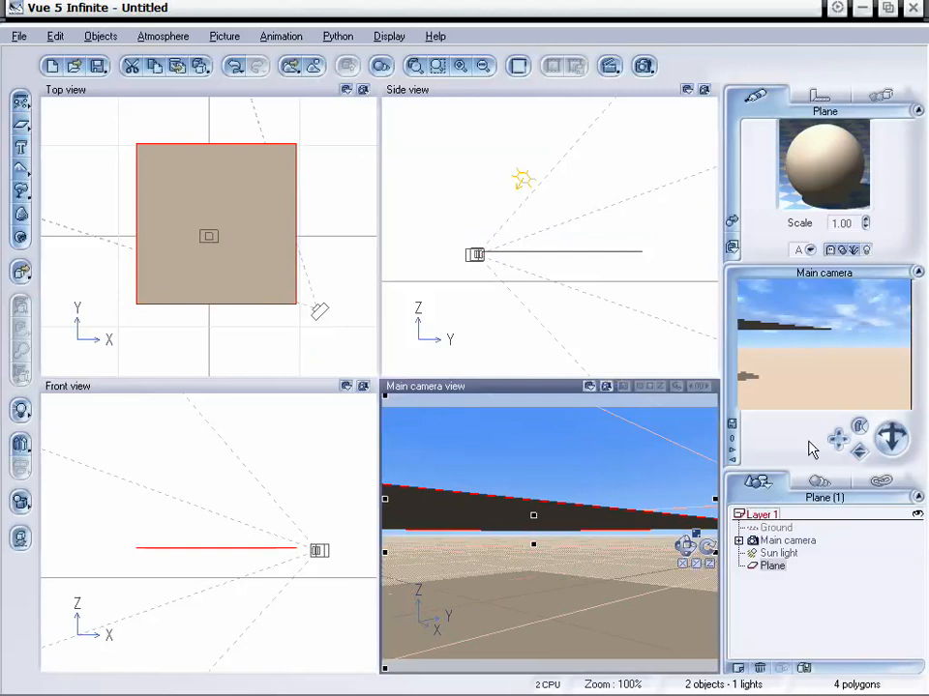
left_click_drag(892, 432, 898, 417)
left_click_drag(859, 450, 858, 455)
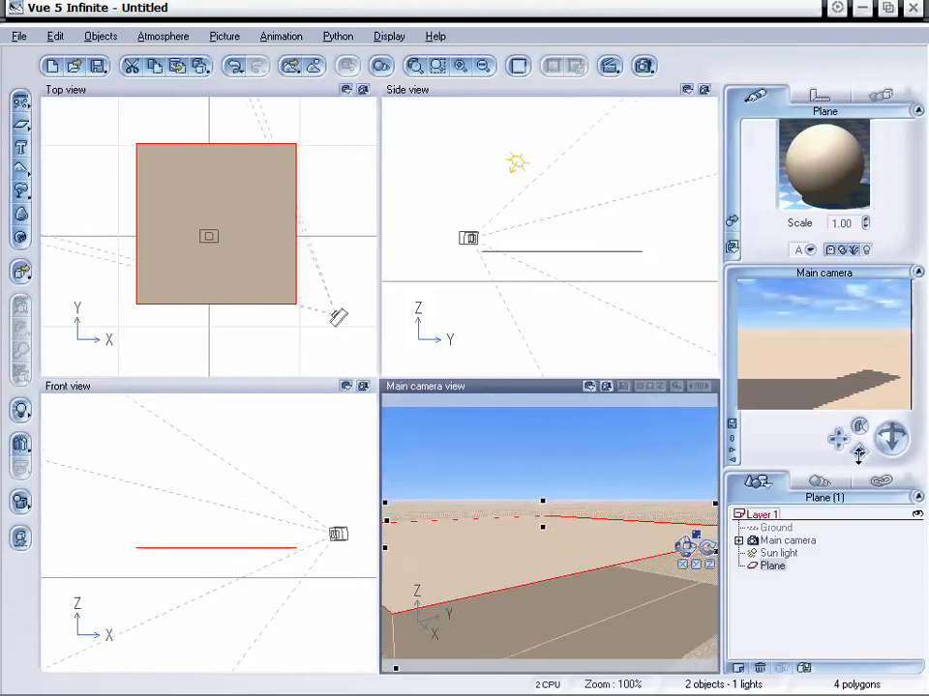
right_click(829, 356)
left_click(851, 363)
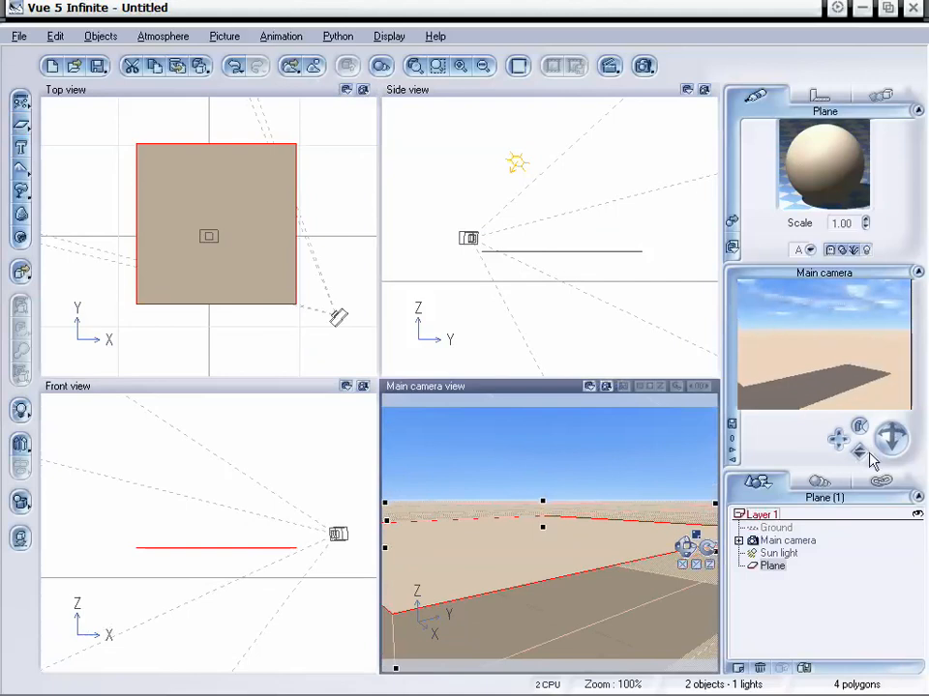
mouse_move(889, 440)
left_mouse_down()
mouse_move(890, 455)
mouse_move(890, 439)
left_mouse_up()
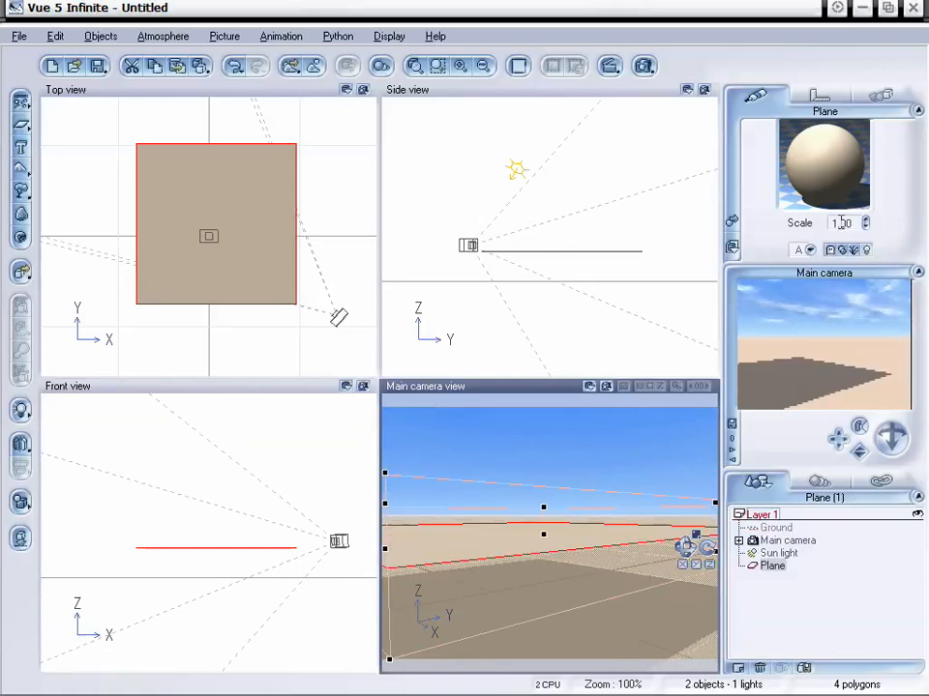
Change the plane's material type to EcoSystem in the Advanced Material Editor
double_click(806, 176)
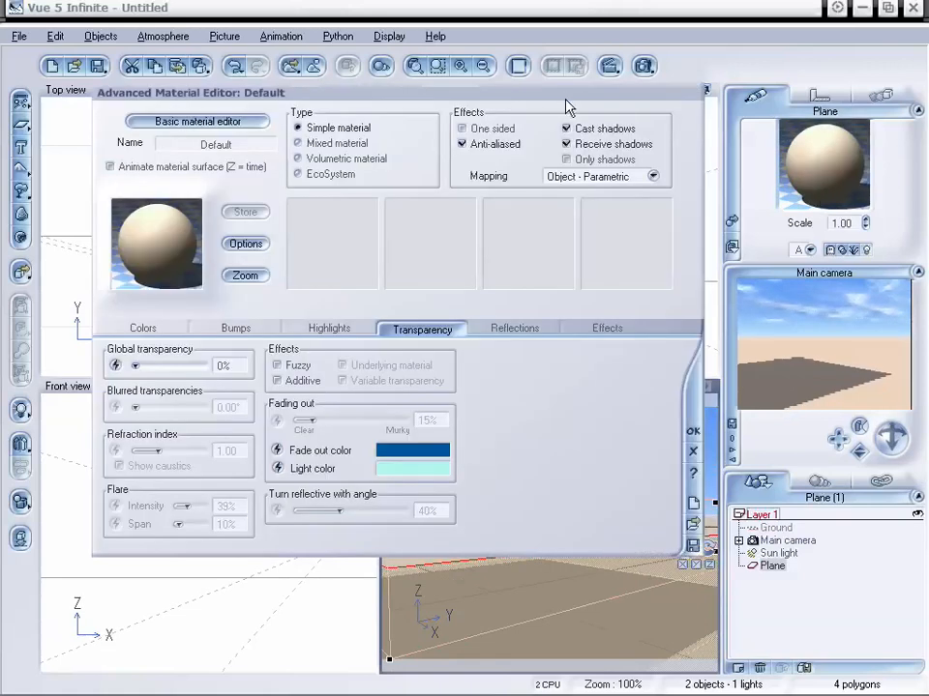
left_click_drag(566, 98, 579, 111)
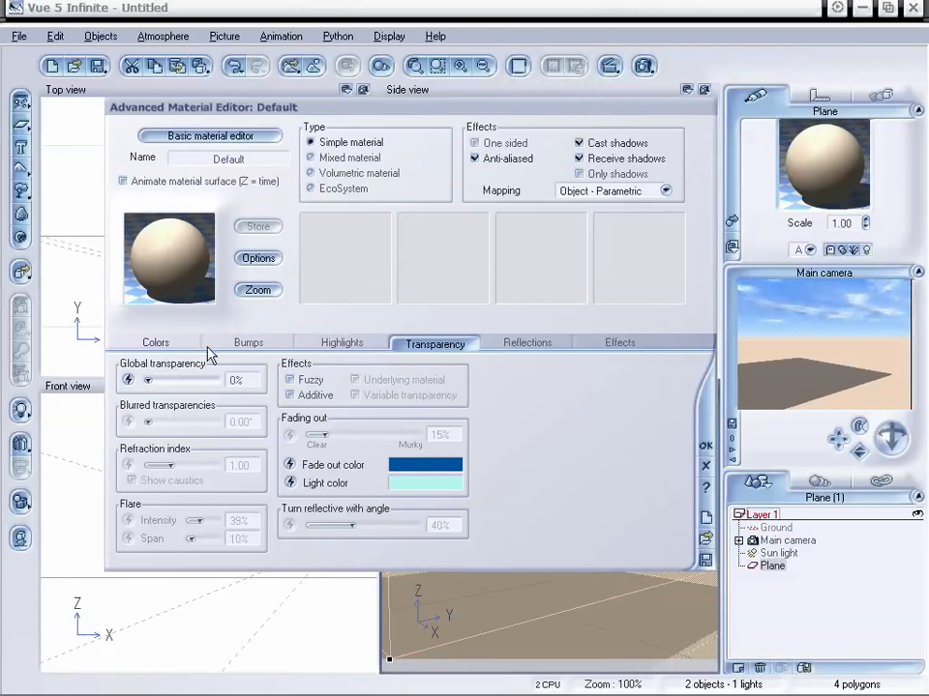
left_click(311, 190)
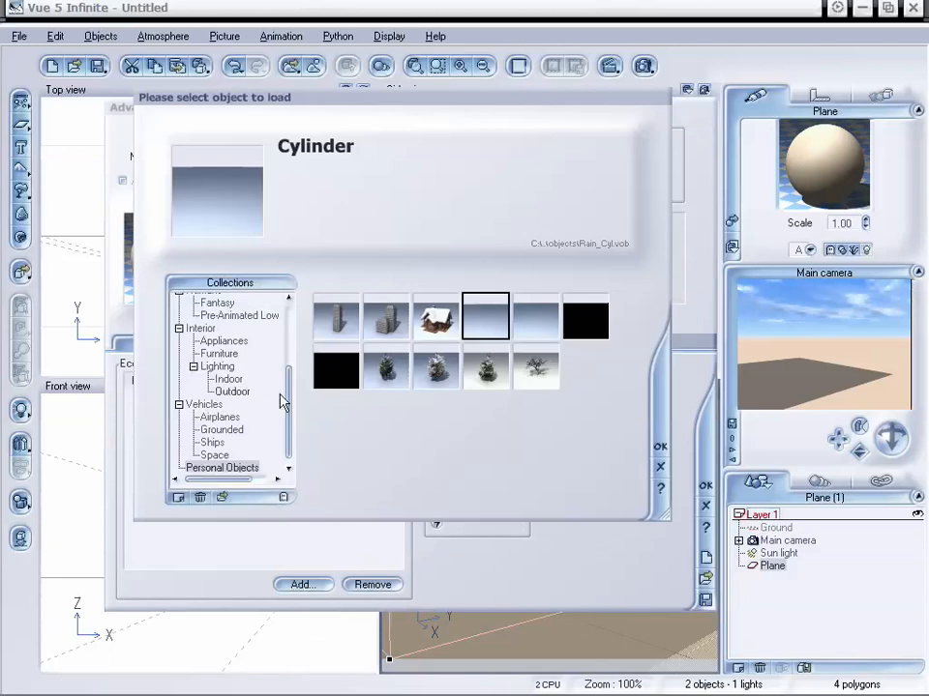
Add the North American P51D from the Airplanes collection to the EcoSystem population
left_click(221, 418)
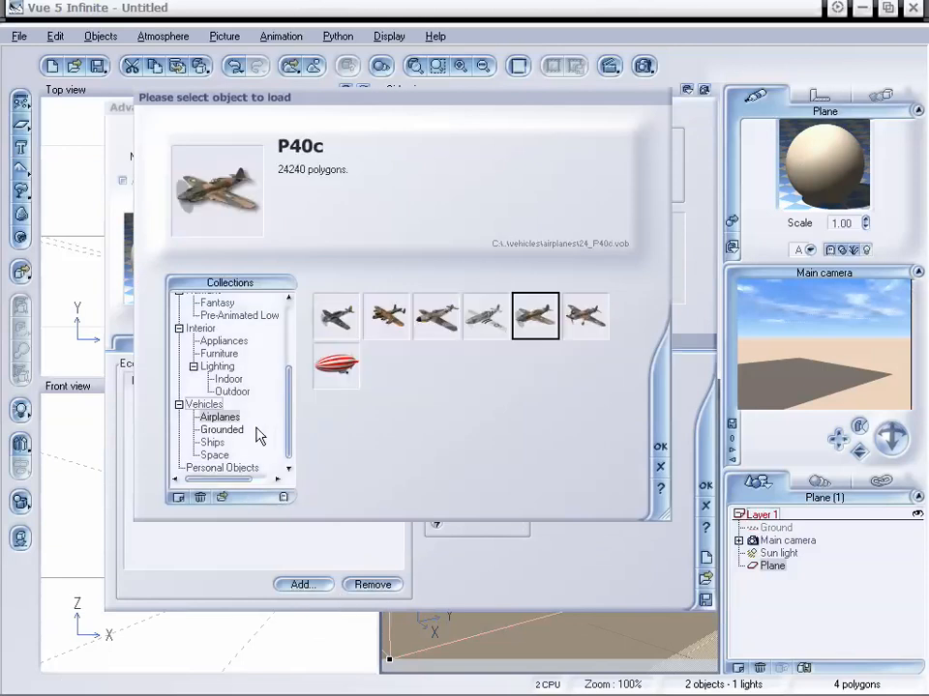
left_click(476, 323)
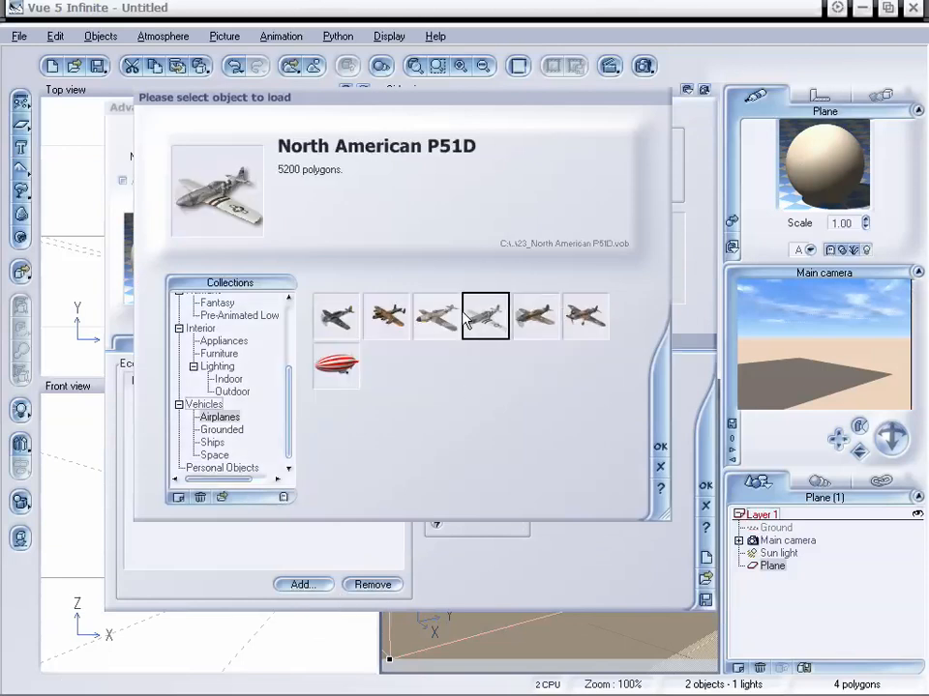
left_click(418, 324)
left_click(386, 315)
left_click(484, 319)
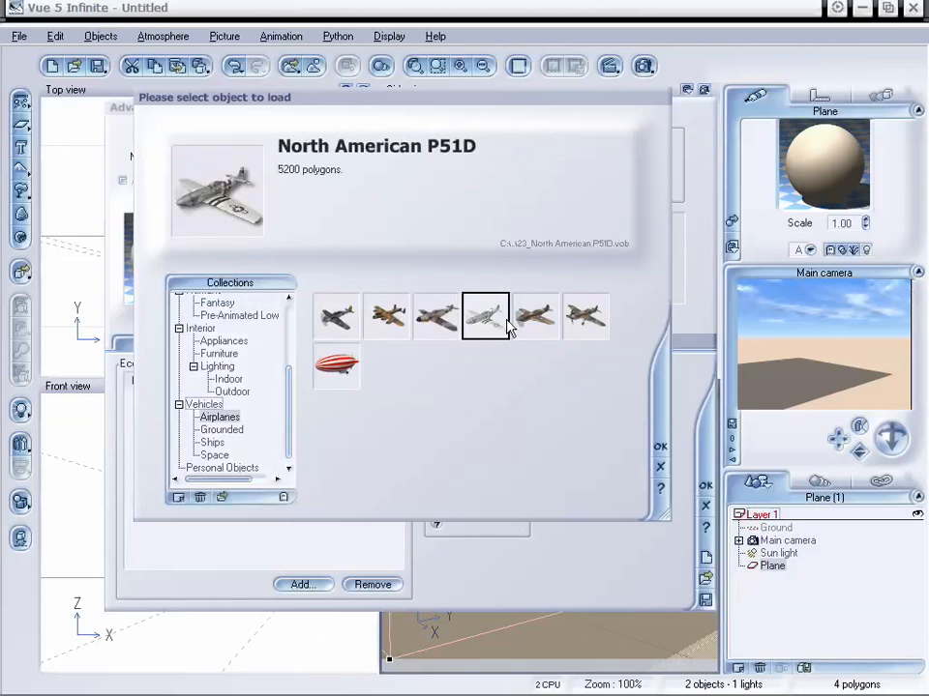
left_click(585, 316)
left_click(528, 323)
left_click(485, 321)
left_click(656, 463)
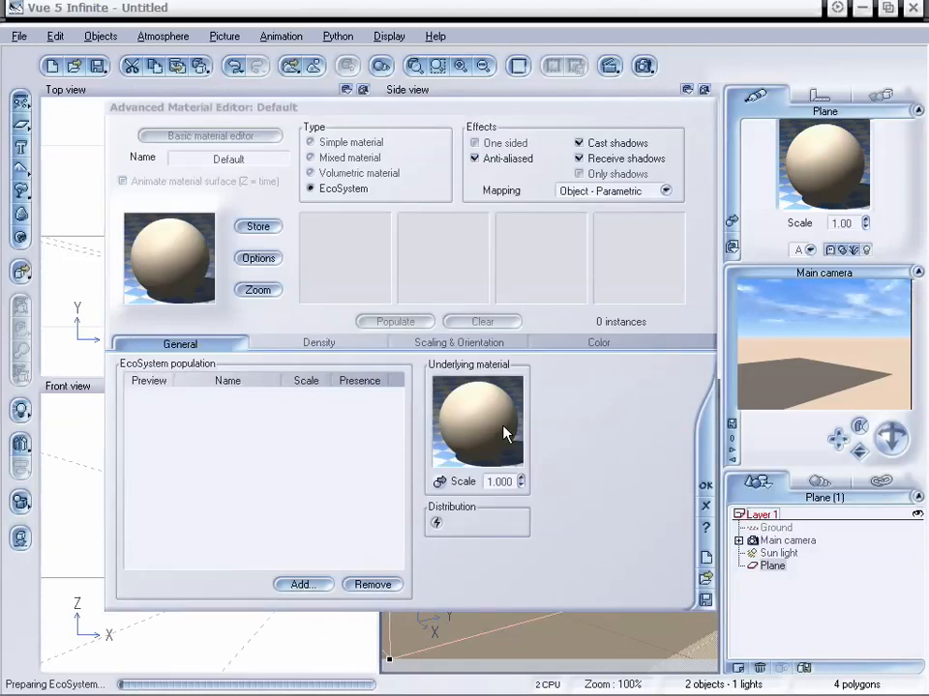
Set the EcoSystem's maximum size variation to 0 and repopulate the plane
left_click_drag(401, 109, 527, 128)
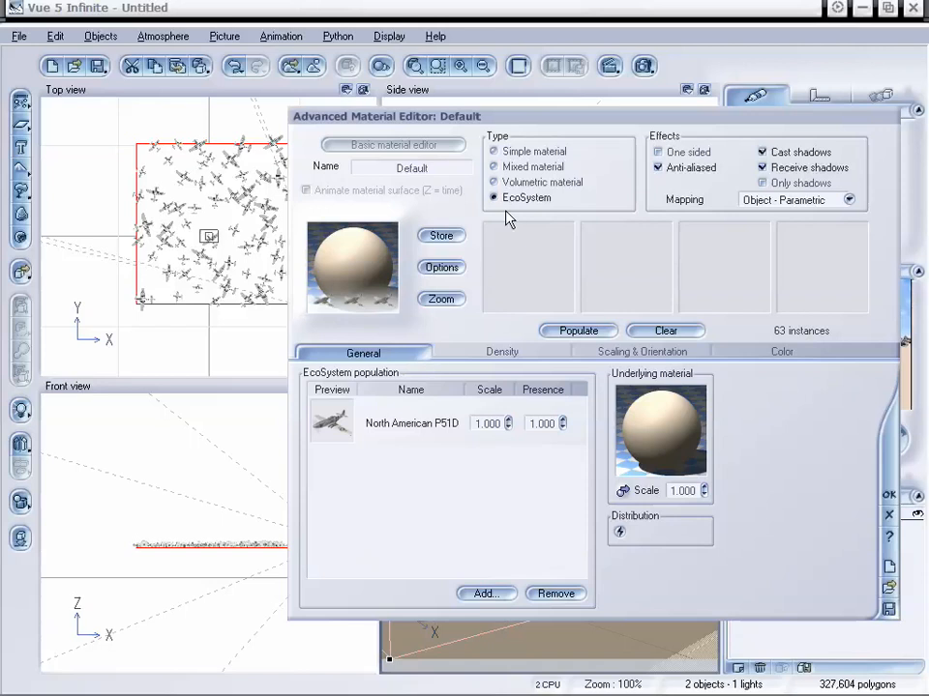
left_click_drag(498, 118, 485, 119)
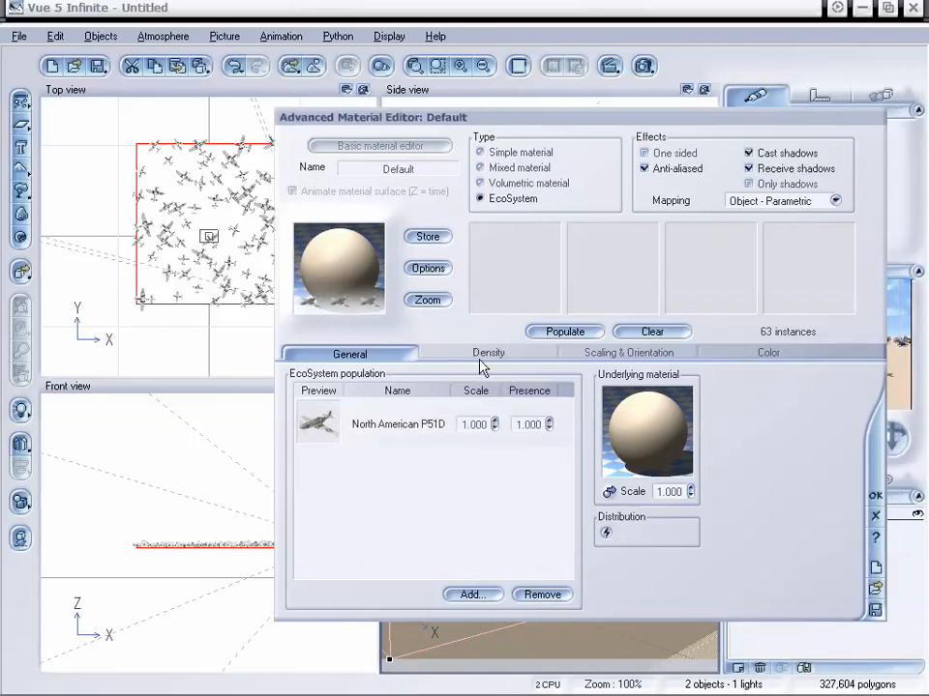
left_click(604, 357)
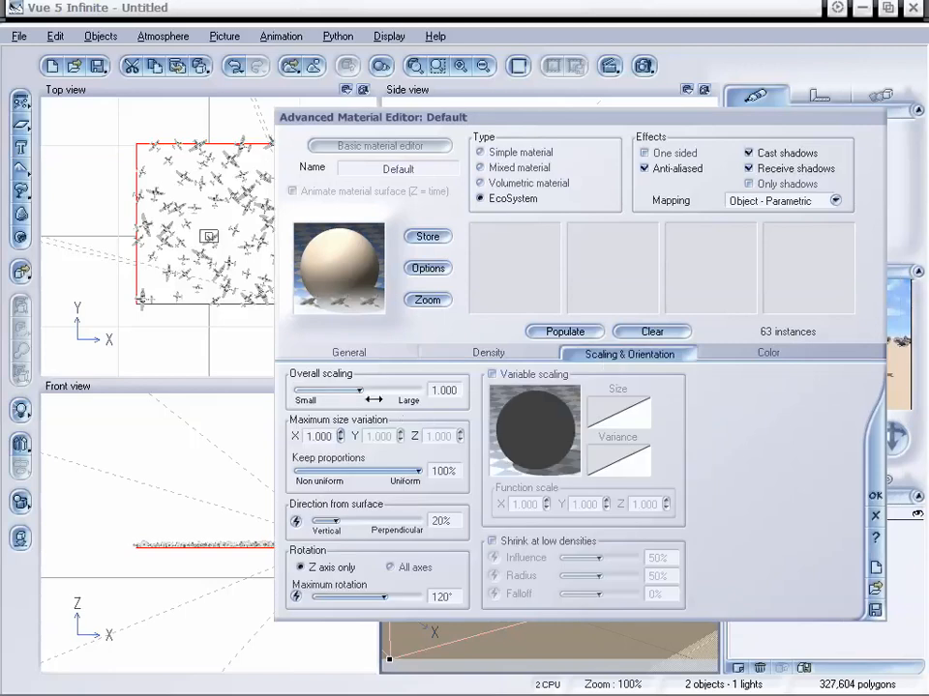
double_click(332, 435)
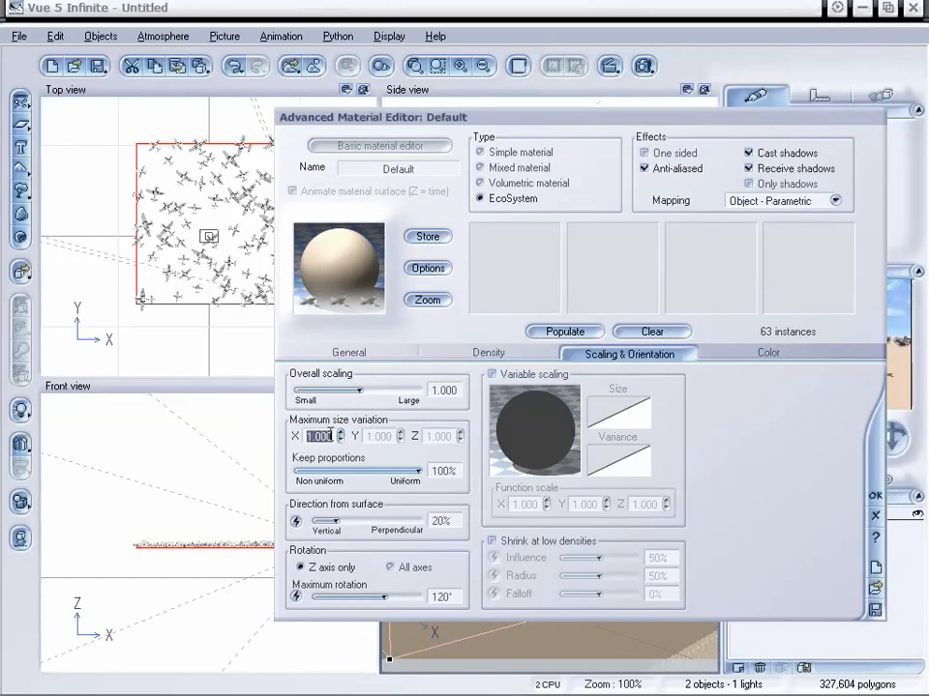
type("0")
left_click(542, 334)
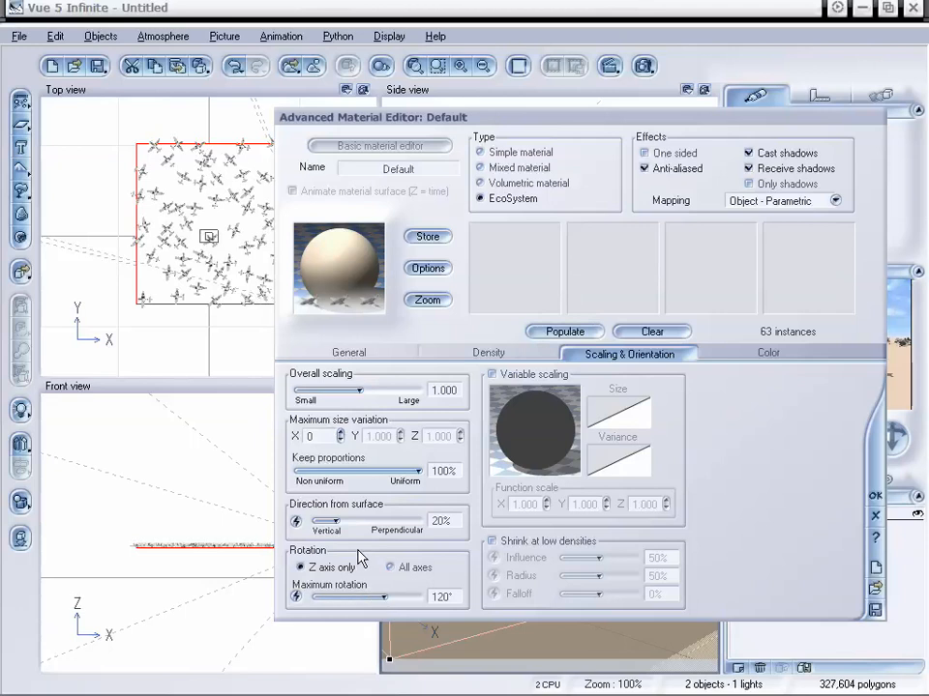
Set the EcoSystem's maximum rotation to 0° and repopulate so all aircraft face the same direction
left_click_drag(376, 599, 310, 599)
left_click(564, 330)
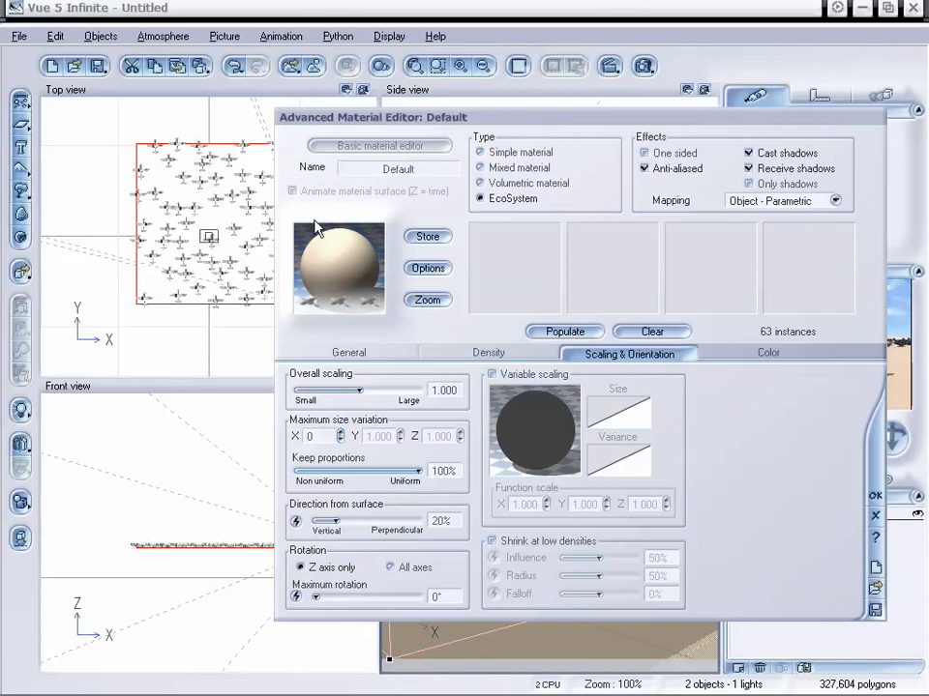
left_click_drag(378, 120, 441, 55)
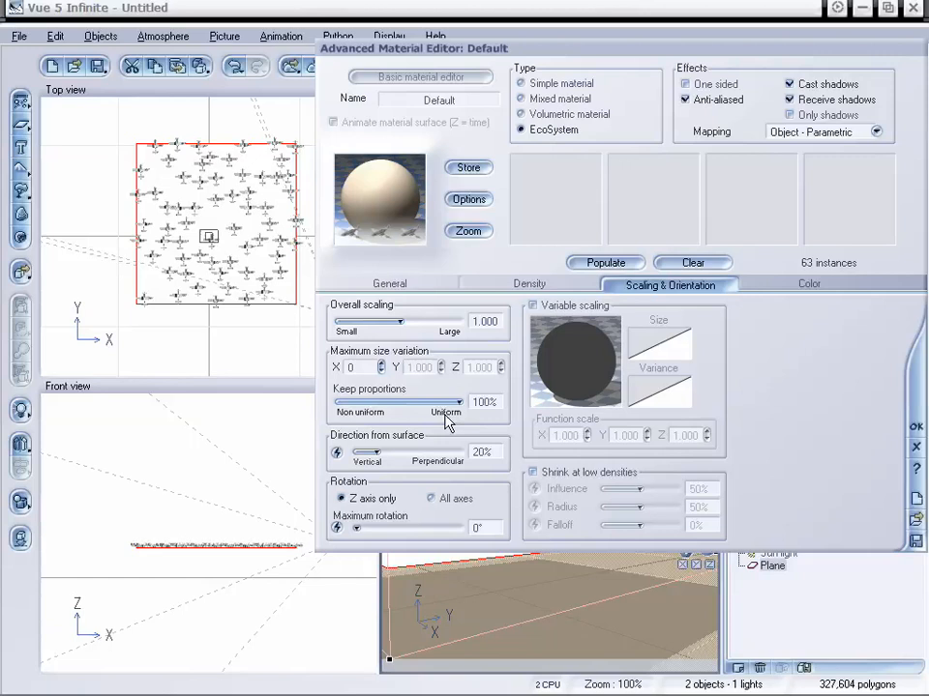
Turn on avoidance of overlapping instances, repopulate the EcoSystem and accept the material
left_click(523, 285)
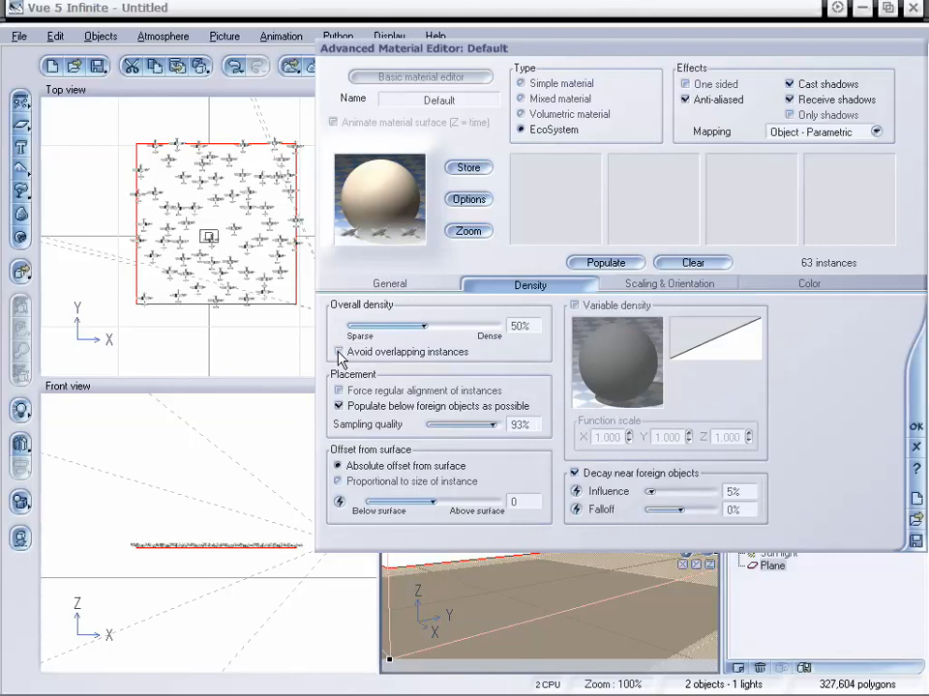
left_click(339, 352)
left_click(588, 265)
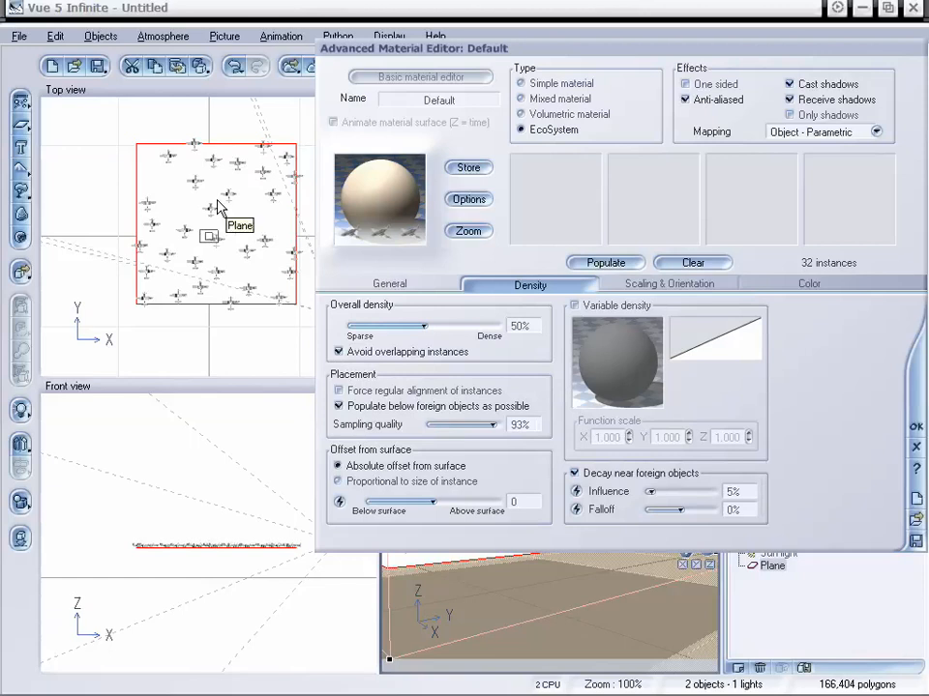
left_click_drag(523, 56, 530, 114)
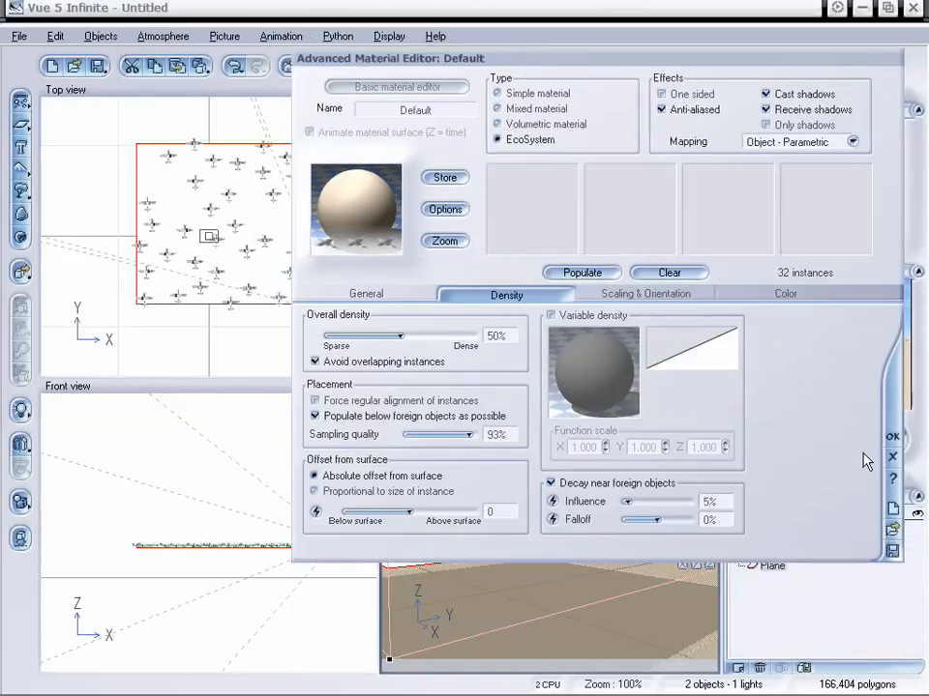
left_click(891, 435)
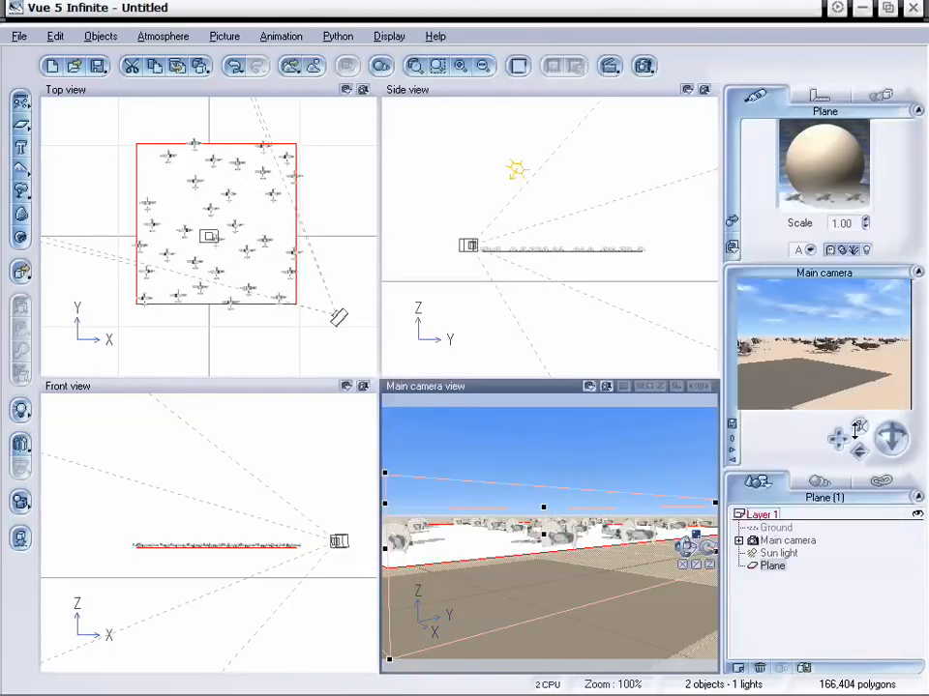
Make the EcoSystem's underlying material fully transparent and accept the material changes
left_click_drag(890, 437, 888, 437)
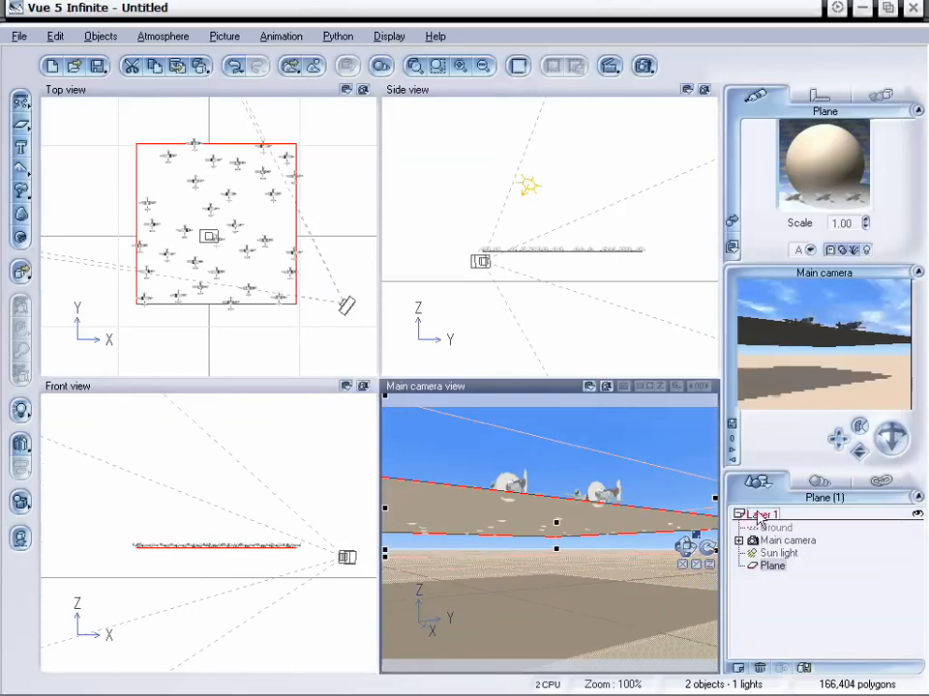
left_click_drag(886, 438, 890, 437)
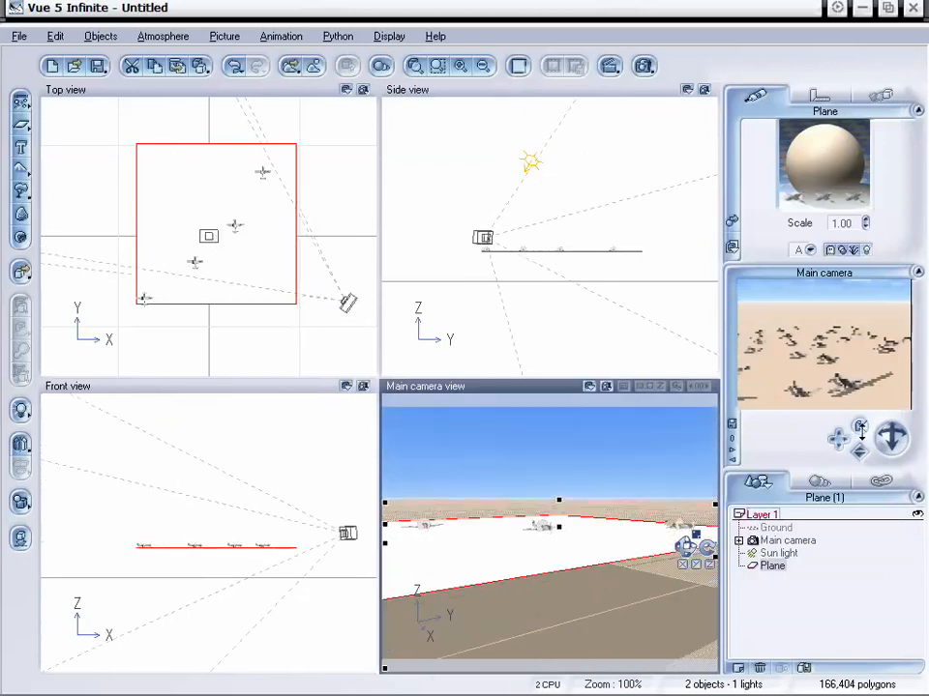
double_click(805, 190)
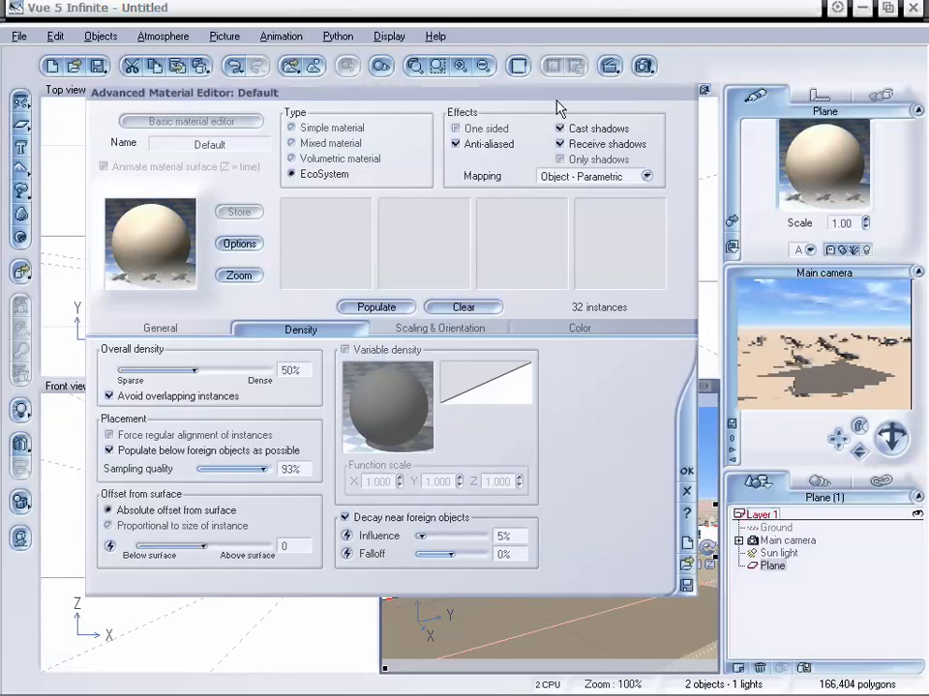
left_click(185, 330)
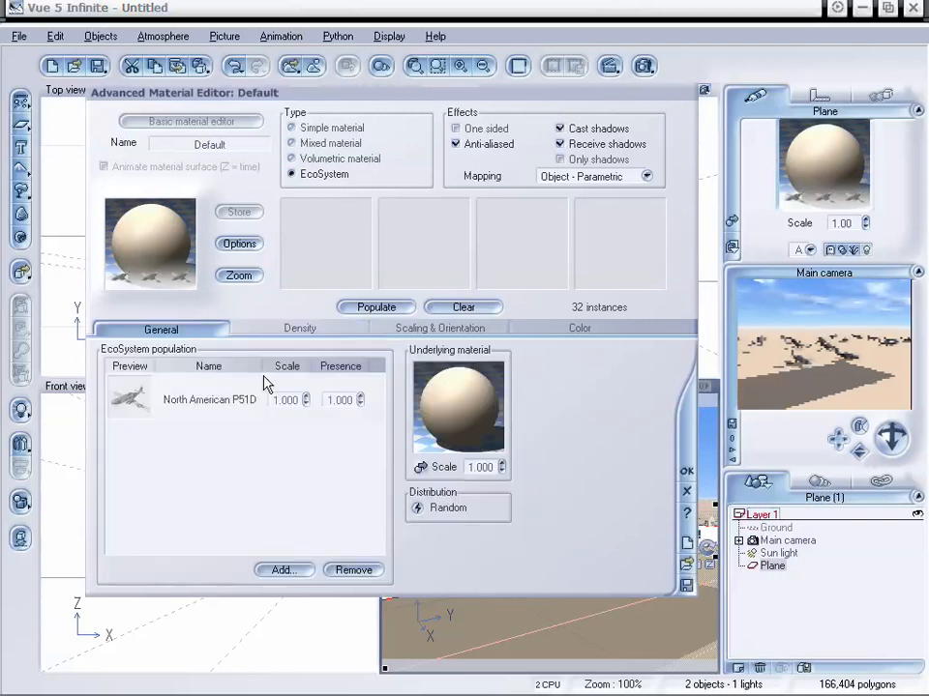
double_click(463, 398)
left_click_drag(477, 233, 474, 169)
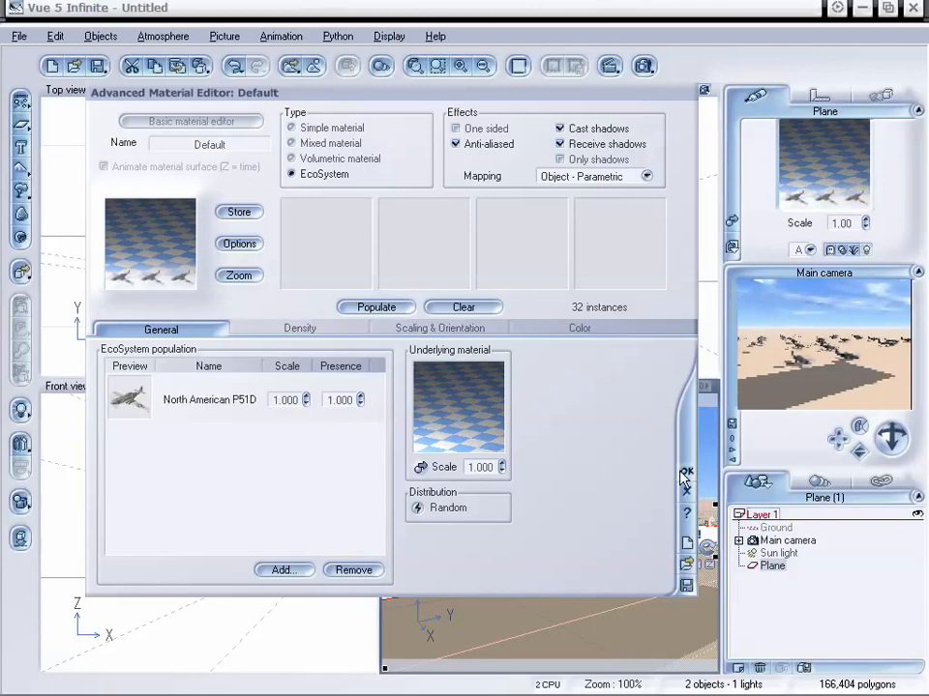
left_click(684, 475)
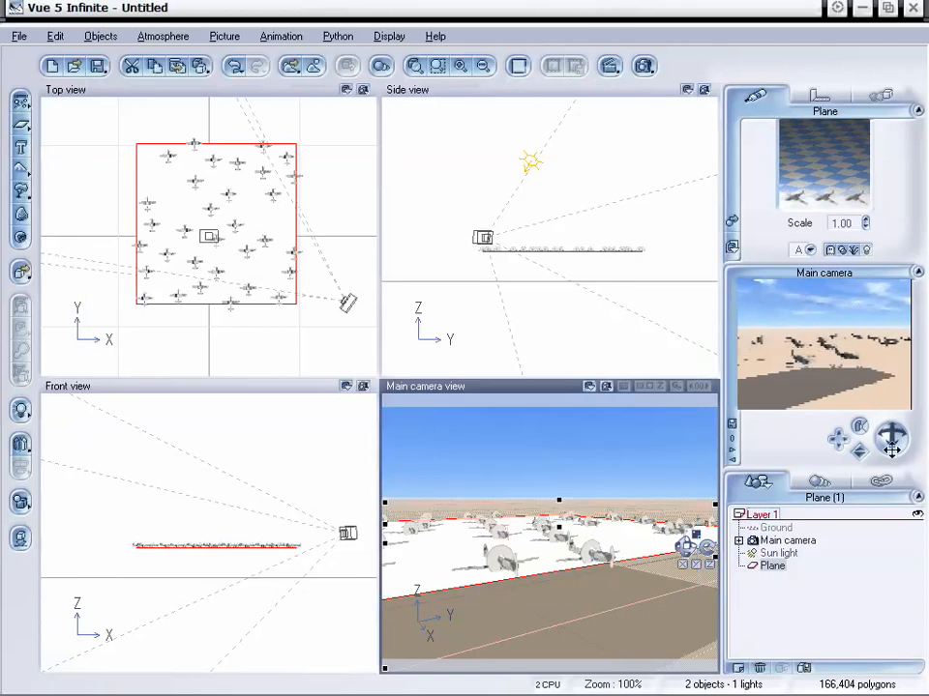
Raise the airplane-populated plane slightly above the camera and duplicate it in place
mouse_move(889, 437)
left_mouse_down()
mouse_move(885, 449)
mouse_move(890, 438)
left_mouse_up()
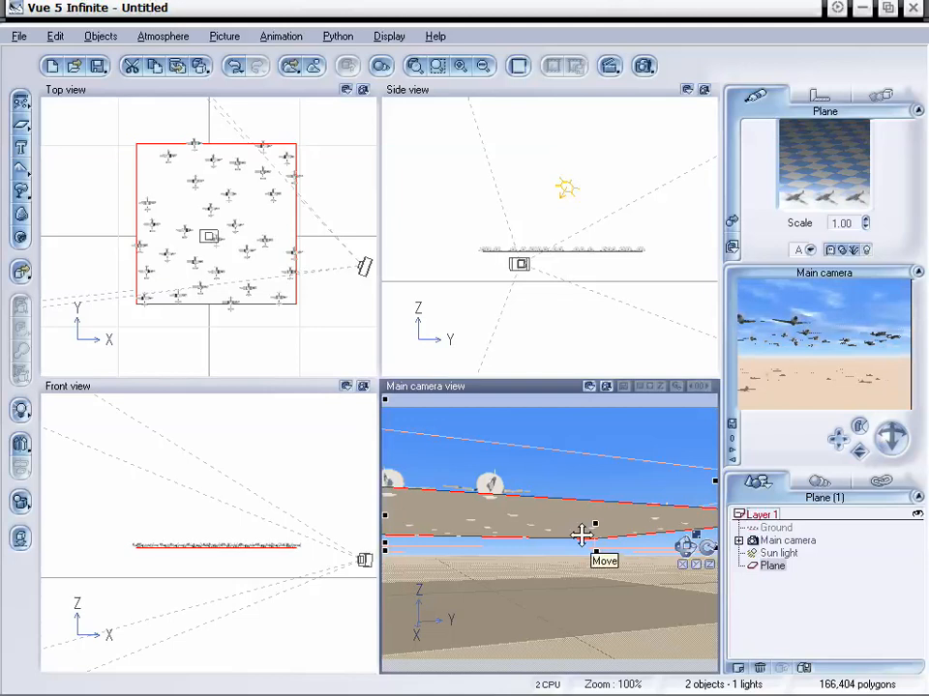
left_click_drag(581, 535, 570, 506)
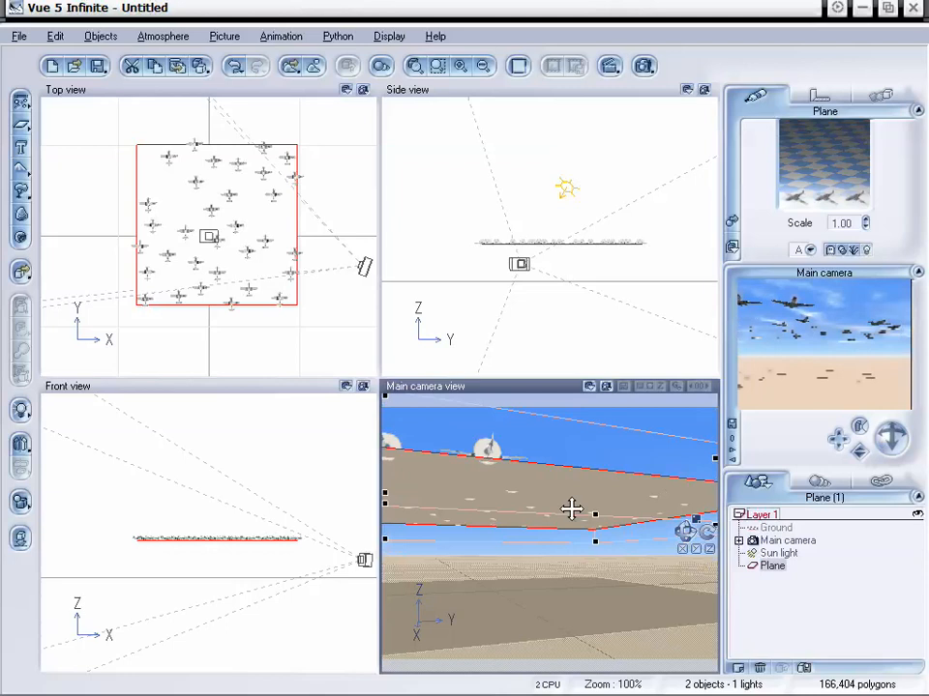
key("ctrl+d")
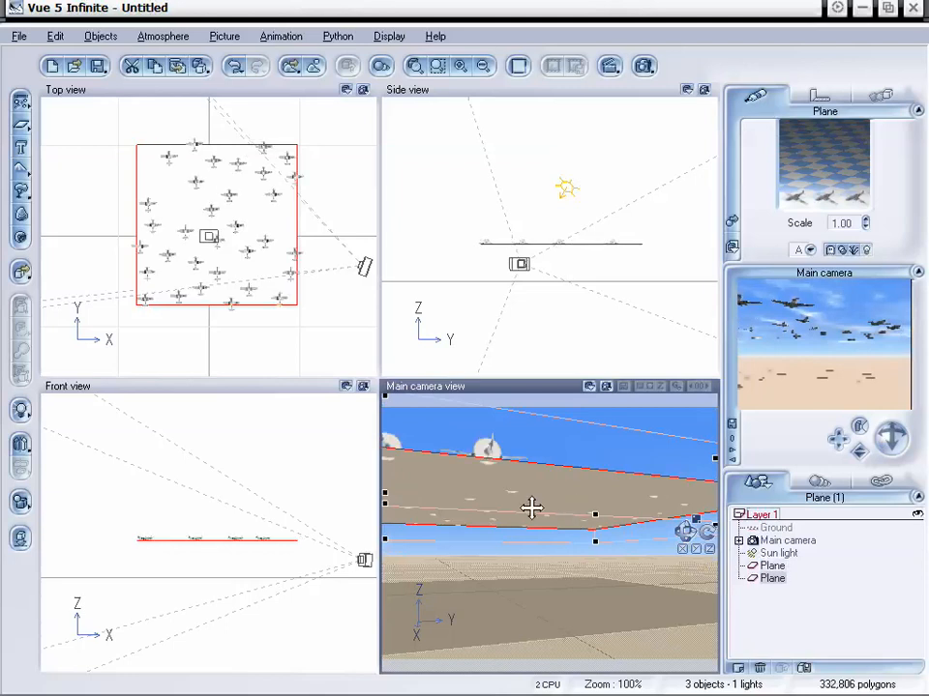
Raise and horizontally offset the duplicate plane above the original, and duplicate it again into a third, higher layer with its own offset
left_click_drag(531, 508, 555, 502)
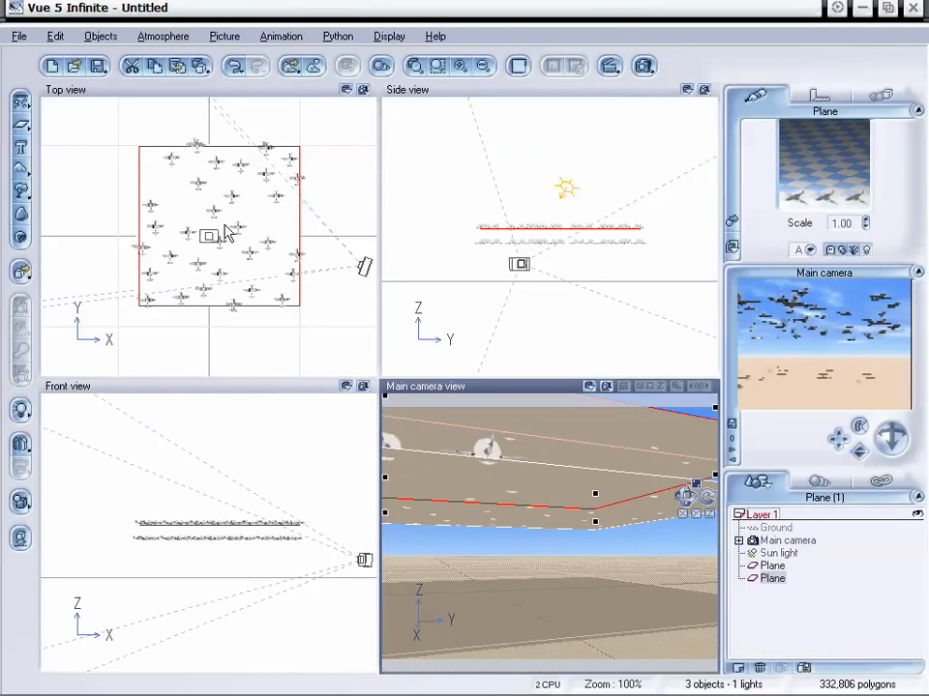
left_click_drag(225, 234, 268, 287)
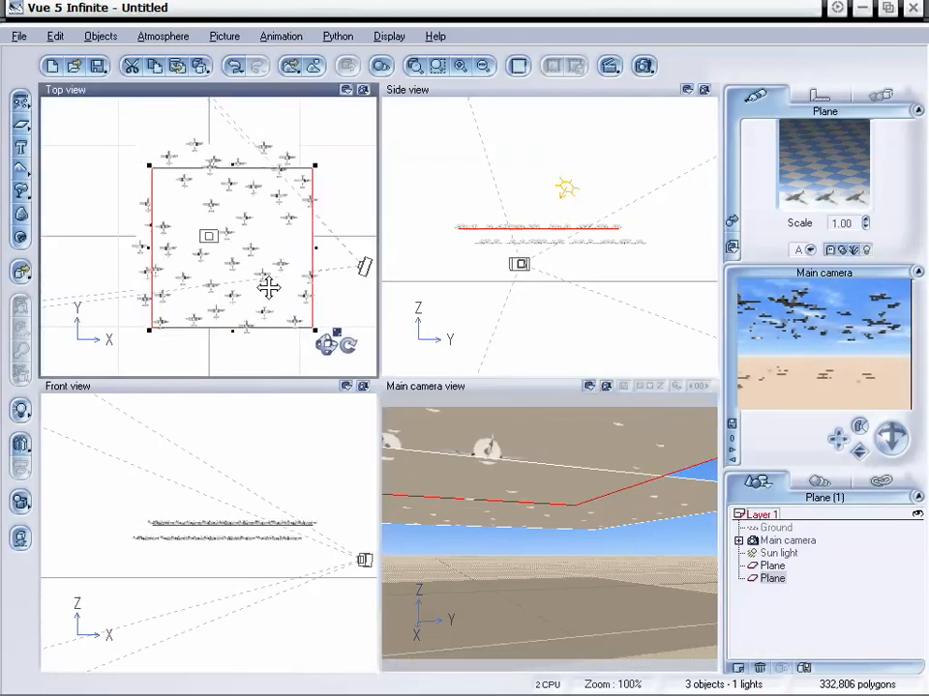
key("ctrl+d")
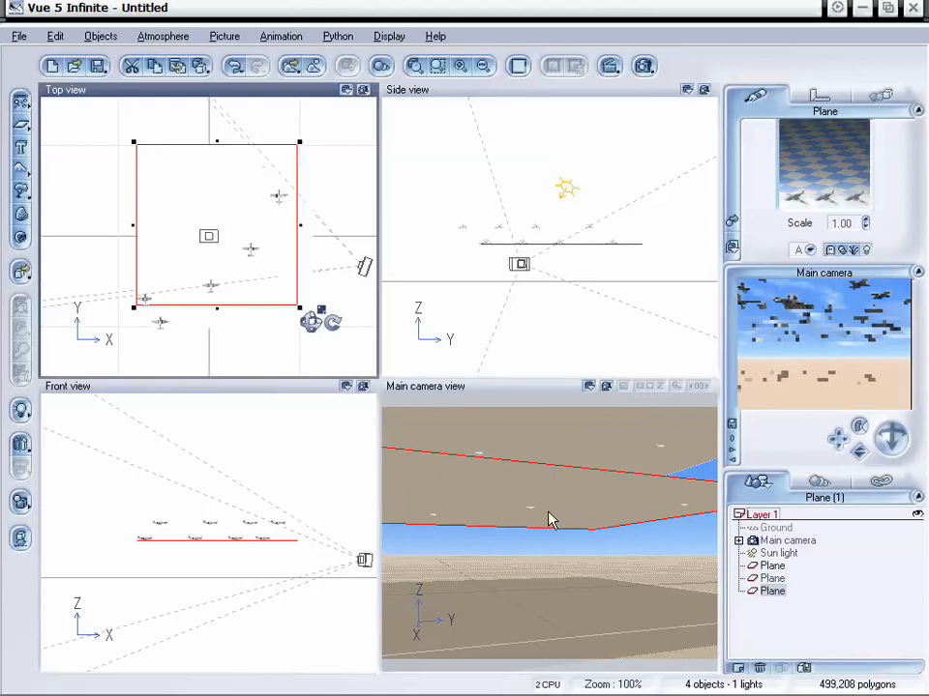
left_click_drag(549, 520, 495, 418)
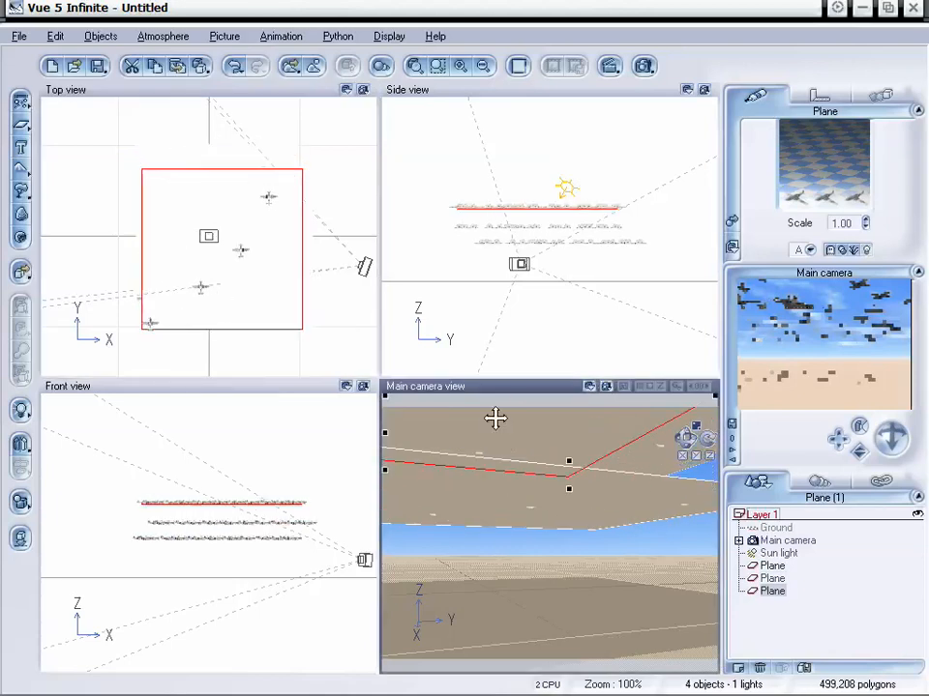
left_click_drag(228, 288, 191, 292)
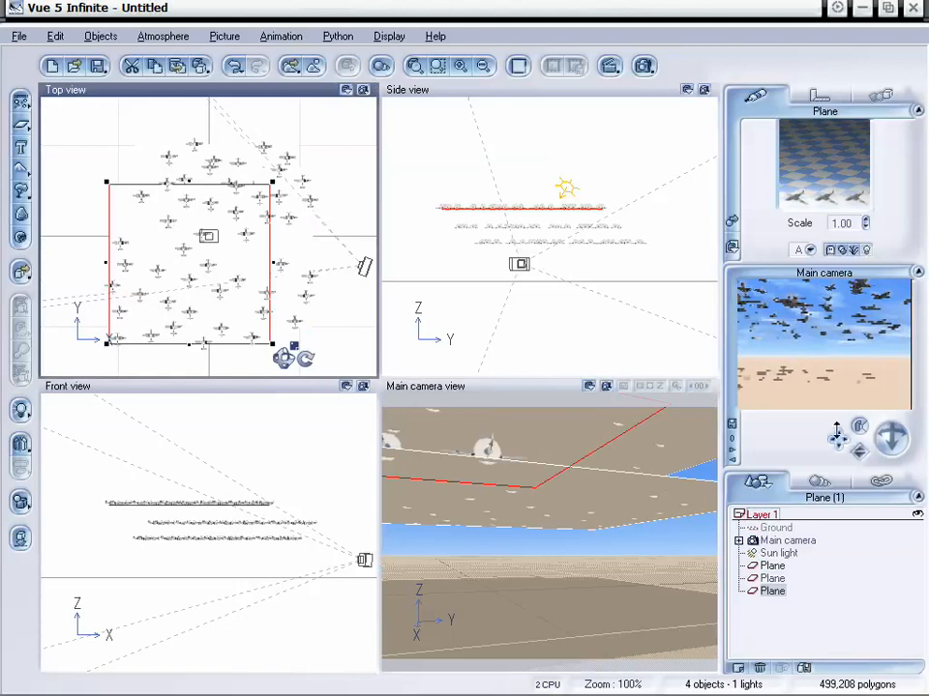
Render the scene to screen at Final quality and 640x480, and close the finished render
left_click(643, 66)
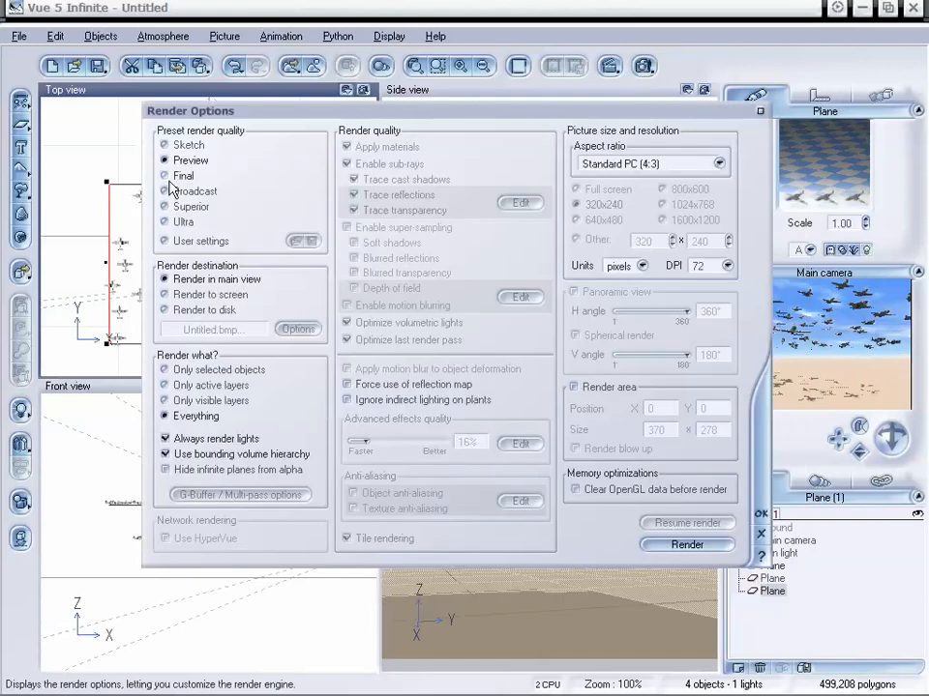
left_click(164, 175)
left_click(166, 295)
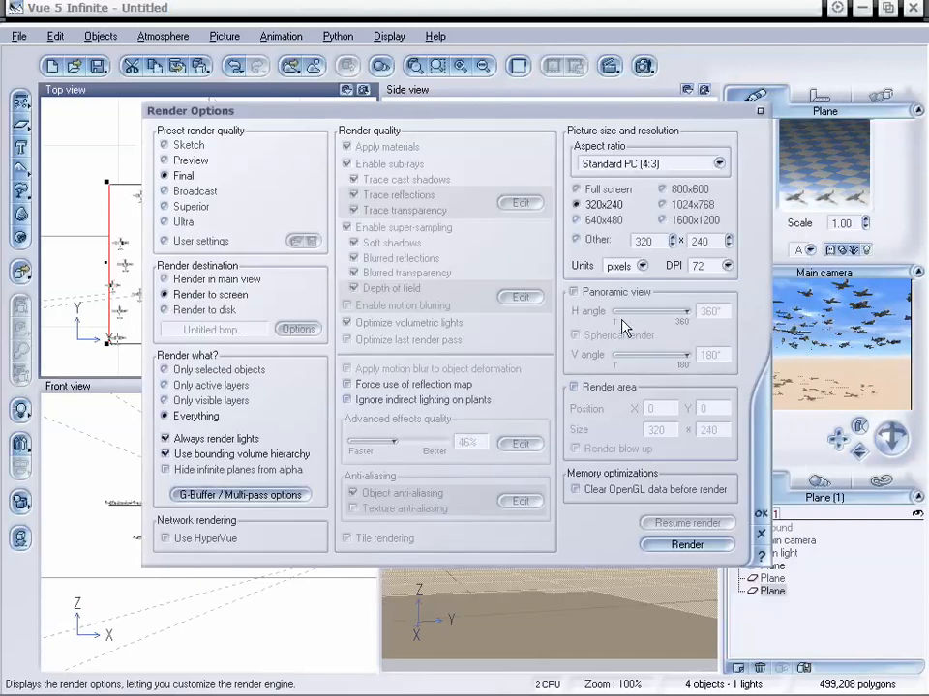
left_click(576, 219)
left_click(687, 544)
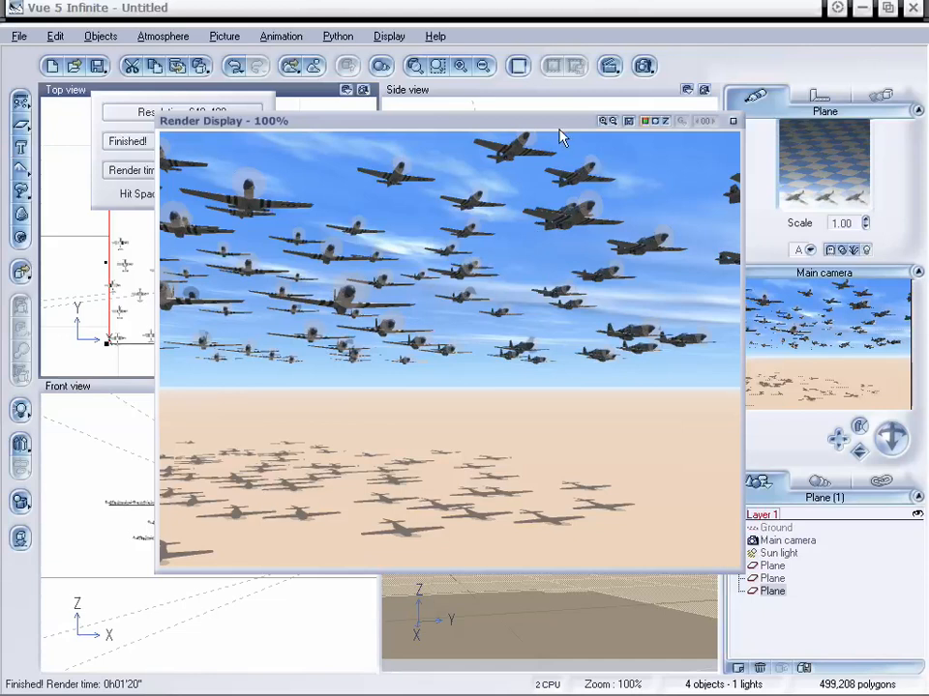
left_click_drag(555, 129, 539, 132)
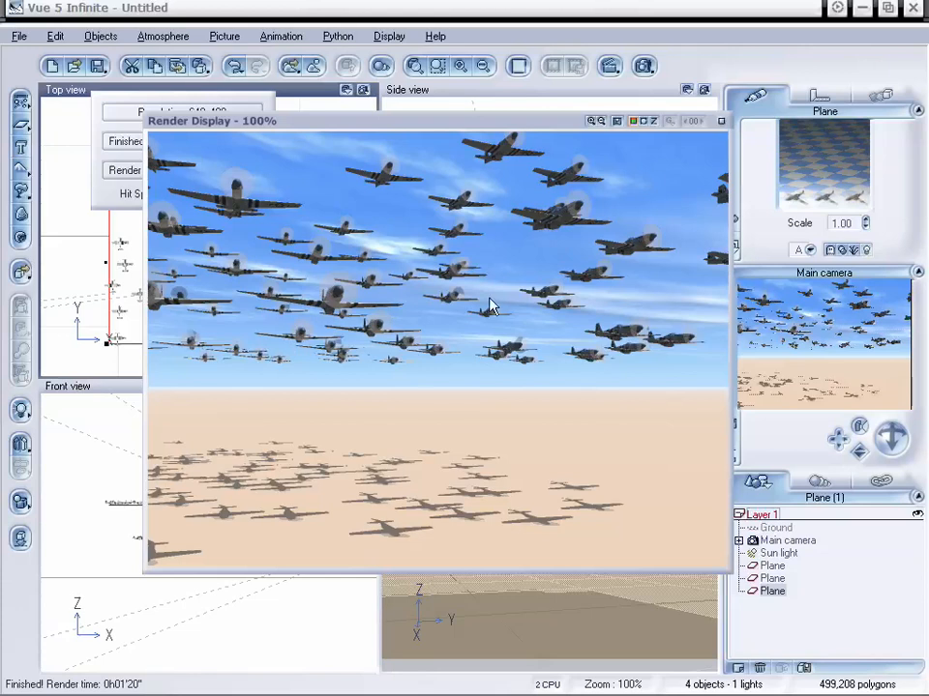
left_click(720, 121)
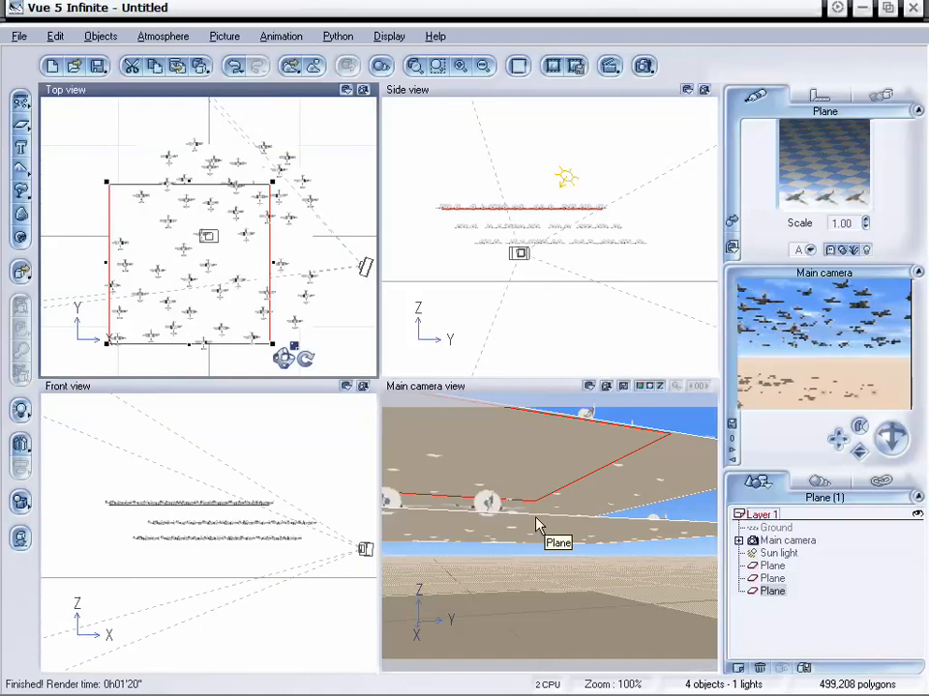
Delete all three airplane-populated planes from the scene and refresh the camera preview
left_click(771, 590)
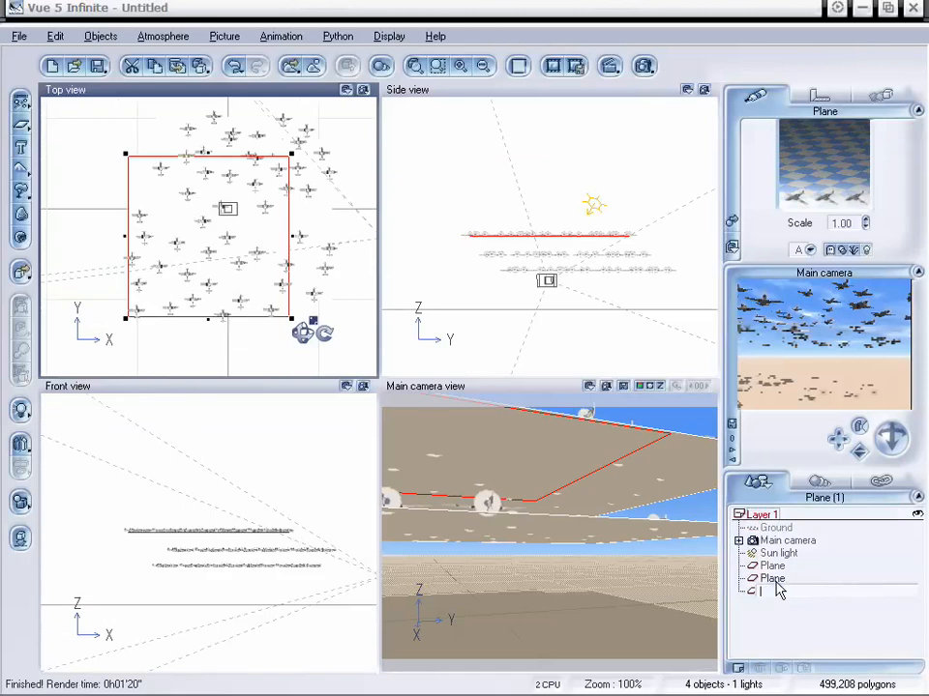
key("Delete")
left_click(771, 568)
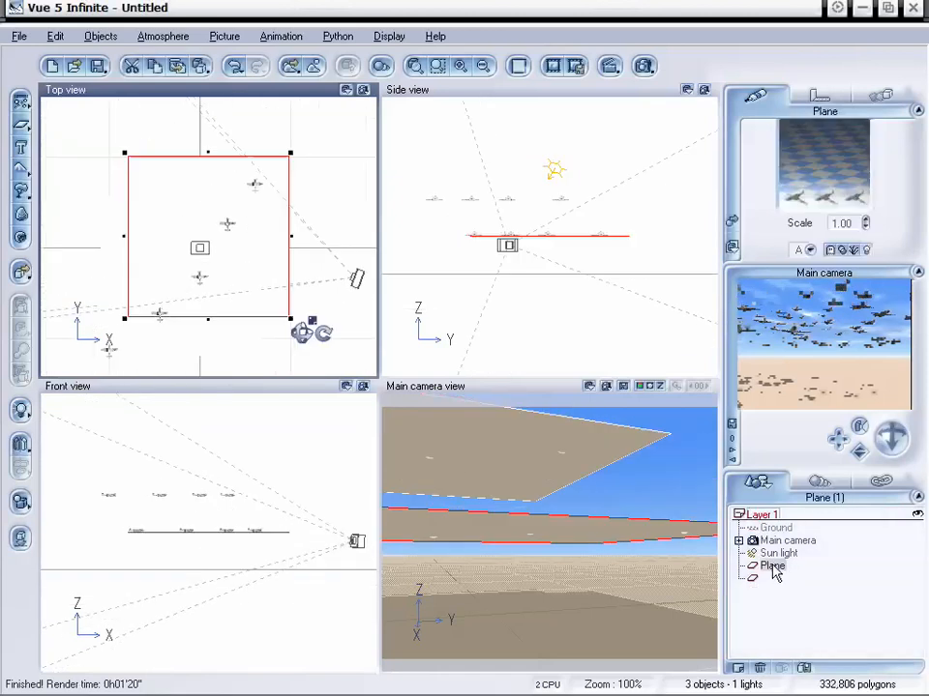
key("Delete")
left_click(756, 567)
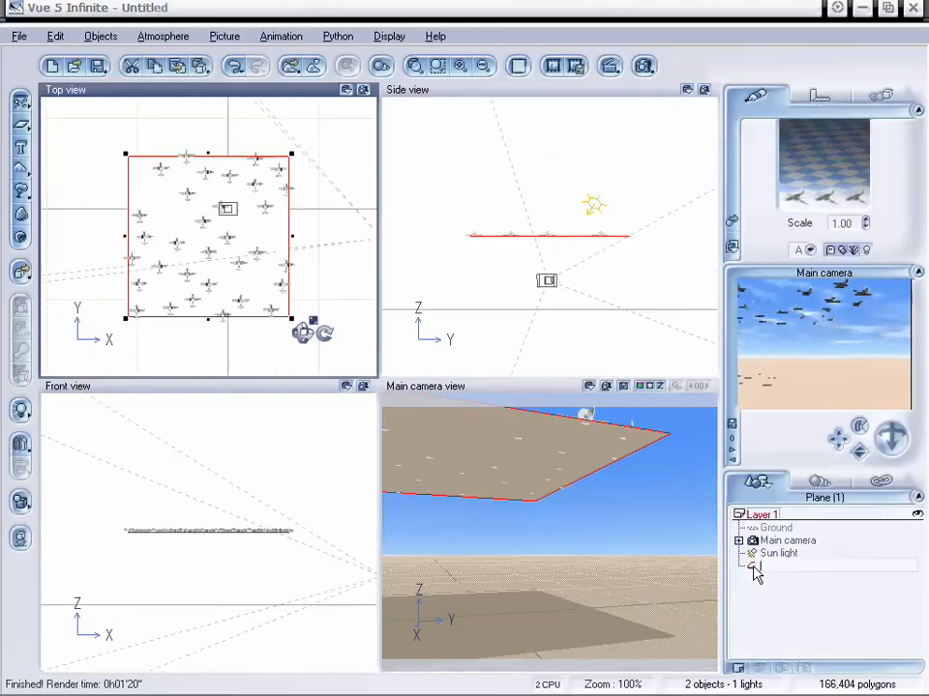
left_click(782, 589)
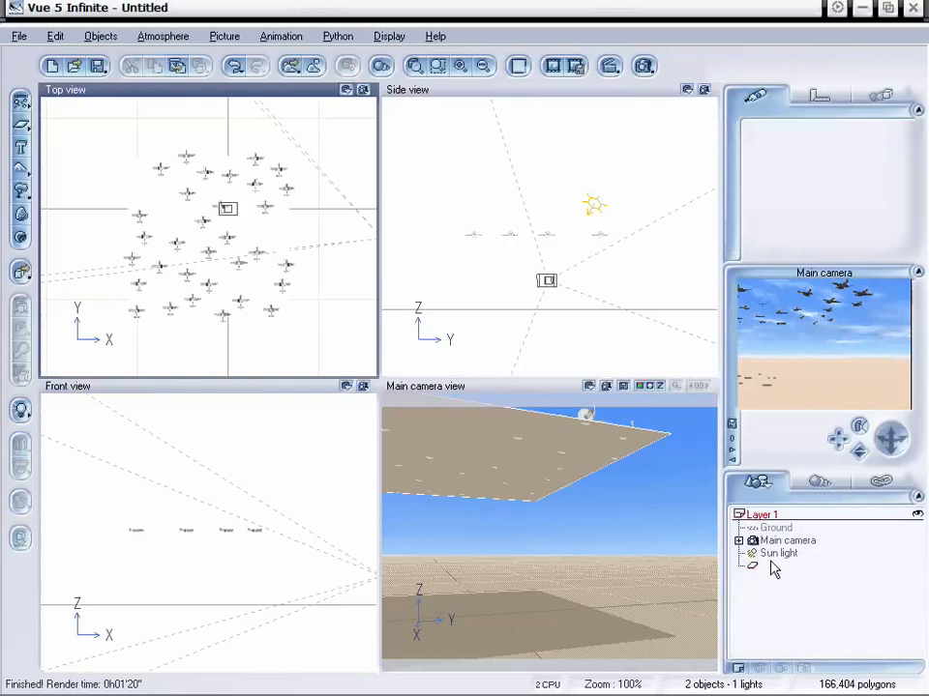
left_click(771, 566)
left_click(779, 582)
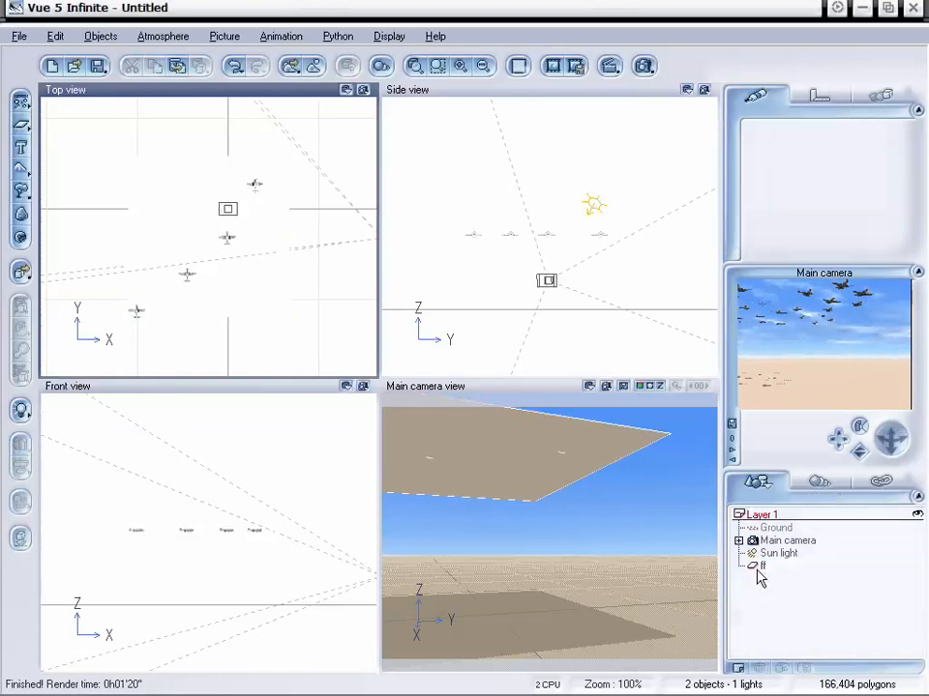
left_click(755, 568)
key("Delete")
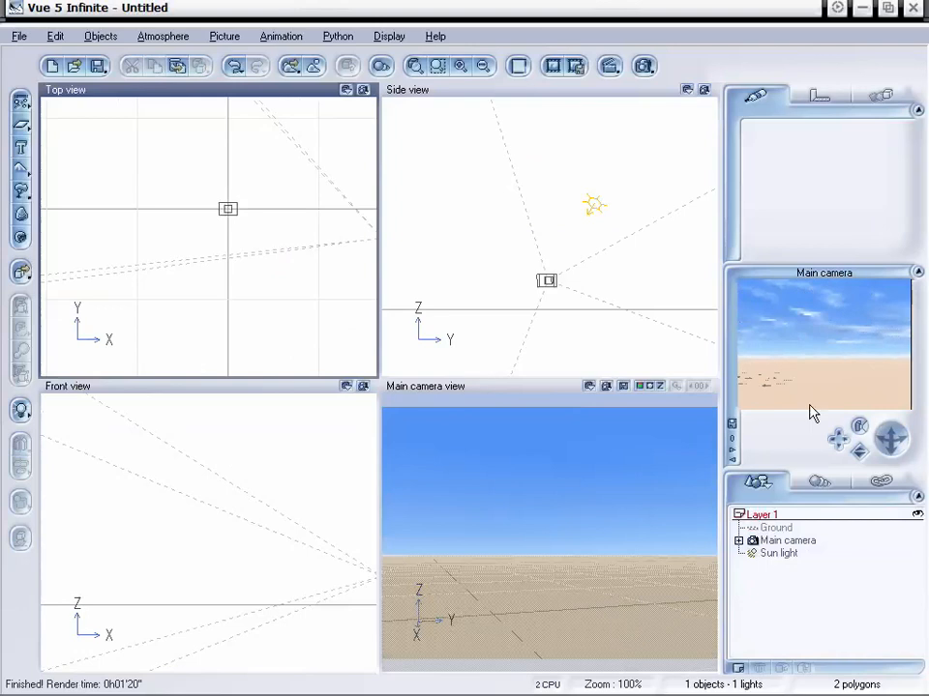
right_click(810, 413)
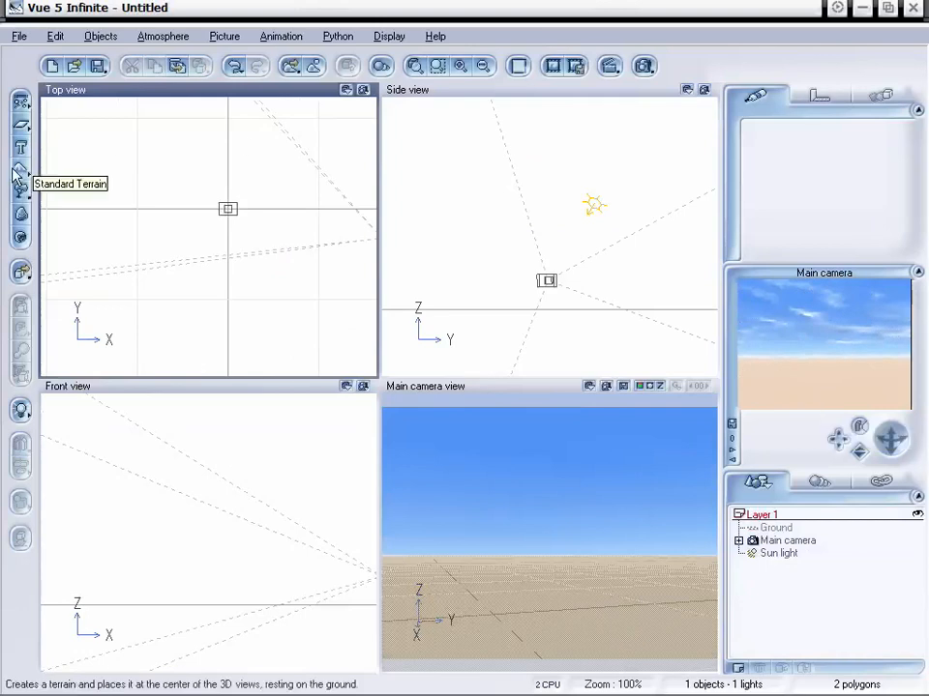
Add a standard terrain raised slightly above the ground, and reposition the camera to look down on it
left_click(20, 168)
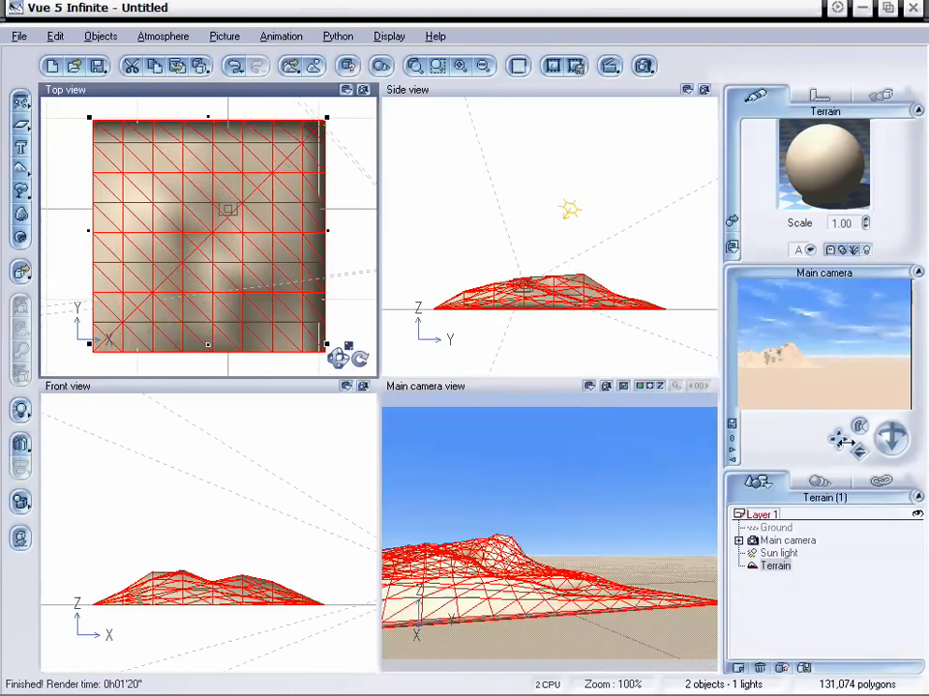
left_click_drag(838, 438, 822, 439)
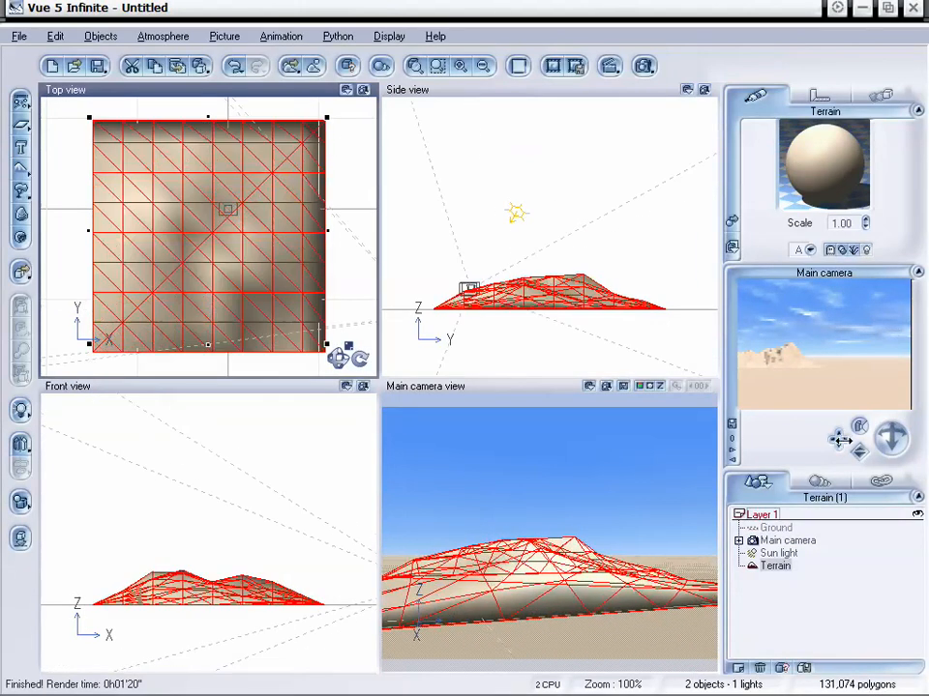
left_click_drag(891, 438, 890, 416)
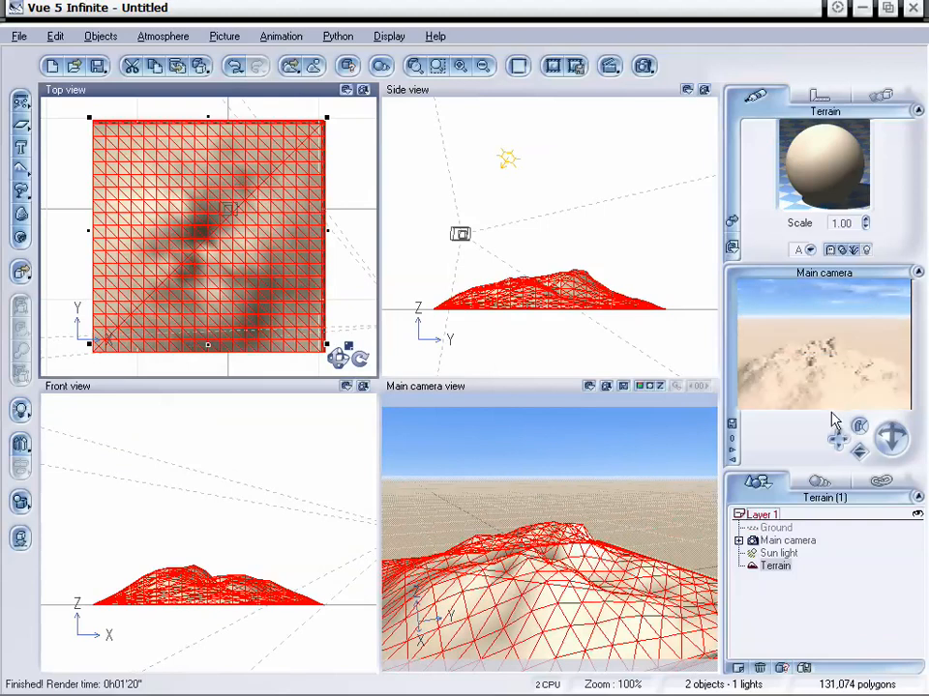
left_click_drag(836, 438, 837, 454)
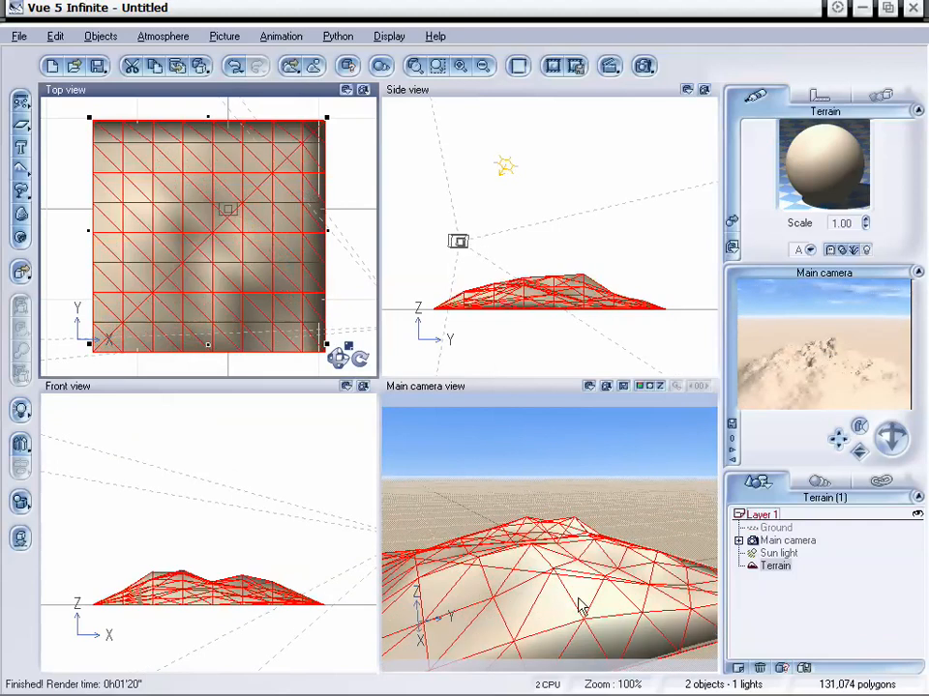
left_click_drag(578, 599, 579, 561)
Turn the terrain's material into an EcoSystem containing the North American P51D object and populate it
double_click(820, 166)
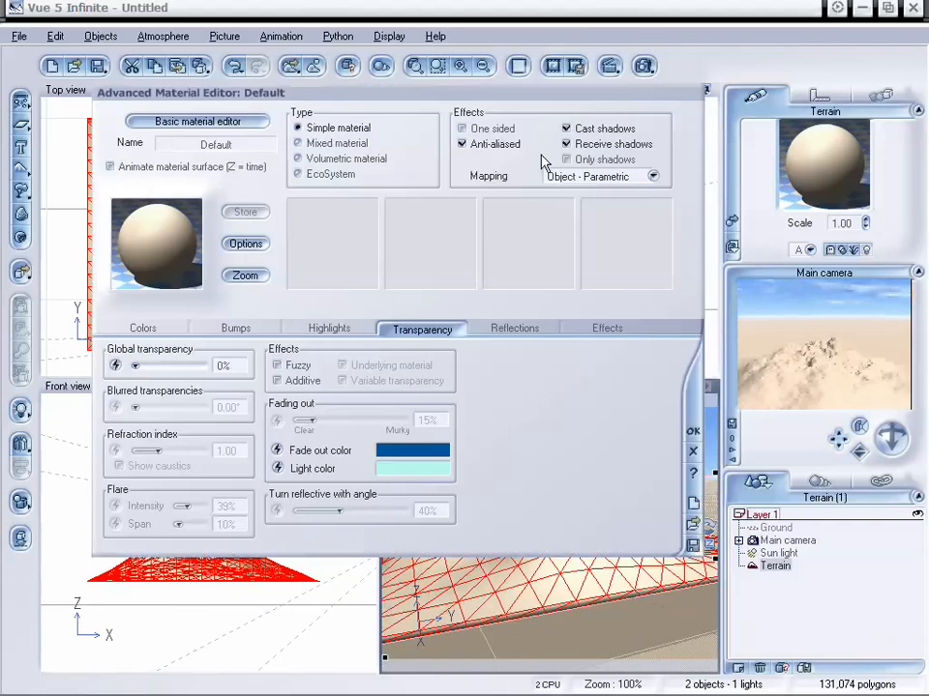
left_click(302, 168)
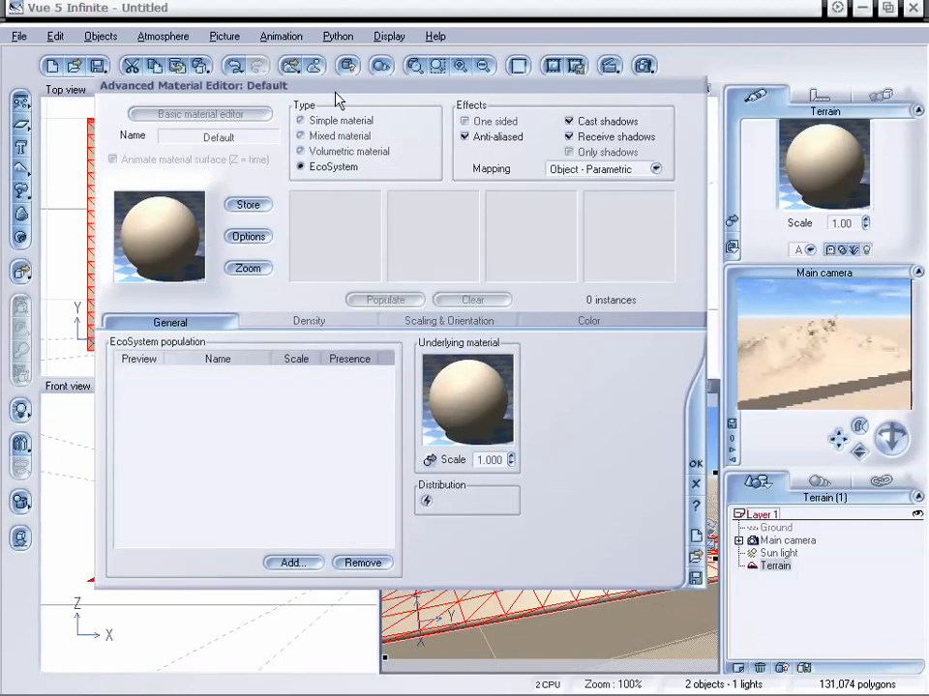
left_click(296, 563)
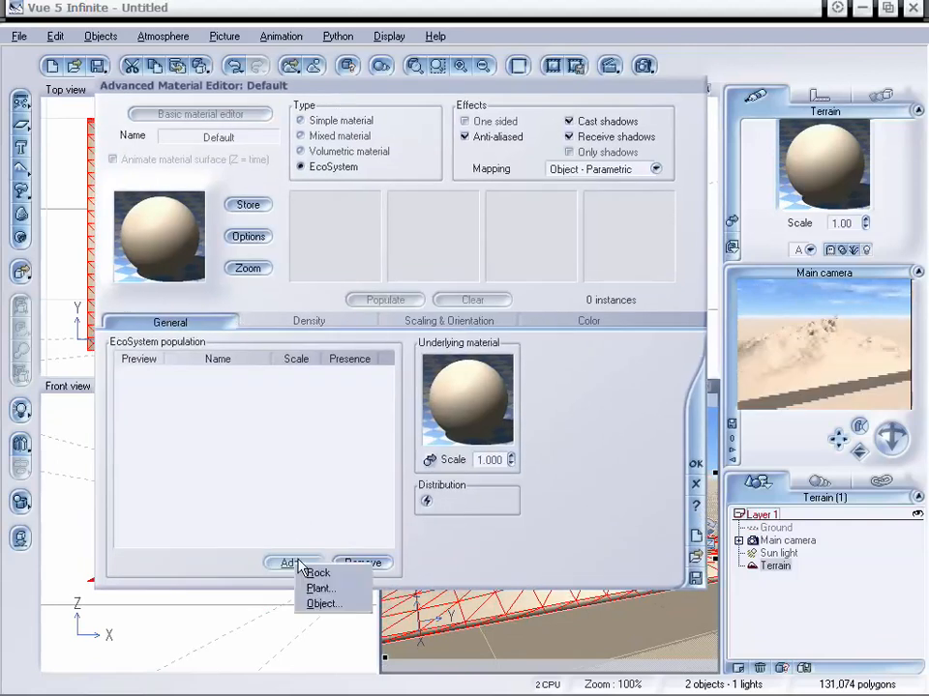
left_click(323, 603)
left_click(660, 445)
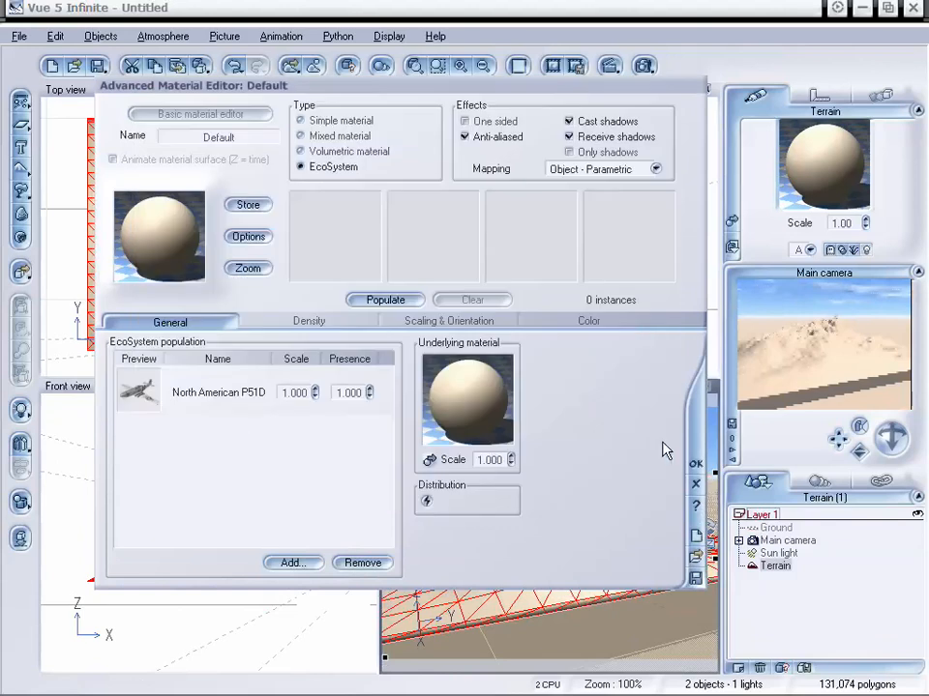
left_click(384, 301)
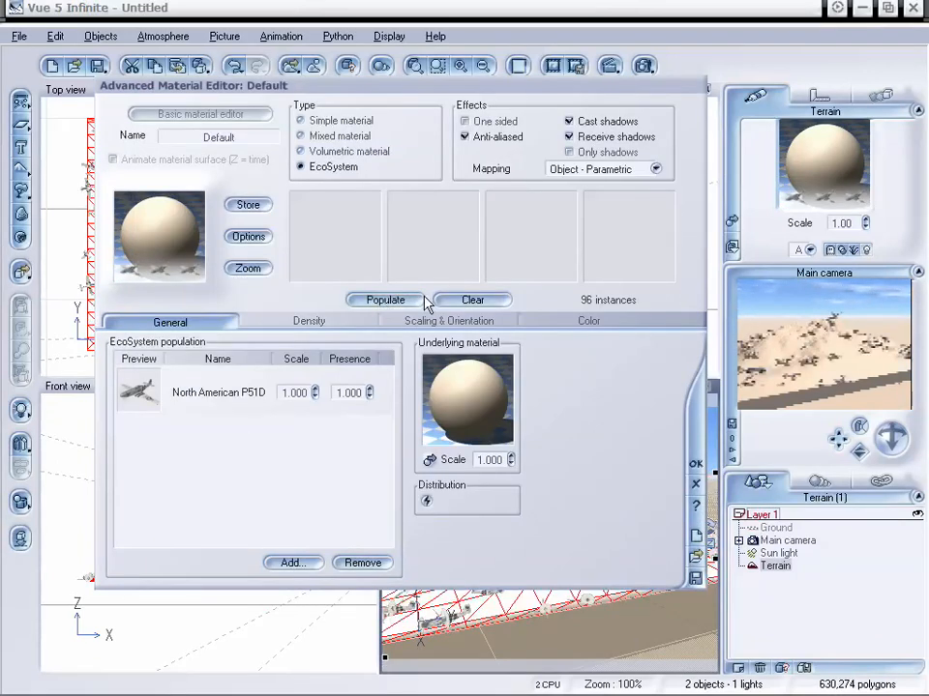
left_click_drag(416, 102, 603, 132)
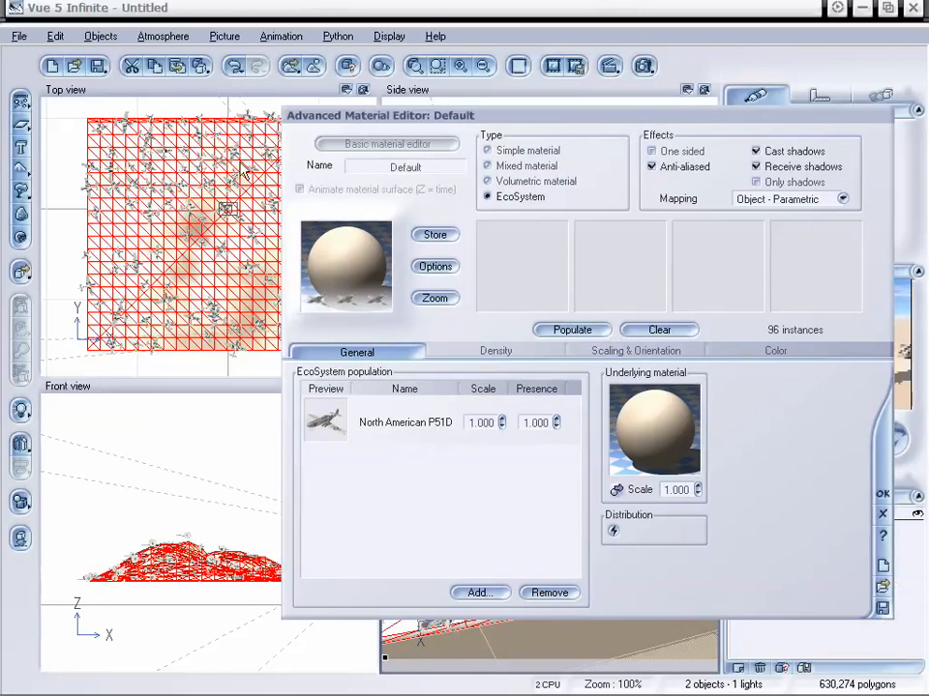
left_click_drag(494, 146, 414, 123)
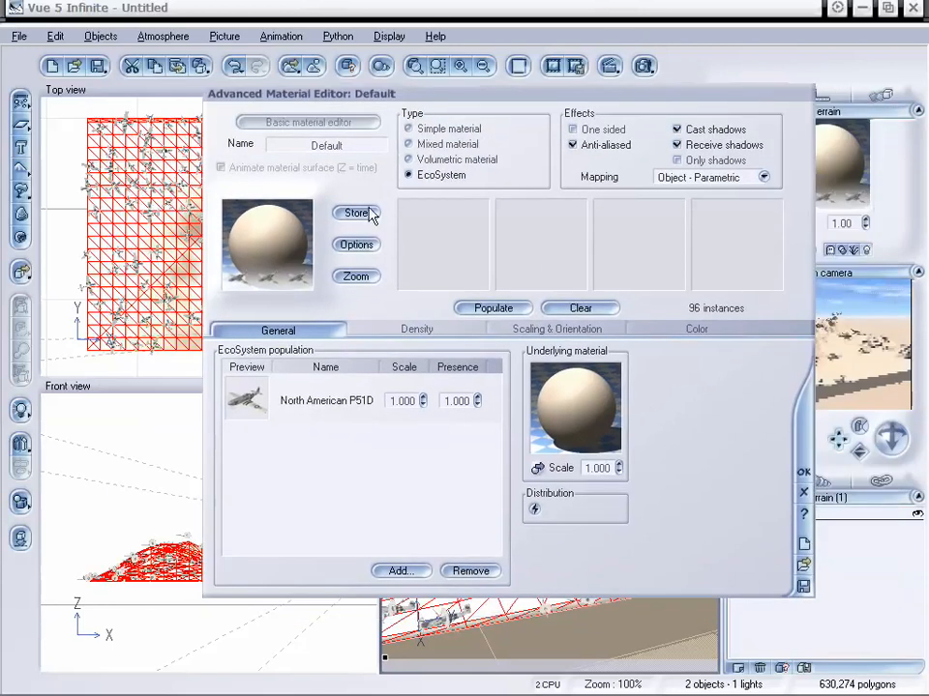
Turn on avoidance of overlapping instances and set the EcoSystem's maximum size variation to 0
left_click(453, 333)
left_click(225, 397)
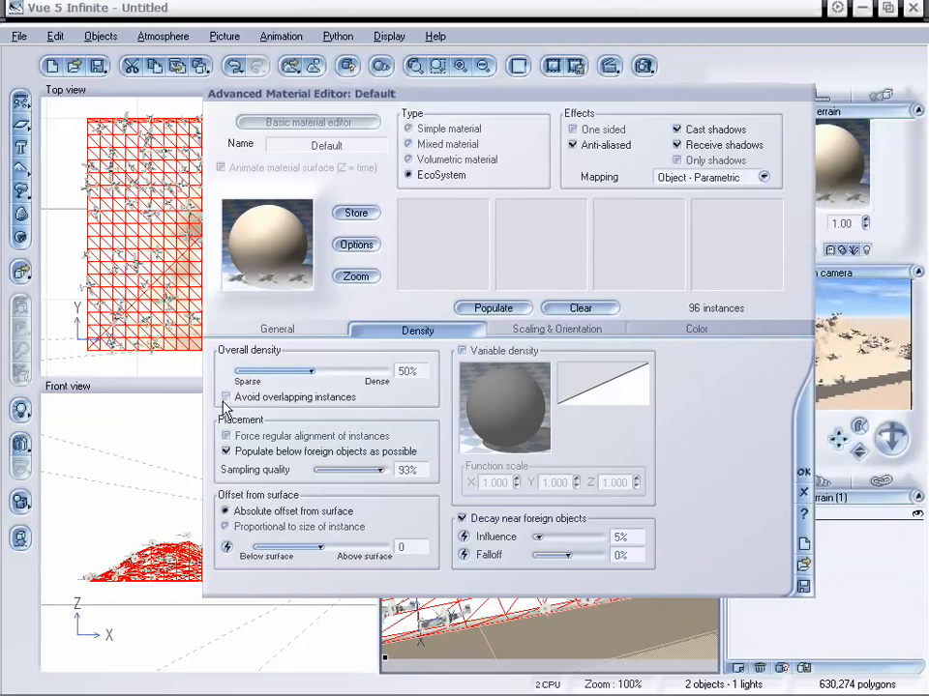
left_click(525, 333)
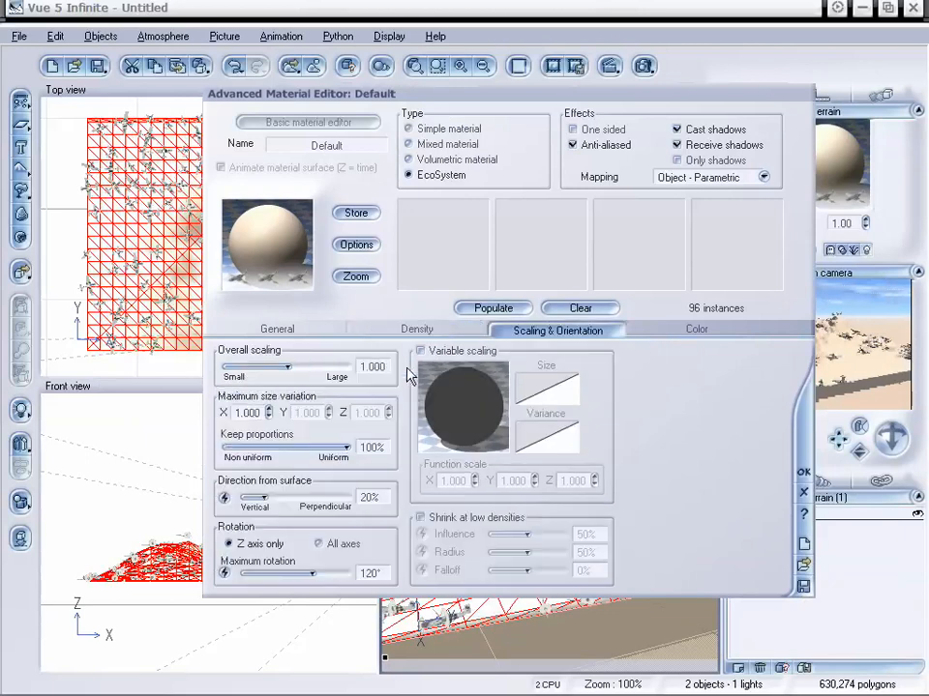
double_click(253, 411)
type("0")
key("Return")
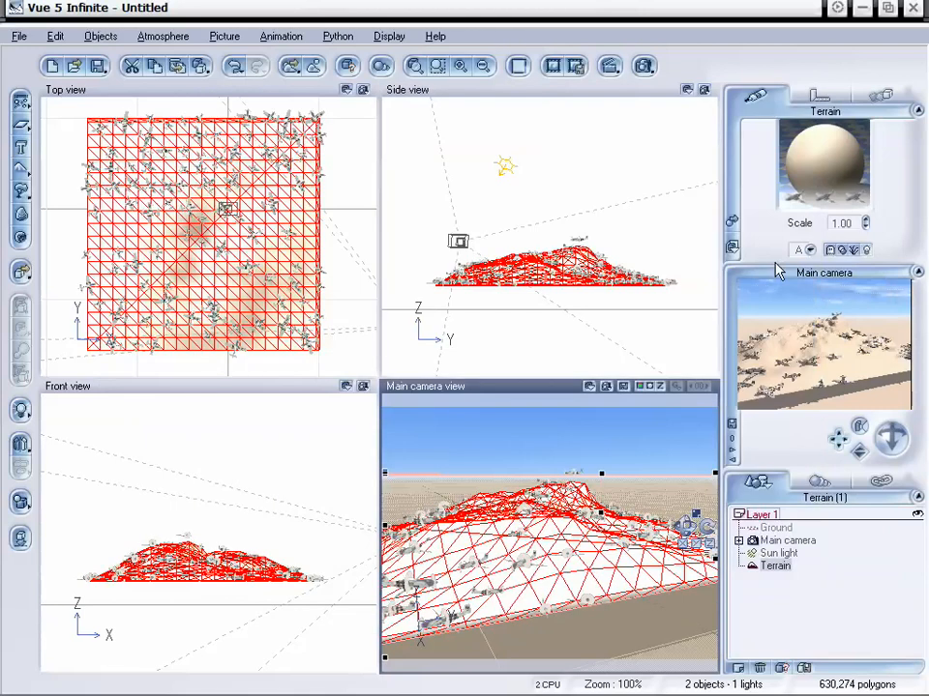
Set the terrain EcoSystem's maximum rotation to 0° and repopulate it so all aircraft face the same way
double_click(817, 162)
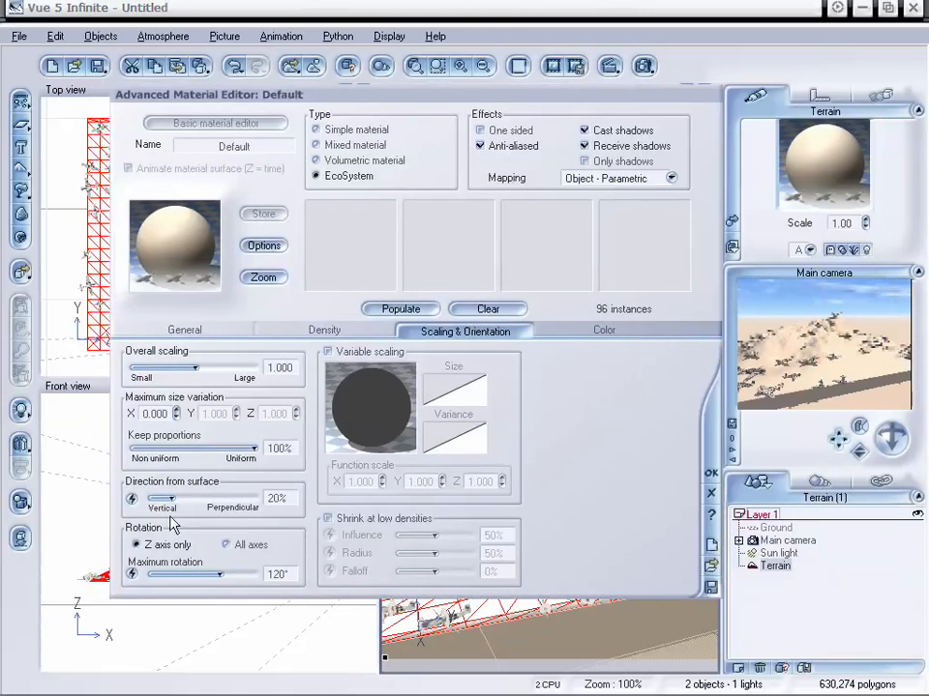
left_click_drag(220, 574, 147, 573)
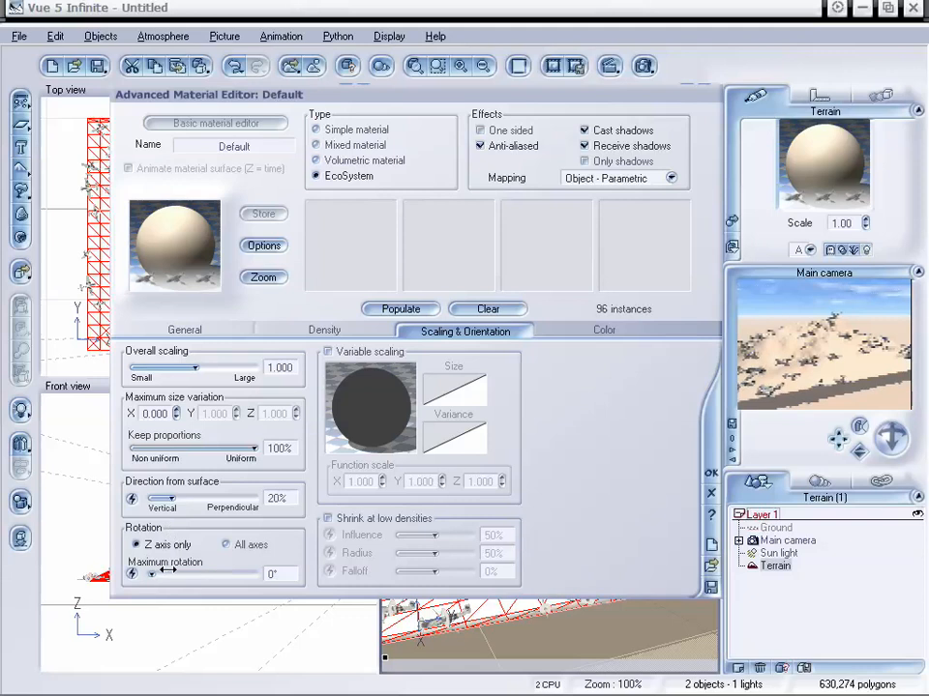
left_click(395, 310)
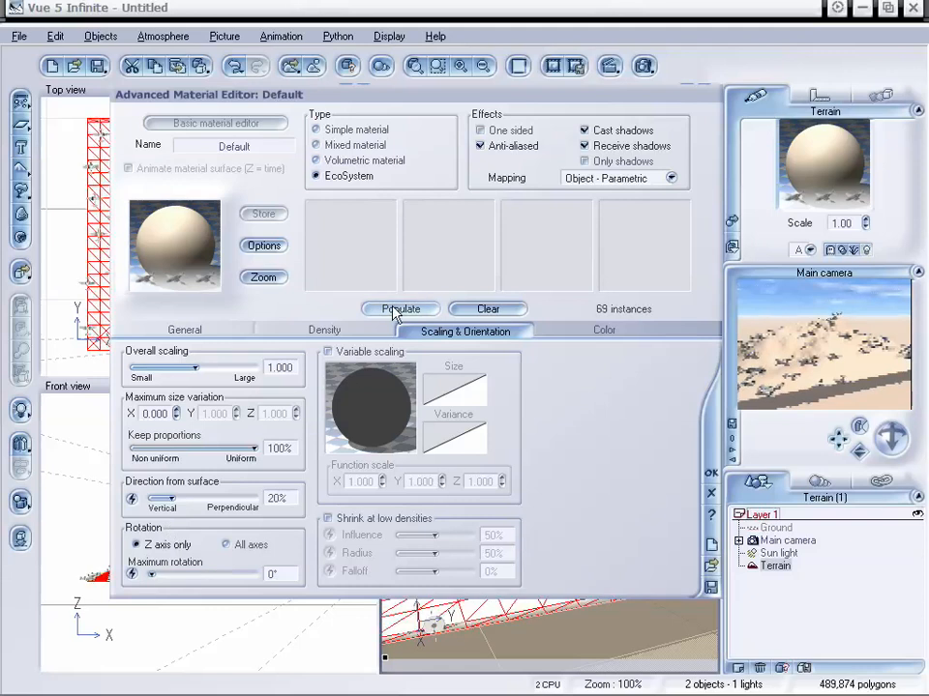
left_click(202, 331)
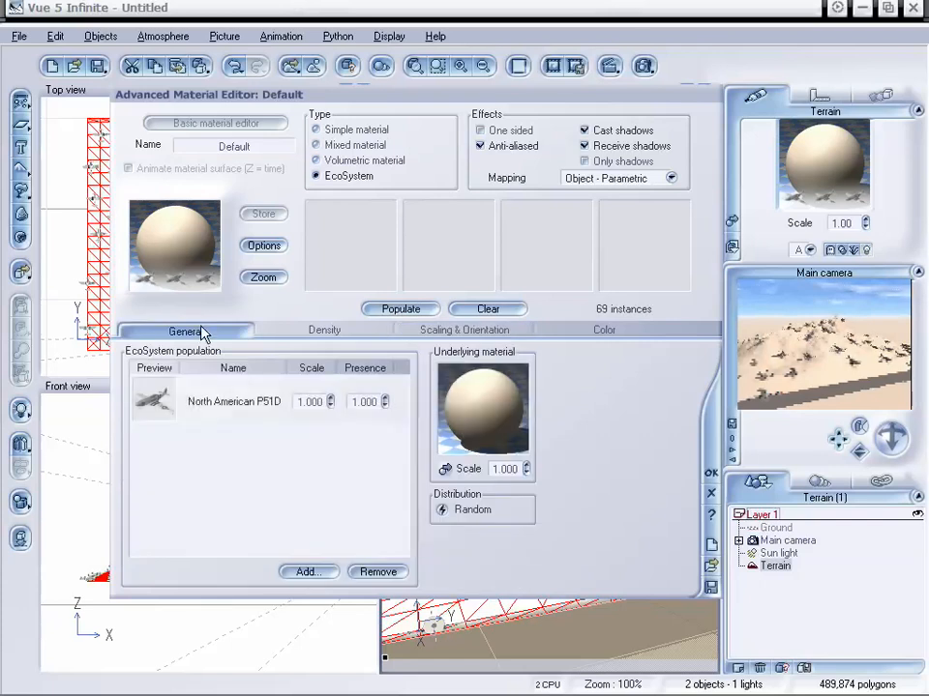
Make the terrain EcoSystem's underlying material fully invisible with 100% global transparency and 0% fading out
double_click(488, 402)
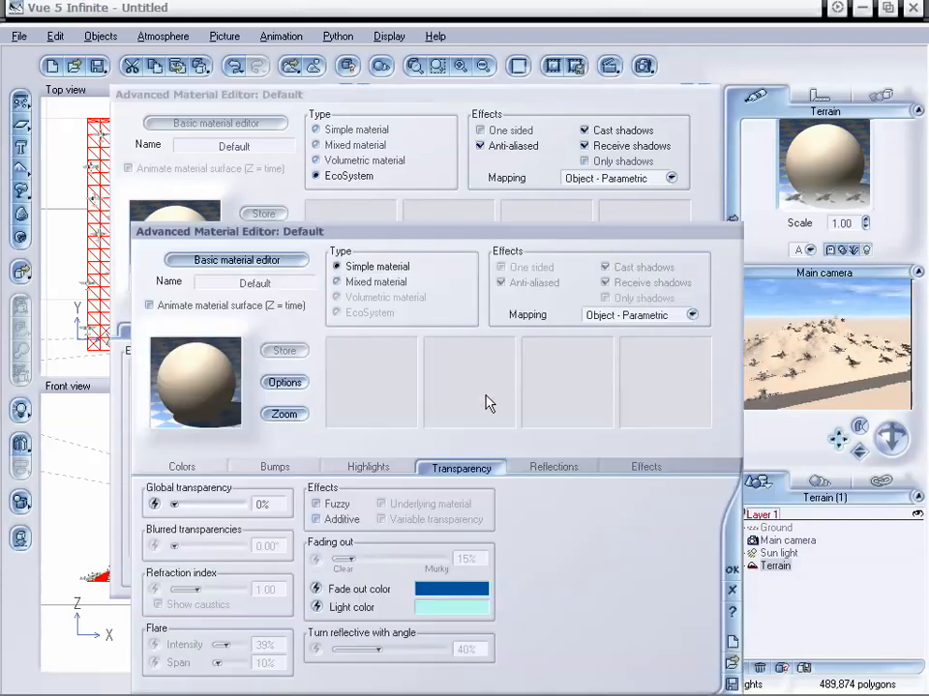
left_click_drag(484, 226, 477, 181)
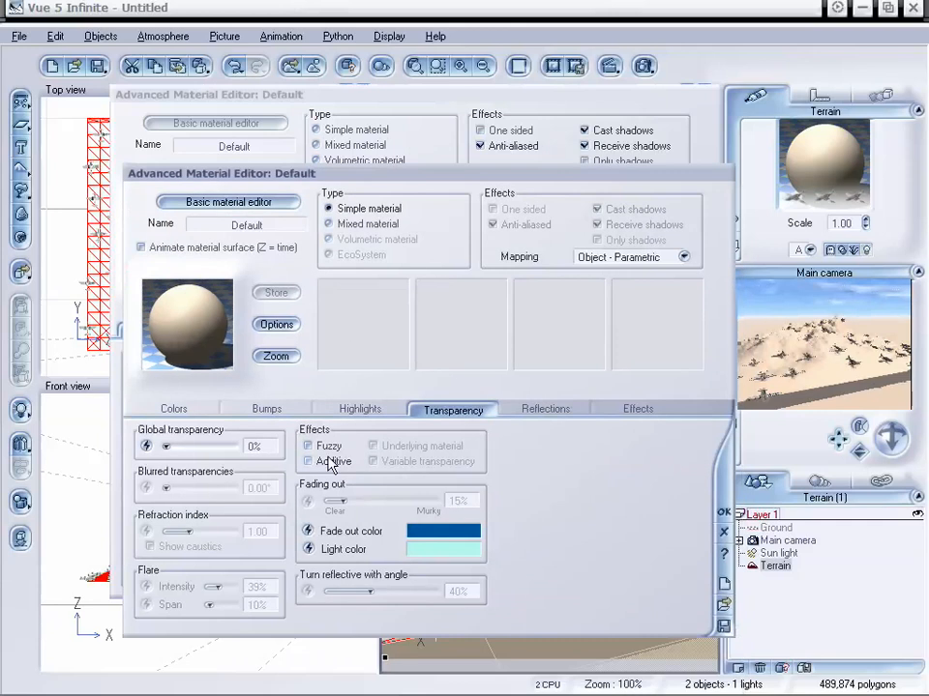
left_click_drag(167, 446, 304, 445)
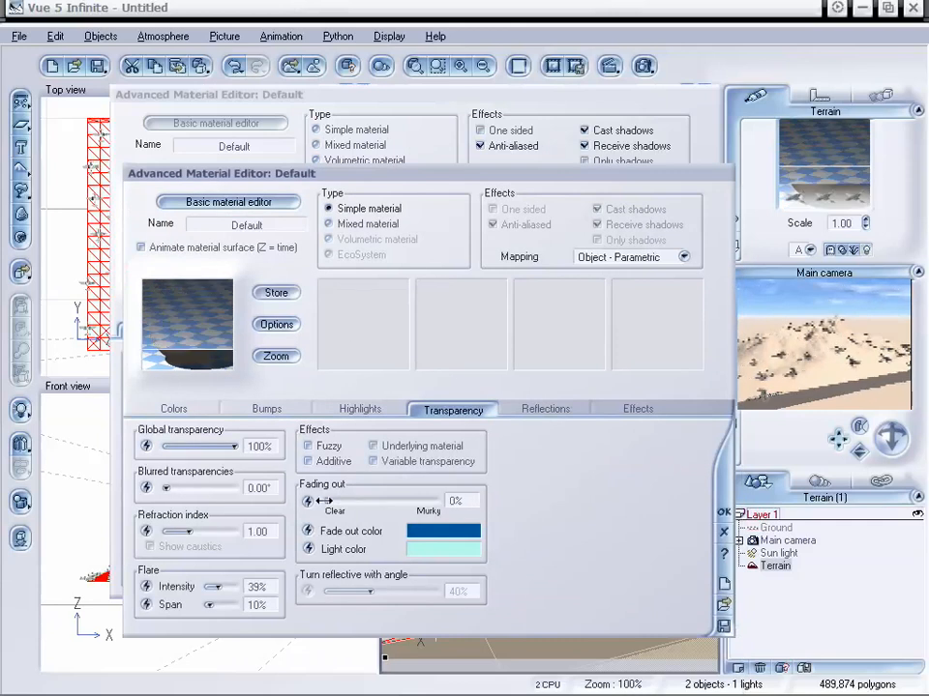
left_click(723, 511)
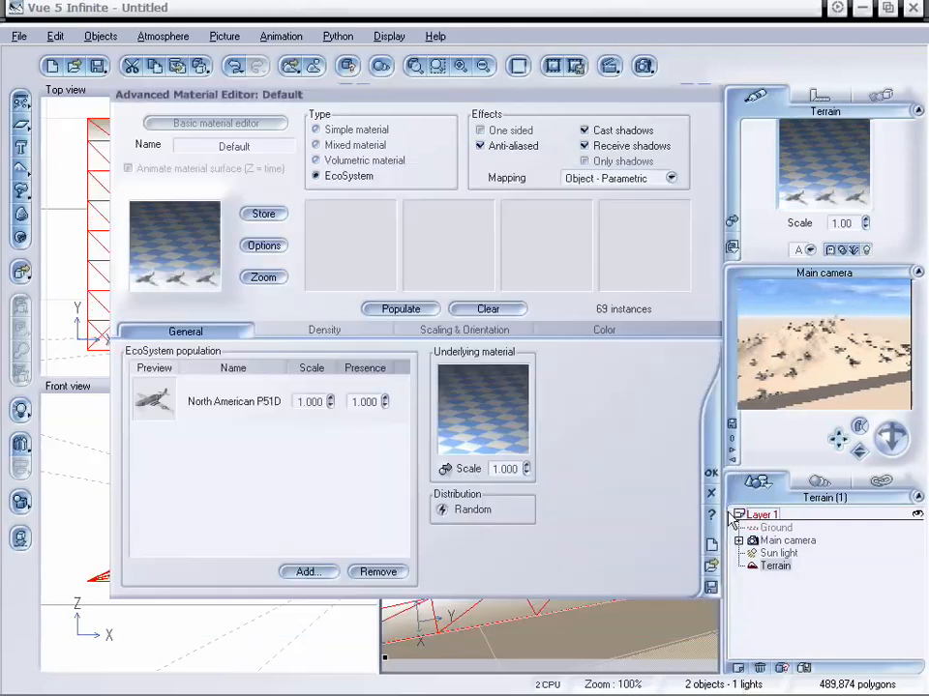
left_click(709, 474)
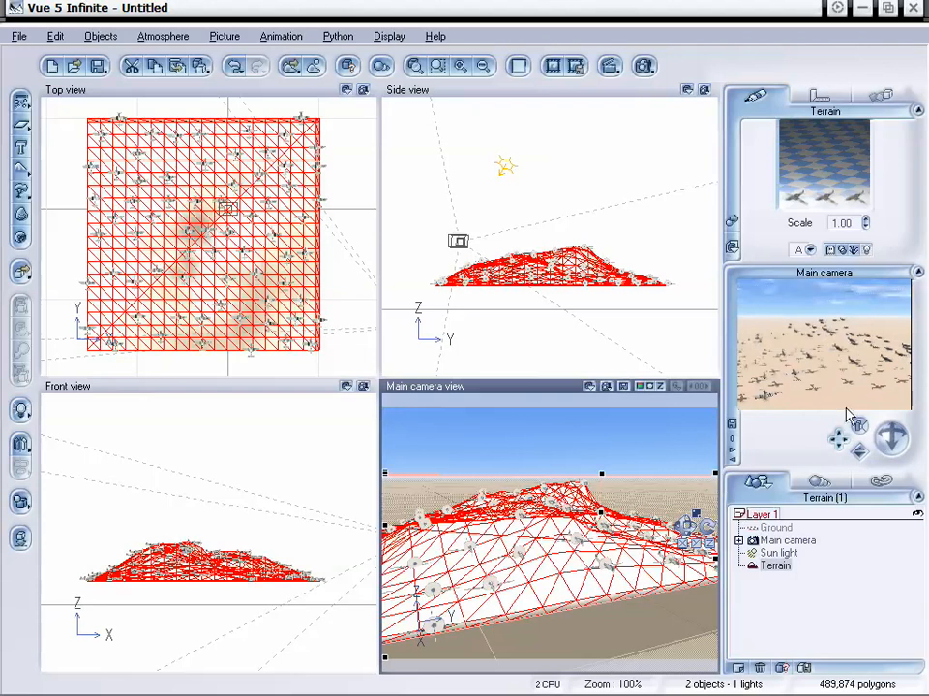
Lower the camera toward the terrain's base and raise the terrain higher above the ground
mouse_move(886, 438)
left_mouse_down()
mouse_move(884, 466)
mouse_move(881, 446)
left_mouse_up()
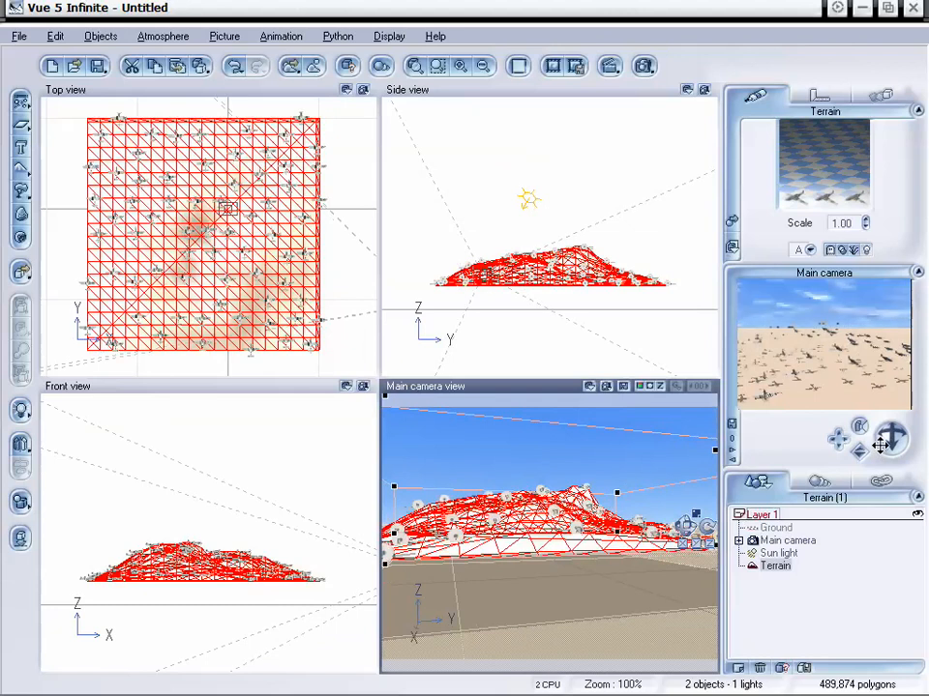
mouse_move(859, 450)
left_mouse_down()
mouse_move(859, 434)
mouse_move(859, 449)
left_mouse_up()
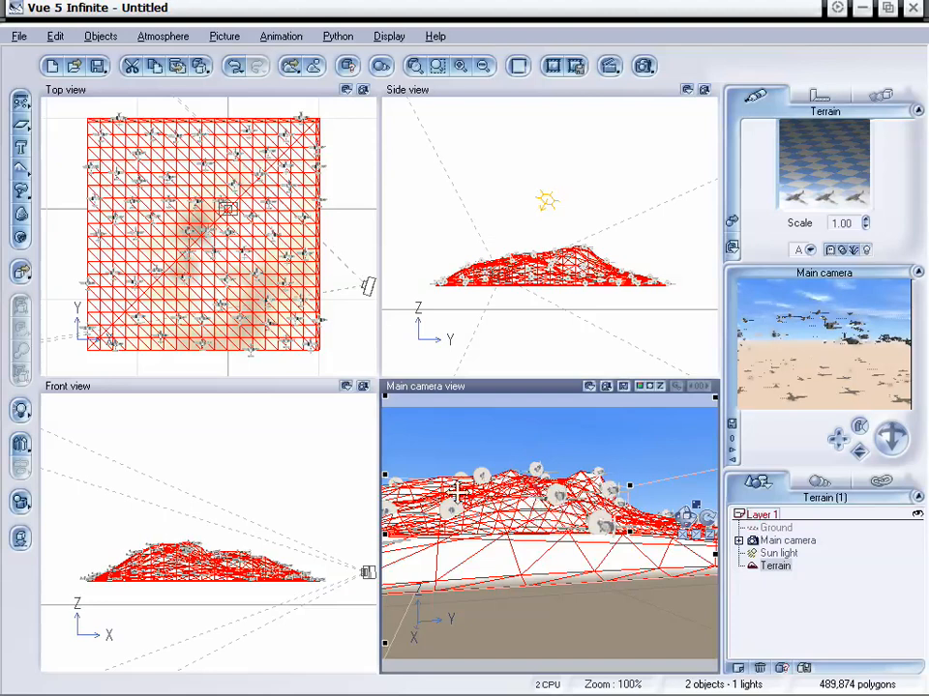
left_click_drag(559, 523, 566, 495)
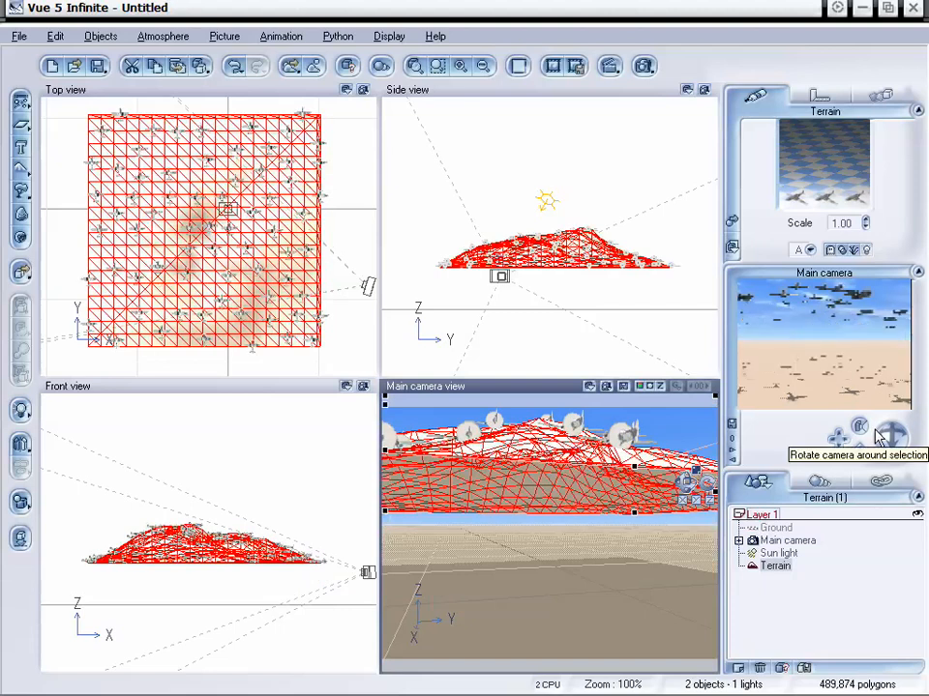
Orbit and pull back the camera to view the aircraft on the terrain from slightly above
left_click_drag(885, 435, 856, 435)
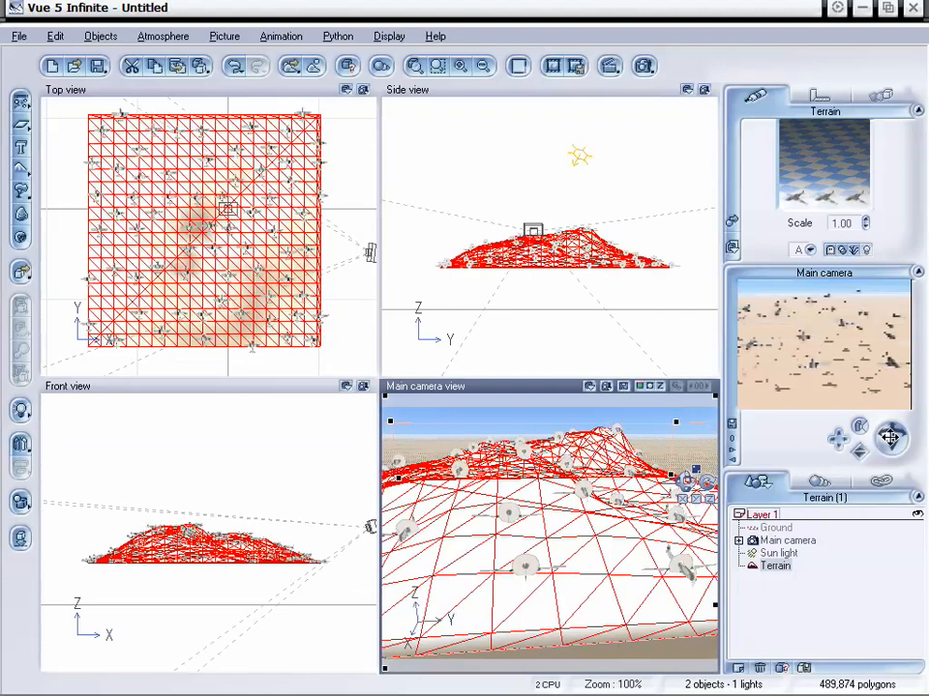
left_click_drag(888, 437, 891, 443)
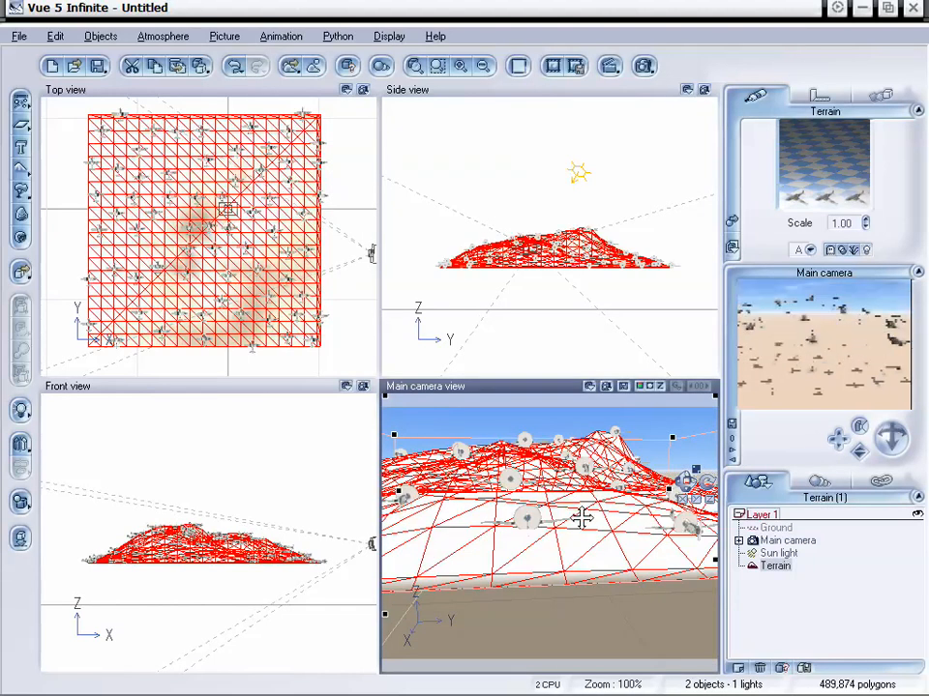
left_click_drag(855, 450, 855, 470)
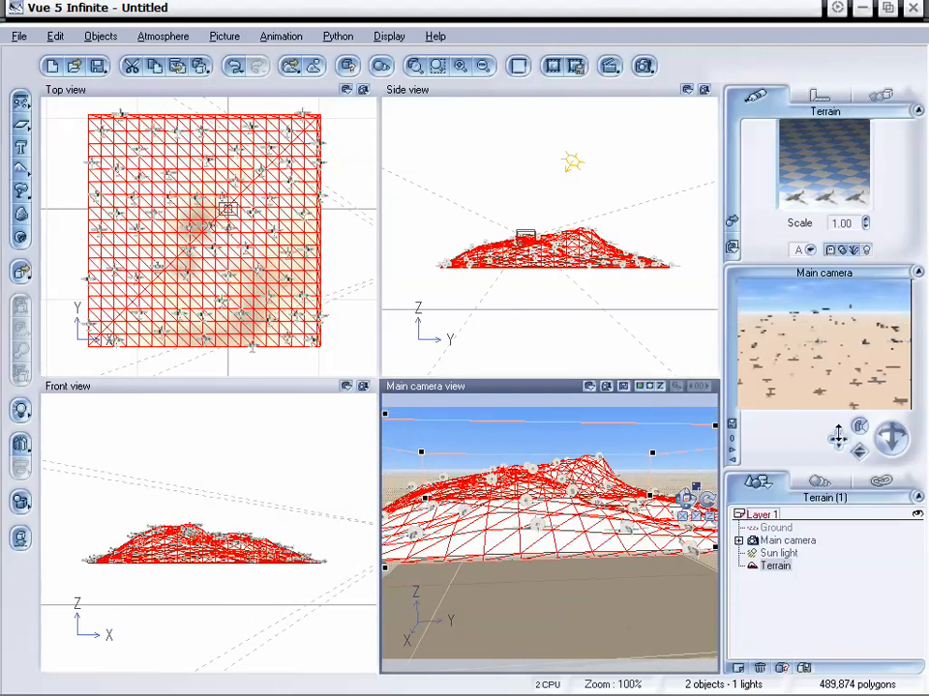
left_click_drag(837, 436, 838, 439)
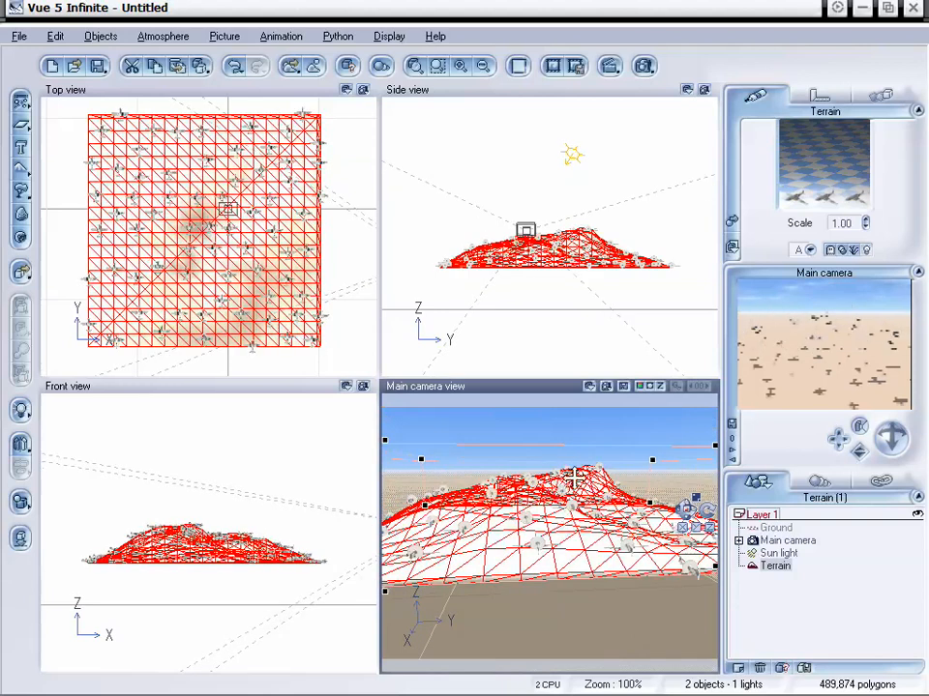
Duplicate the terrain and raise the copy directly above the original
key("ctrl+c")
key("ctrl+v")
left_click_drag(223, 544, 226, 503)
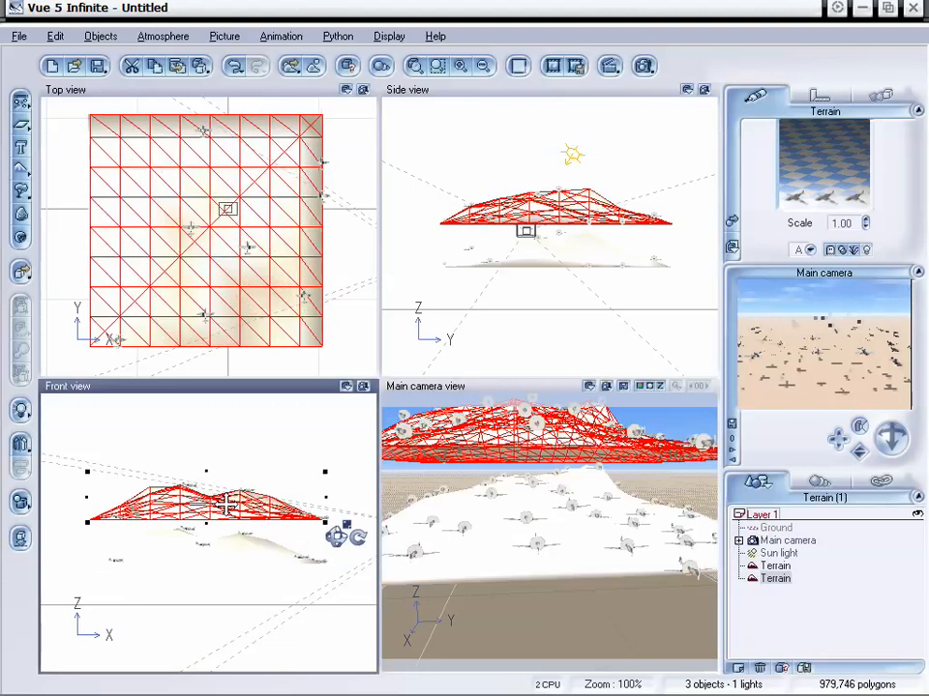
Dig several depressions into the duplicated terrain's peaks in the Terrain Editor, using a softer brush with slightly reduced flow
double_click(249, 238)
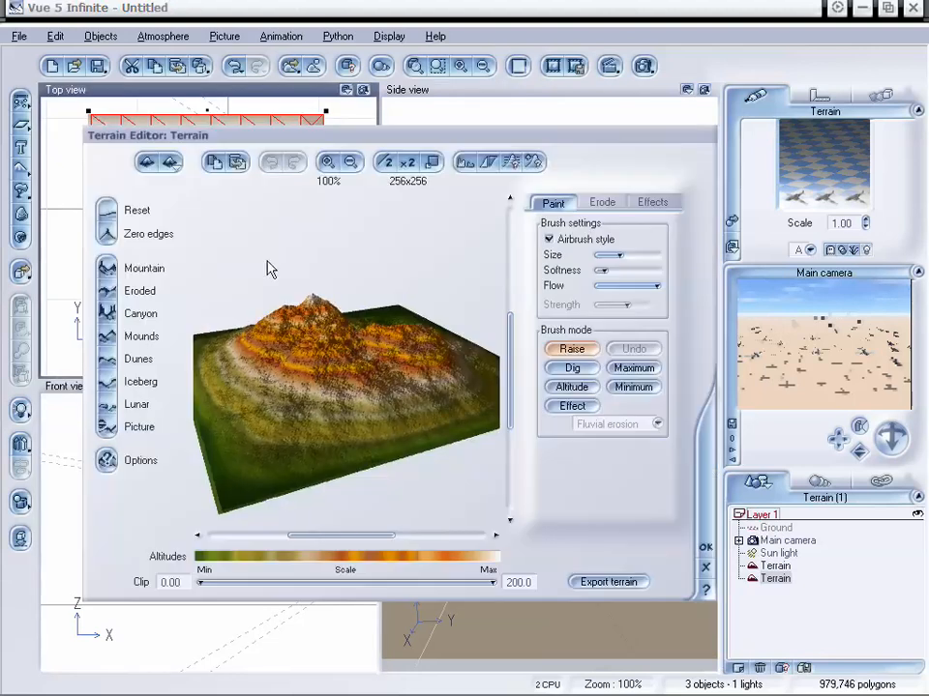
right_click_drag(415, 383, 348, 357)
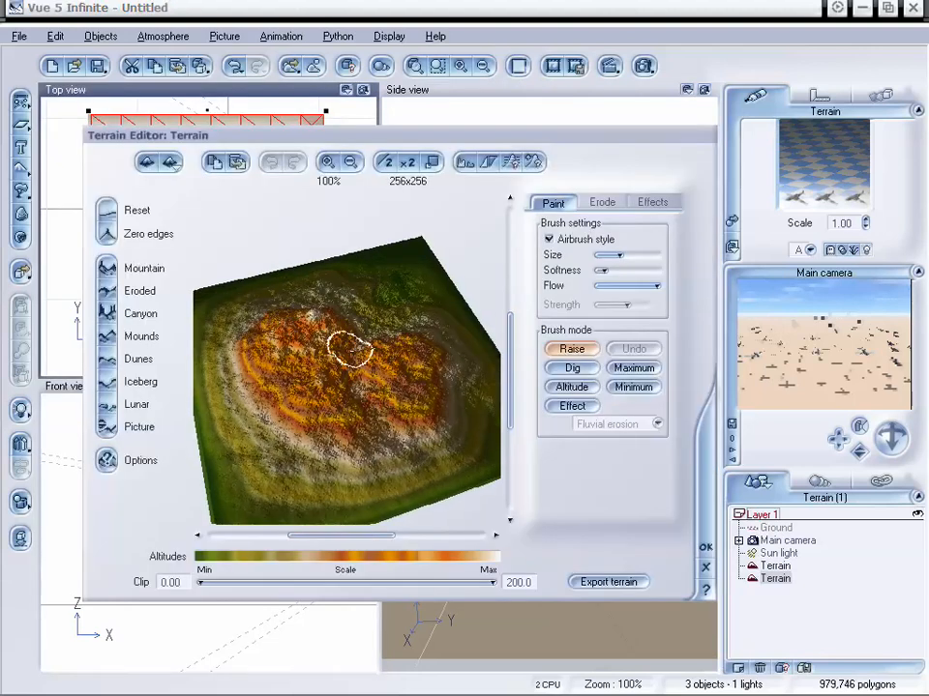
left_click(550, 369)
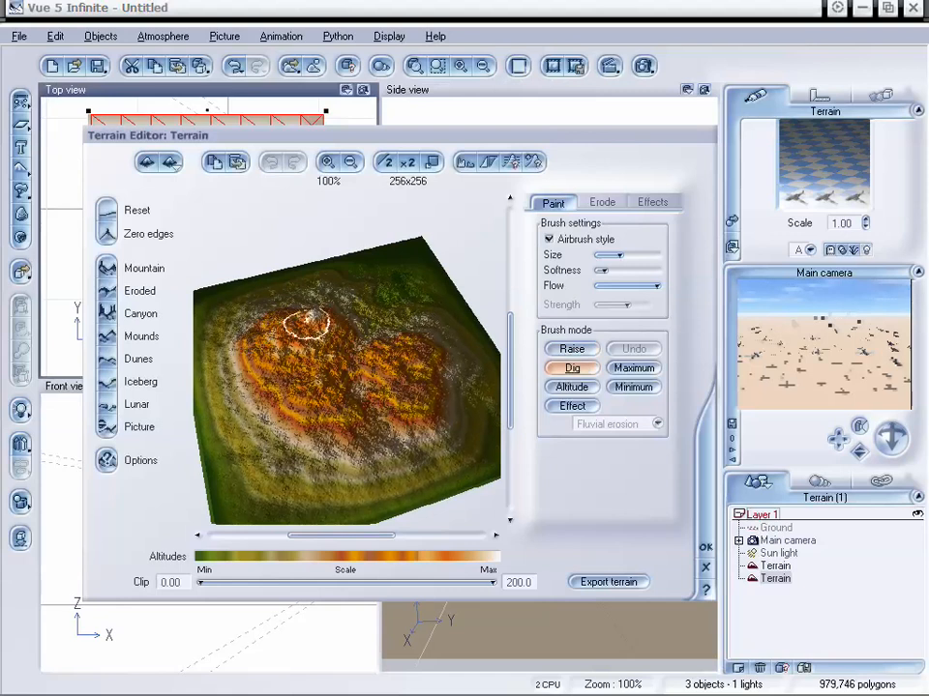
left_click_drag(307, 321, 283, 365)
key("ctrl+z")
left_click_drag(600, 270, 645, 284)
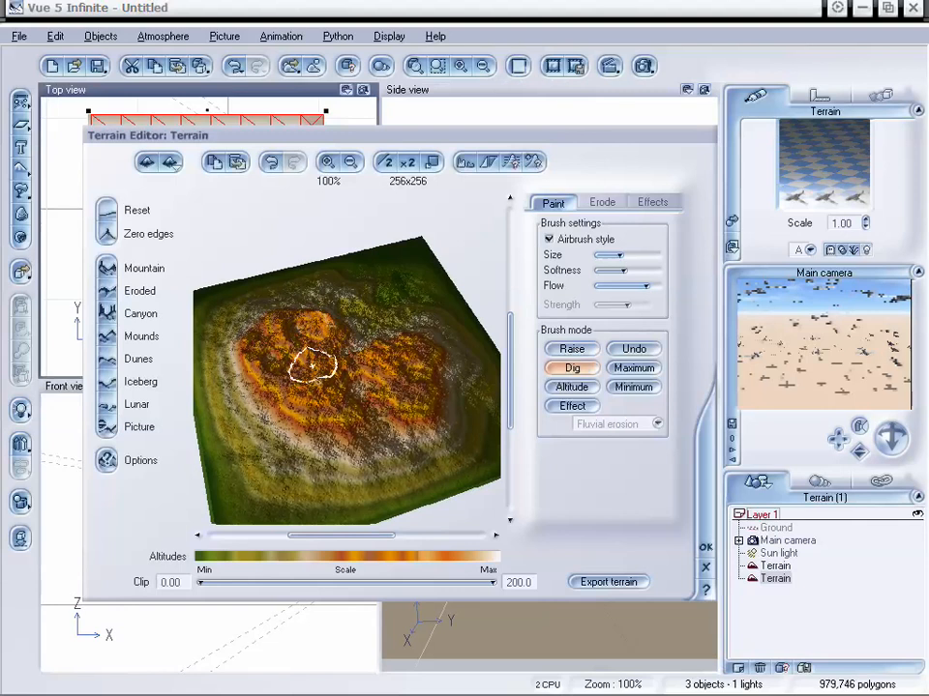
mouse_move(310, 363)
left_mouse_down()
mouse_move(259, 322)
mouse_move(352, 373)
mouse_move(363, 321)
mouse_move(373, 407)
mouse_move(396, 408)
mouse_move(349, 323)
mouse_move(305, 321)
mouse_move(261, 382)
mouse_move(338, 332)
mouse_move(321, 332)
mouse_move(315, 357)
left_mouse_up()
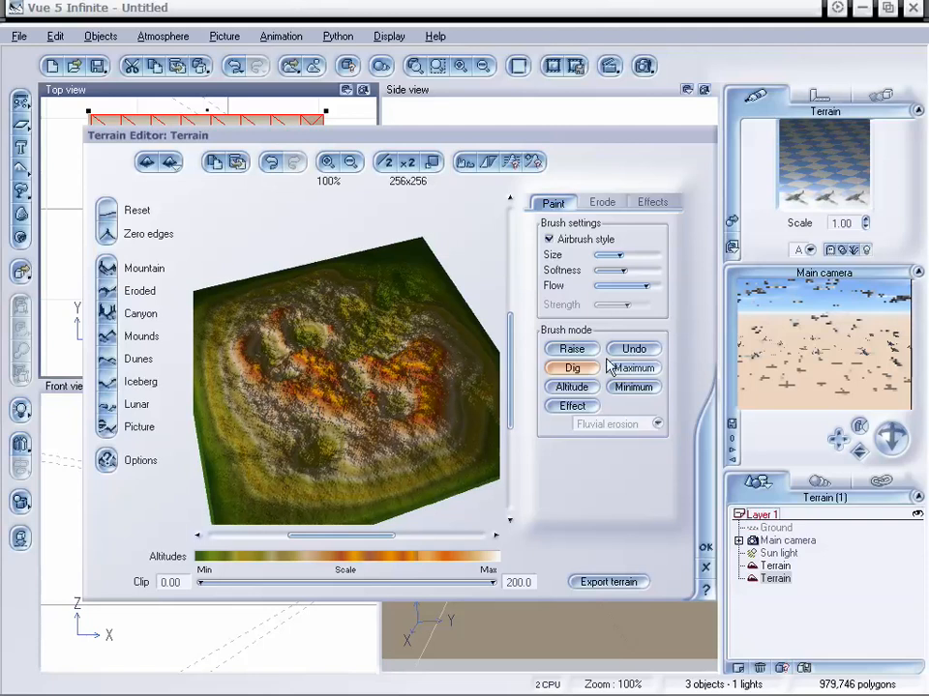
Raise irregular mounds across the low areas and edges of the duplicated terrain and accept the new shape
left_click(553, 343)
mouse_move(421, 316)
left_mouse_down()
mouse_move(406, 294)
mouse_move(360, 282)
mouse_move(394, 332)
mouse_move(379, 274)
mouse_move(404, 321)
mouse_move(406, 268)
mouse_move(357, 311)
mouse_move(335, 373)
mouse_move(340, 446)
mouse_move(244, 439)
mouse_move(477, 425)
mouse_move(406, 300)
left_mouse_up()
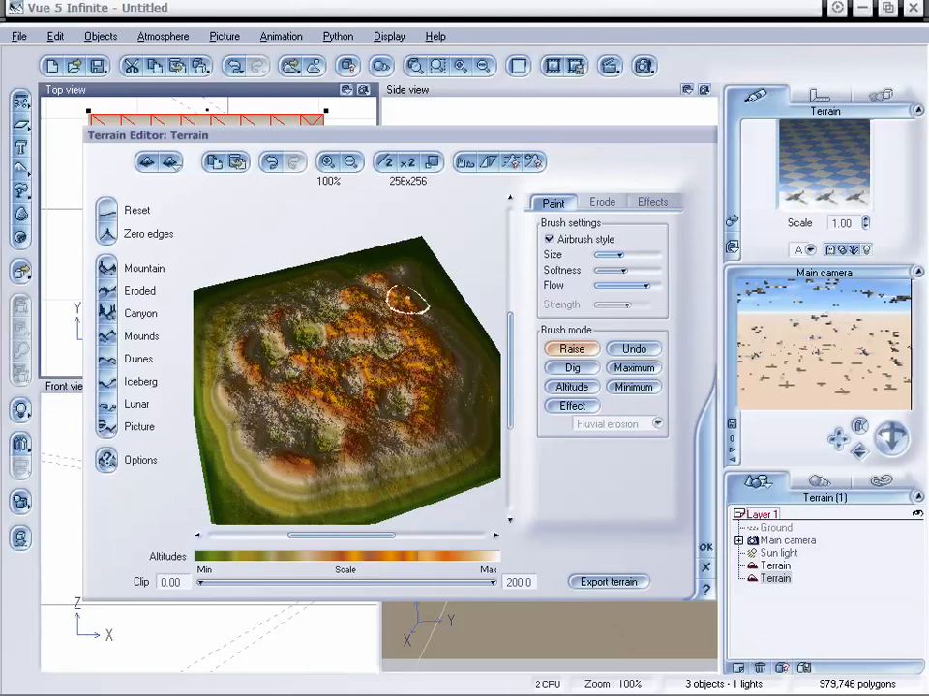
mouse_move(406, 301)
right_mouse_down()
mouse_move(366, 386)
mouse_move(352, 375)
mouse_move(369, 343)
right_mouse_up()
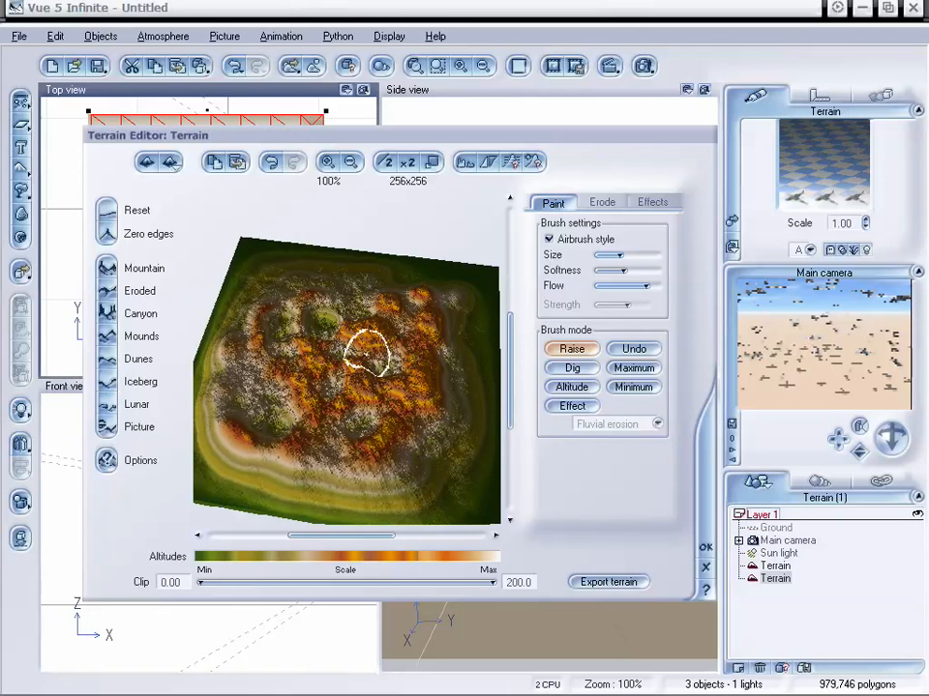
mouse_move(375, 355)
left_mouse_down()
mouse_move(323, 310)
mouse_move(303, 273)
mouse_move(251, 251)
mouse_move(260, 299)
left_mouse_up()
mouse_move(348, 271)
right_mouse_down()
mouse_move(446, 338)
mouse_move(458, 325)
mouse_move(442, 350)
right_mouse_up()
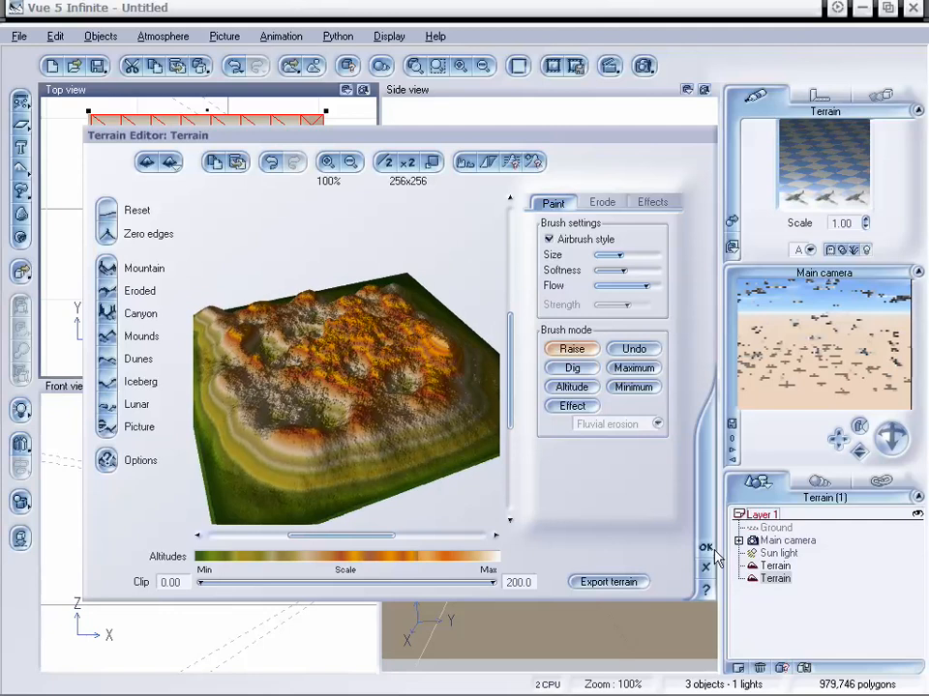
left_click(712, 551)
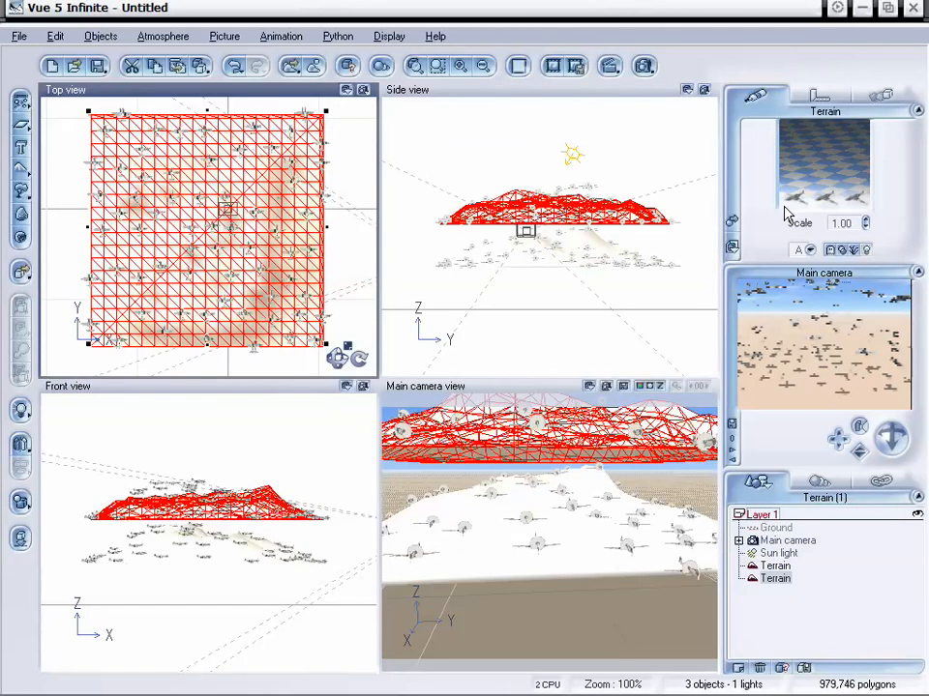
Repopulate the reshaped terrain's EcoSystem material so the P51D aircraft follow its new surface
right_click(759, 356)
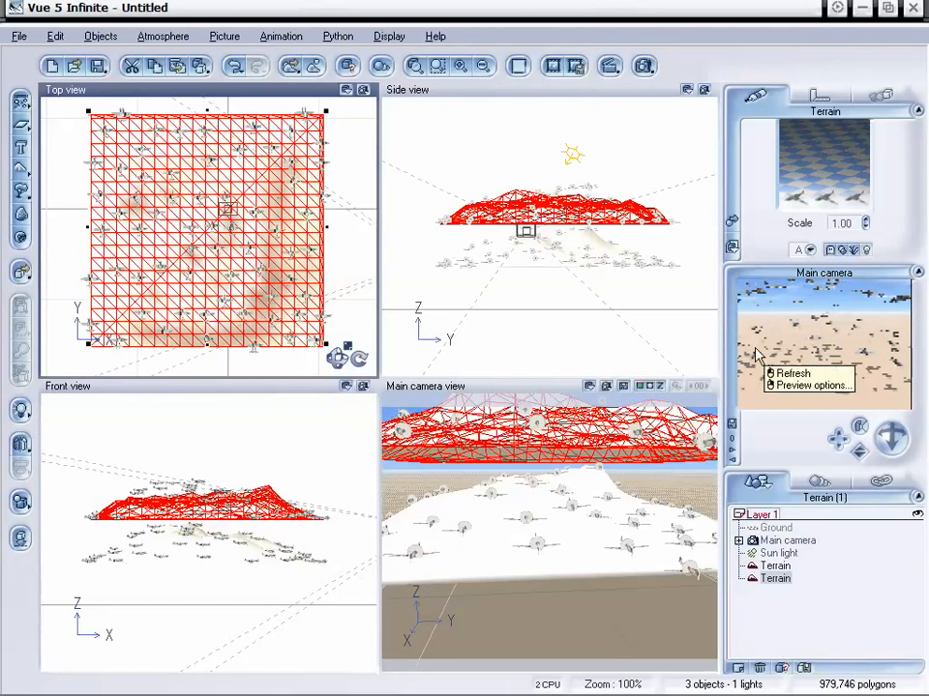
key("Escape")
double_click(819, 176)
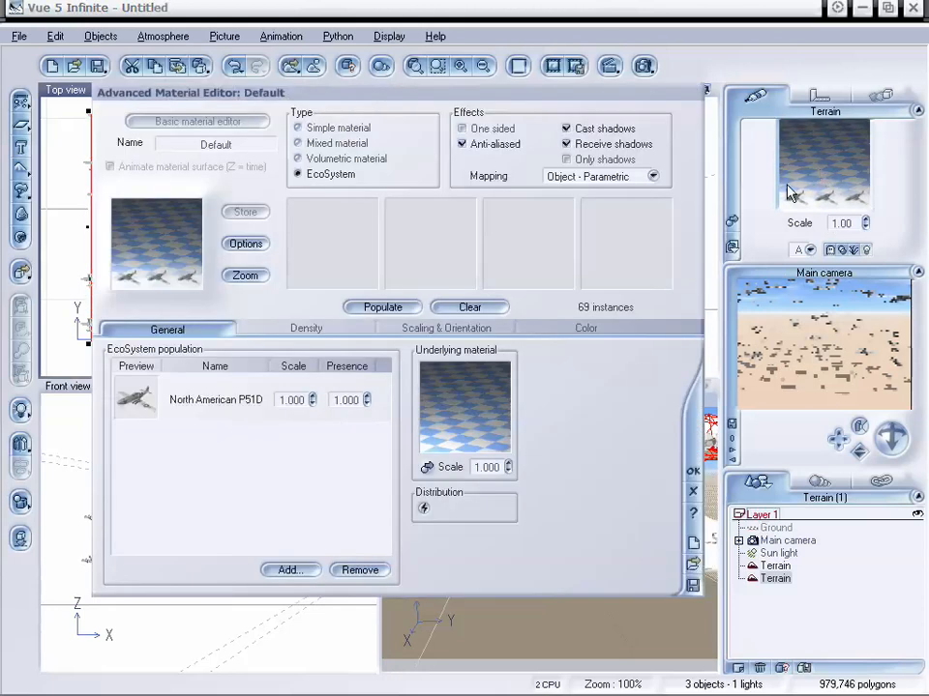
left_click(692, 472)
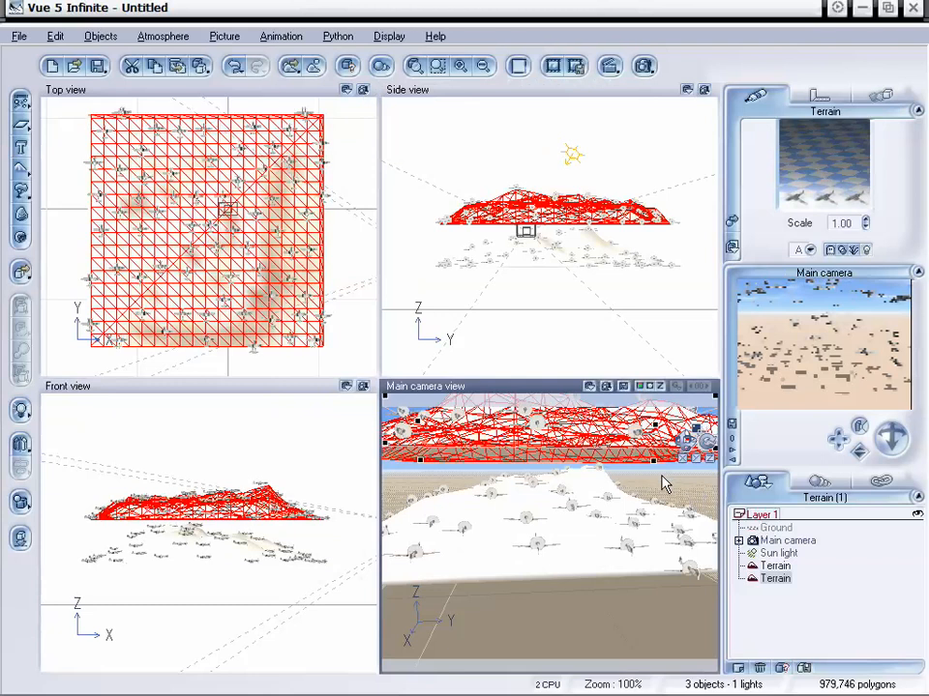
Position the camera low beneath both terrains looking up at the aircraft, render the scene, and close the render display
left_click_drag(838, 435, 838, 440)
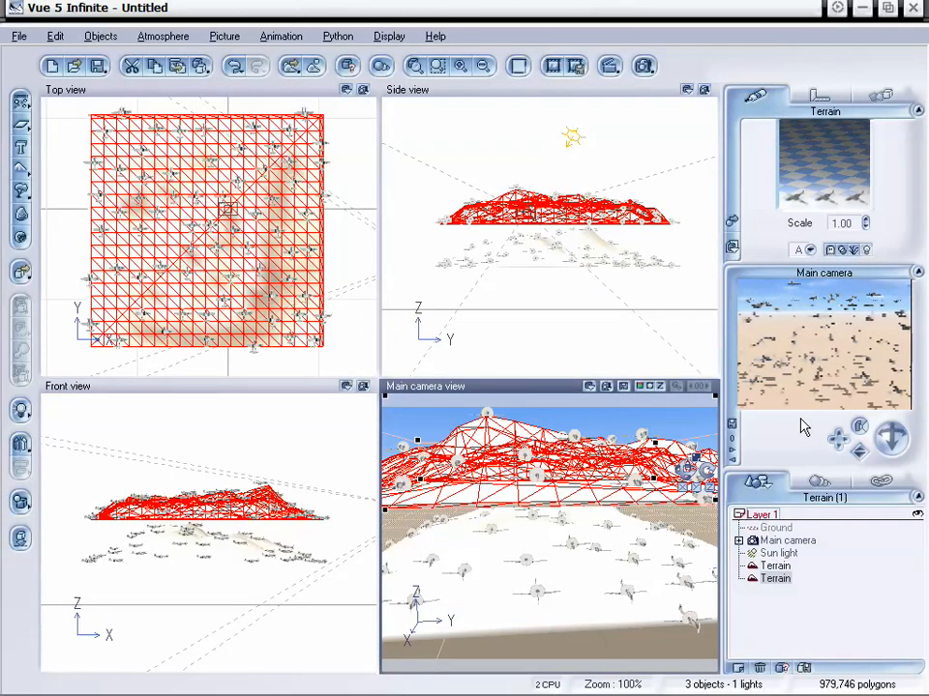
left_click_drag(890, 438, 865, 459)
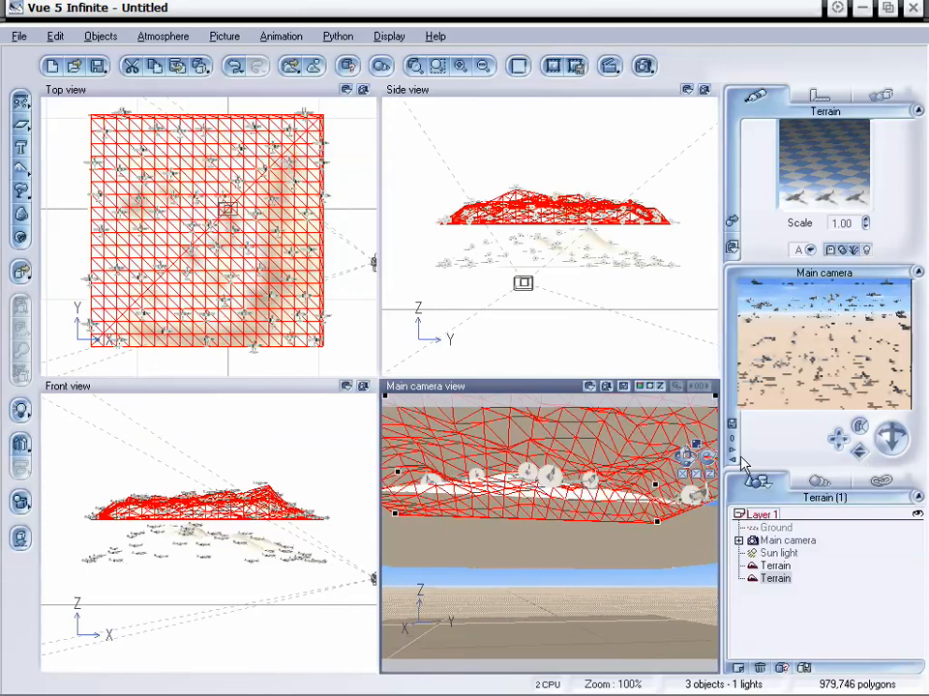
left_click(644, 67)
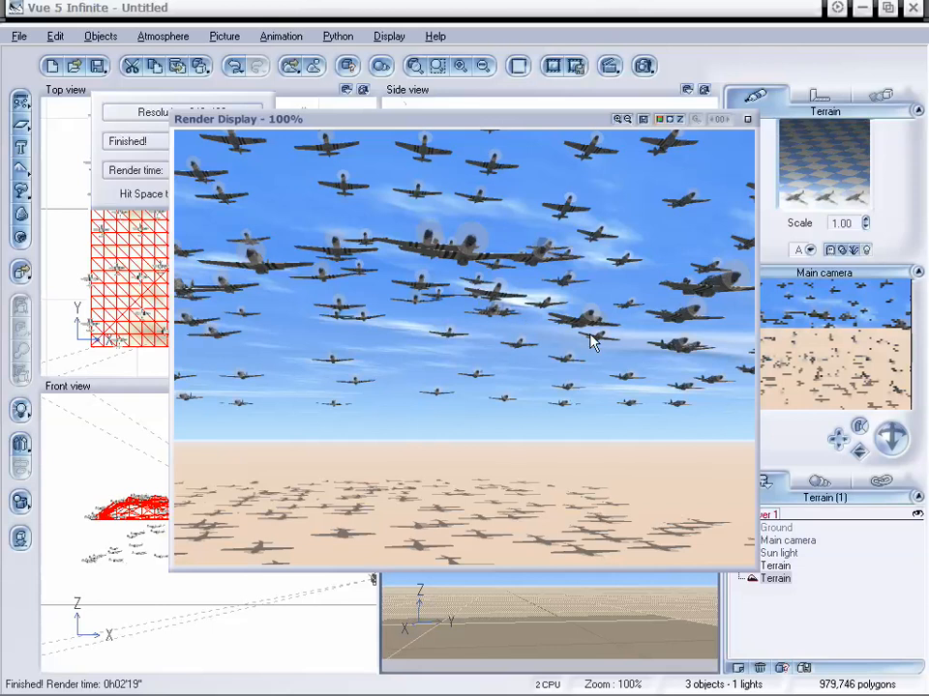
left_click_drag(490, 135, 483, 124)
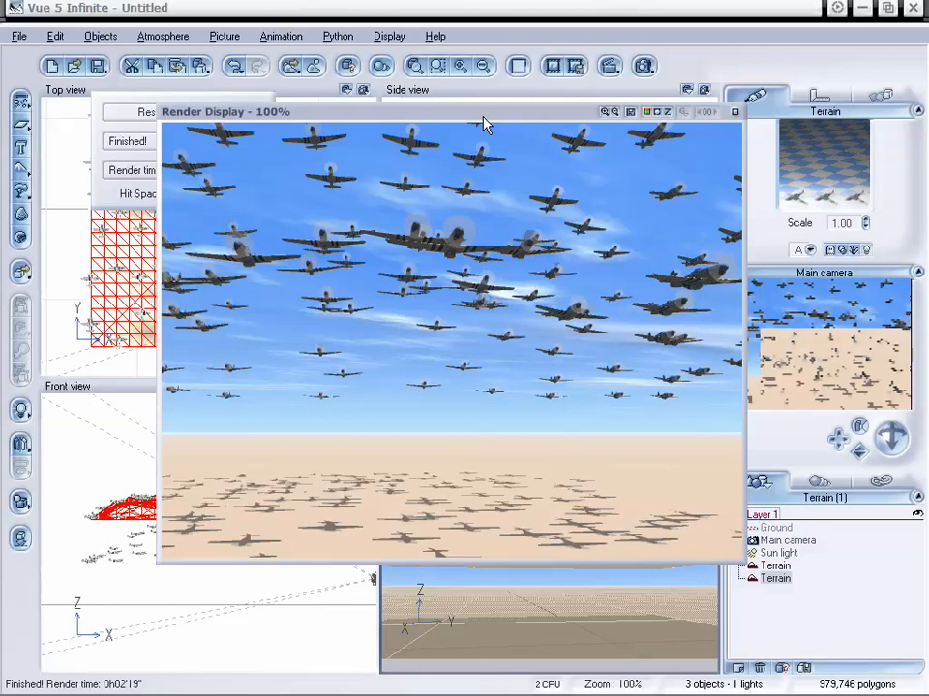
left_click(733, 112)
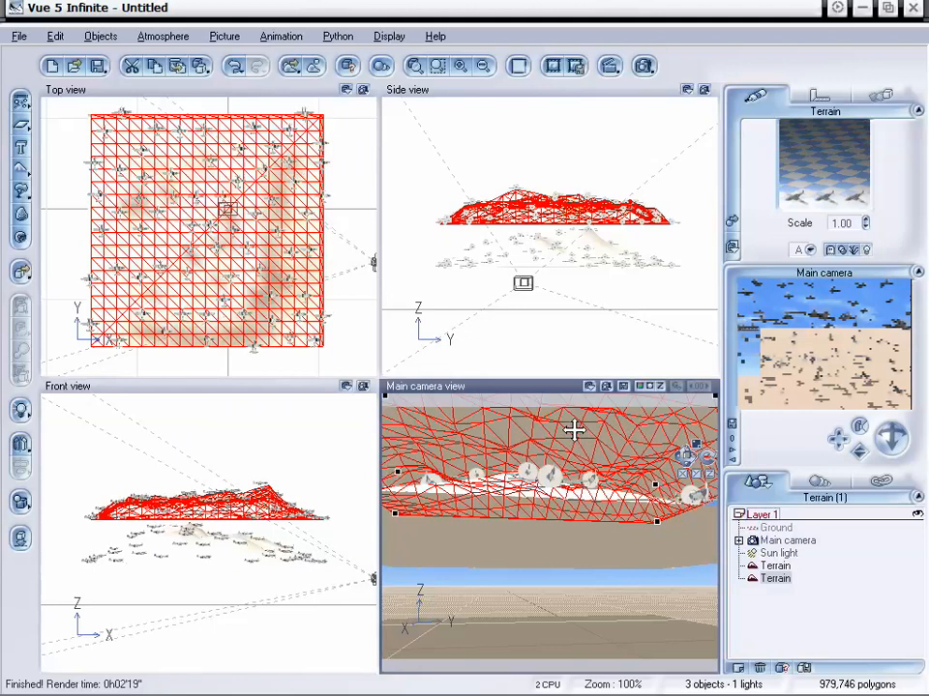
Delete the upper duplicated terrain and raise the camera to look down on the remaining one
key("Delete")
left_click(706, 525)
left_click_drag(851, 441, 853, 452)
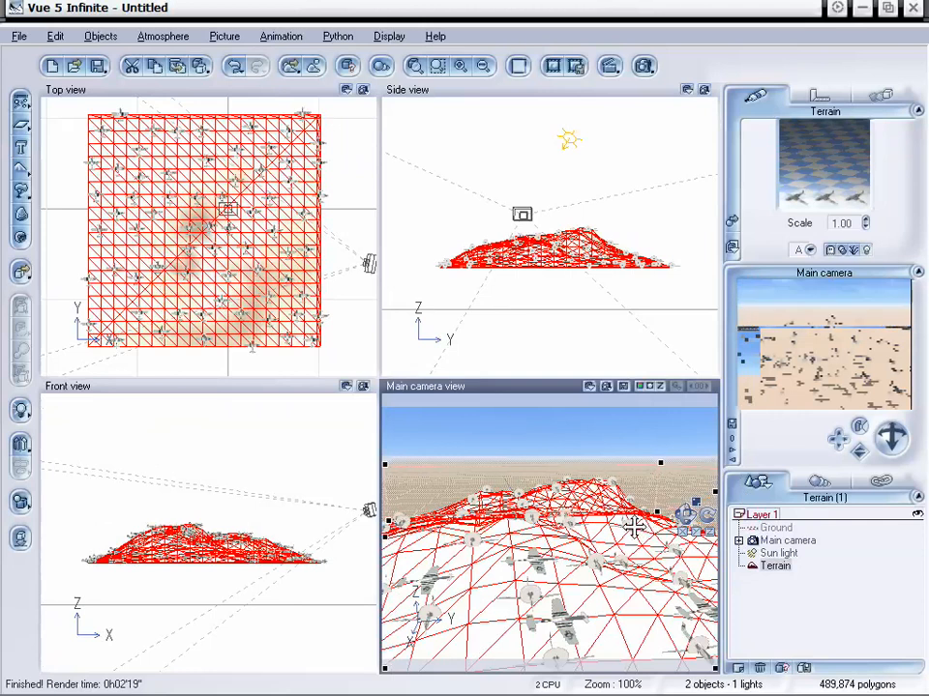
Clip away the remaining terrain's lowest altitudes in the Terrain Editor with a minimum clip of 16.11
double_click(275, 244)
left_click_drag(444, 137, 444, 127)
right_click_drag(421, 277, 400, 330)
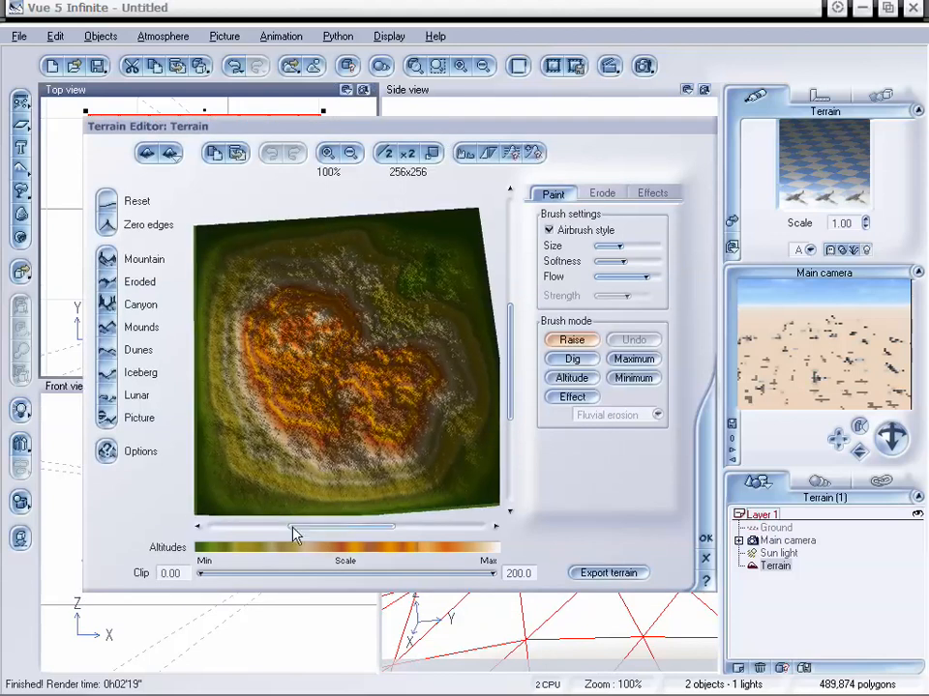
left_click_drag(200, 574, 249, 574)
mouse_move(382, 356)
right_mouse_down()
mouse_move(412, 379)
mouse_move(402, 388)
right_mouse_up()
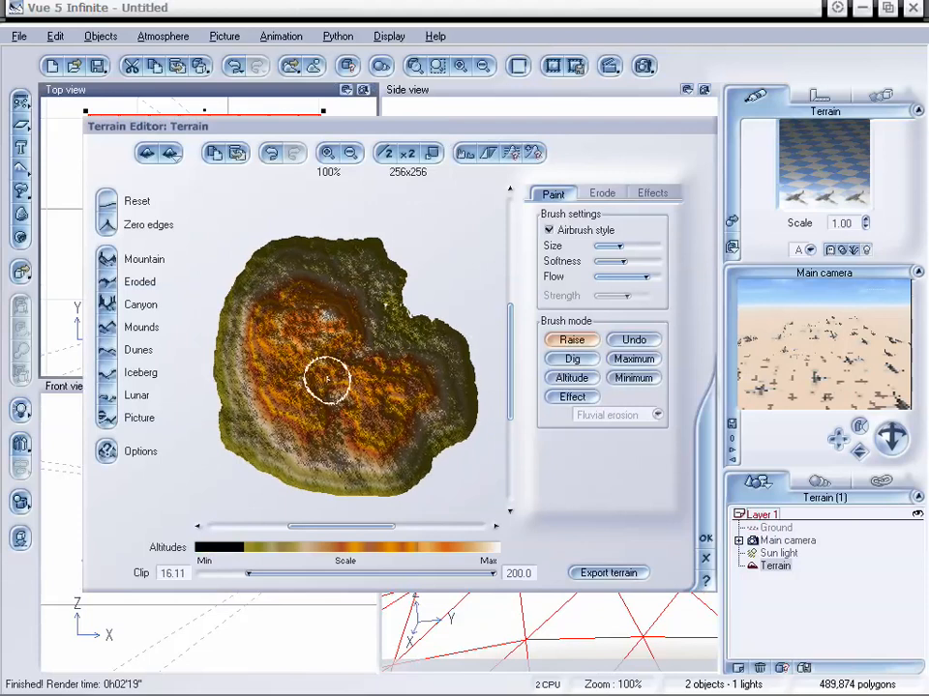
Paint a raised V-shaped ridge across the terrain and clip the altitudes to between 79.64 and 81.76
mouse_move(239, 453)
left_mouse_down()
mouse_move(258, 373)
mouse_move(281, 371)
mouse_move(274, 394)
mouse_move(310, 332)
mouse_move(290, 369)
mouse_move(296, 344)
mouse_move(348, 275)
mouse_move(342, 287)
mouse_move(386, 334)
mouse_move(352, 308)
mouse_move(373, 321)
mouse_move(407, 382)
mouse_move(378, 341)
mouse_move(421, 357)
mouse_move(424, 431)
mouse_move(430, 425)
mouse_move(437, 455)
mouse_move(319, 309)
mouse_move(364, 324)
mouse_move(325, 274)
mouse_move(283, 329)
mouse_move(259, 432)
mouse_move(253, 421)
mouse_move(270, 325)
mouse_move(324, 291)
mouse_move(383, 321)
mouse_move(381, 336)
mouse_move(358, 350)
mouse_move(377, 337)
mouse_move(435, 394)
mouse_move(312, 334)
mouse_move(264, 394)
mouse_move(307, 332)
mouse_move(312, 290)
mouse_move(440, 478)
mouse_move(328, 339)
mouse_move(260, 394)
mouse_move(358, 324)
mouse_move(286, 290)
mouse_move(321, 310)
mouse_move(332, 414)
mouse_move(443, 479)
left_mouse_up()
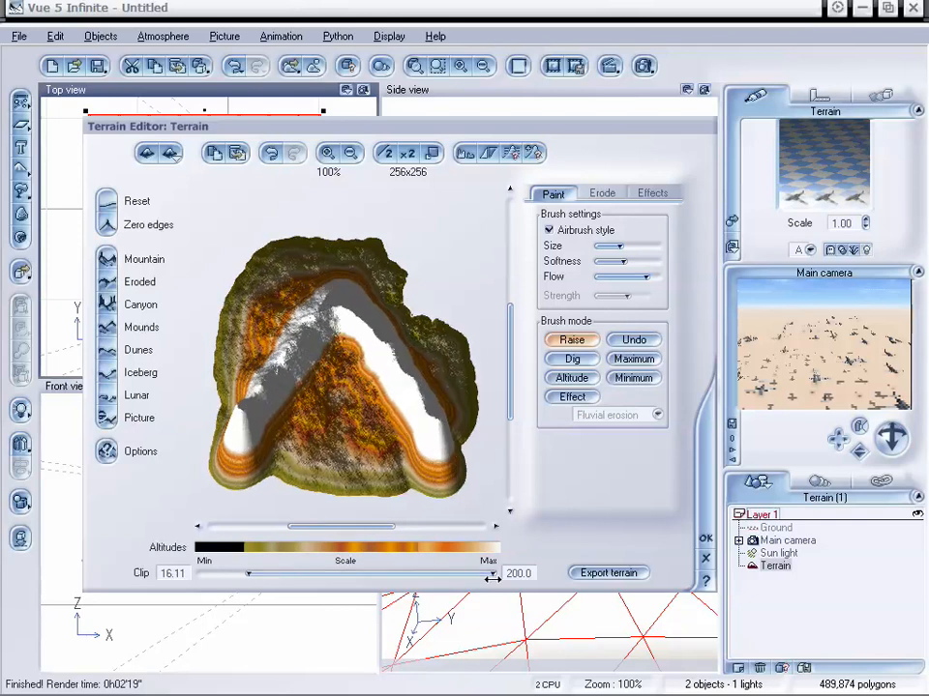
left_click_drag(492, 573, 439, 574)
left_click_drag(245, 574, 444, 572)
Dig away material along the edges of the V-shaped terrain, accept the terrain edit, and refresh the camera preview
left_click(571, 358)
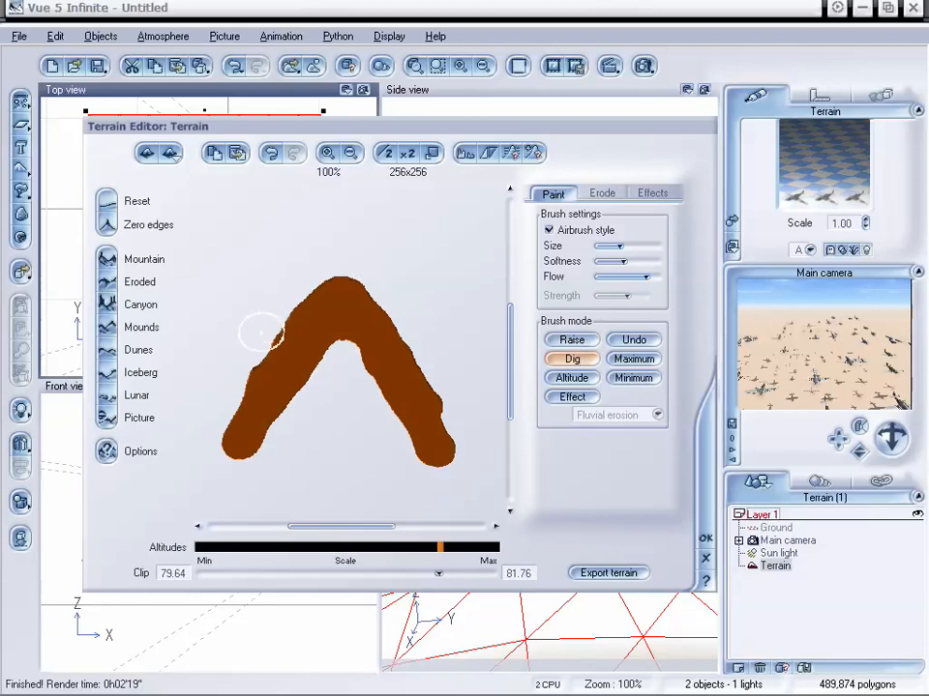
left_click(707, 543)
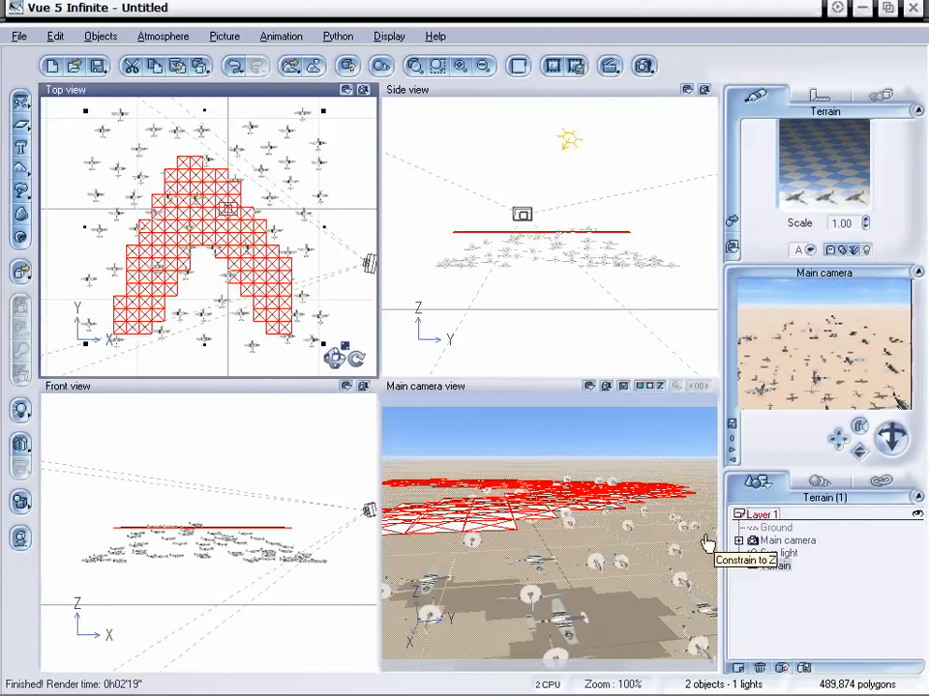
right_click(772, 330)
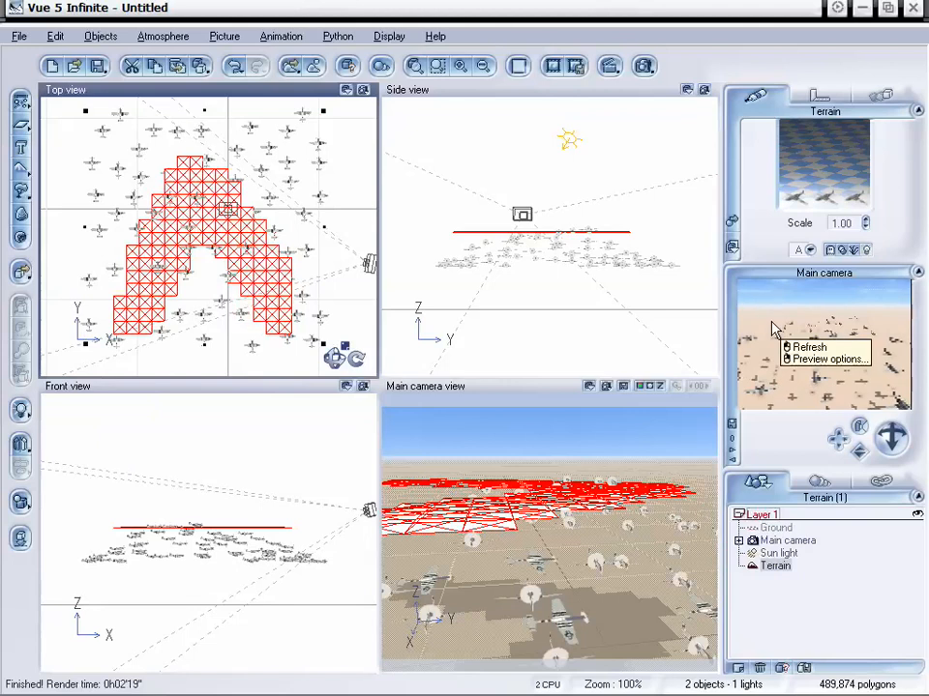
left_click(785, 338)
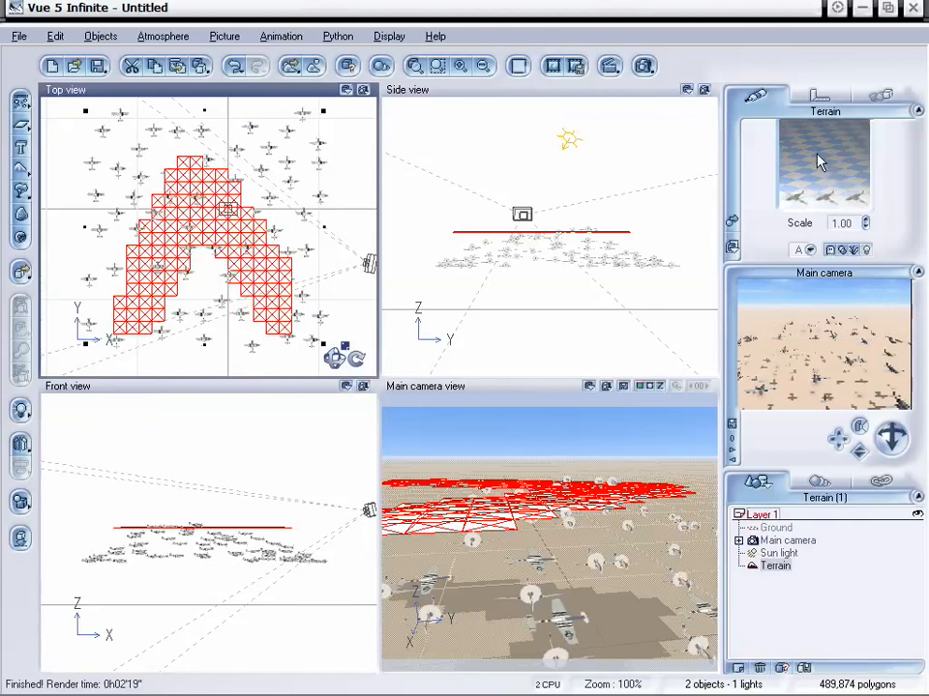
Repopulate the terrain's EcoSystem material so the North American P51D aircraft follow the V shape
double_click(817, 163)
left_click(392, 309)
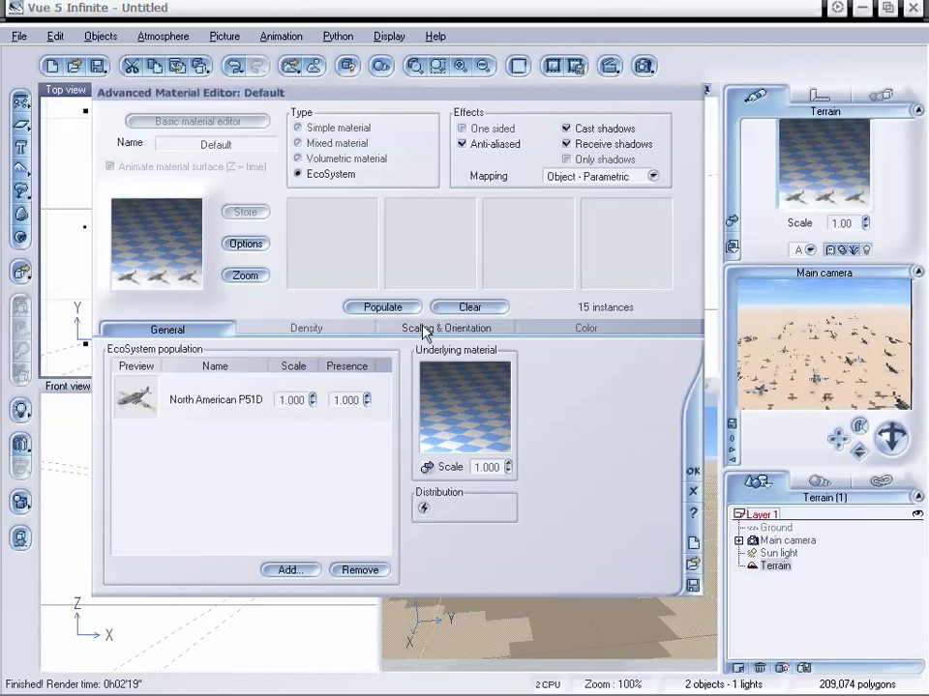
left_click(692, 494)
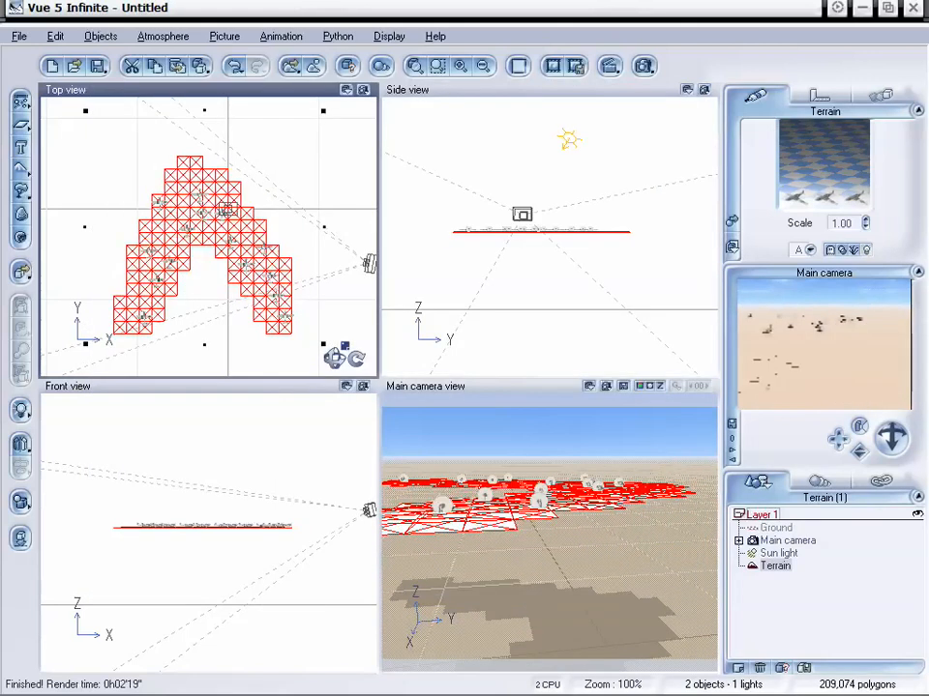
Raise and pull back the main camera to look down on the whole V-shaped terrain and its aircraft
left_click_drag(888, 438, 888, 437)
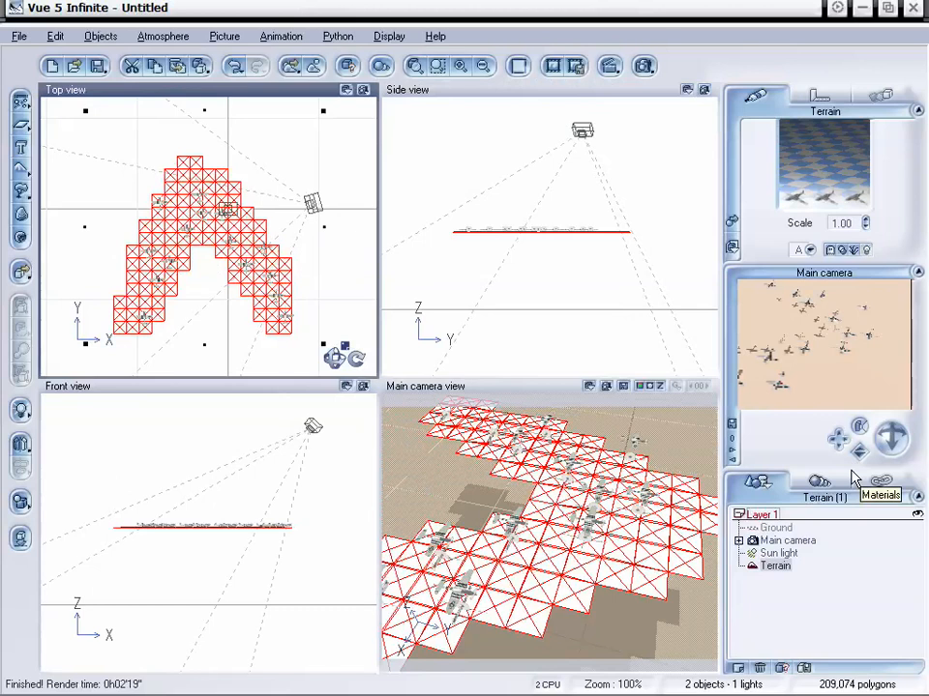
left_click_drag(858, 458, 858, 458)
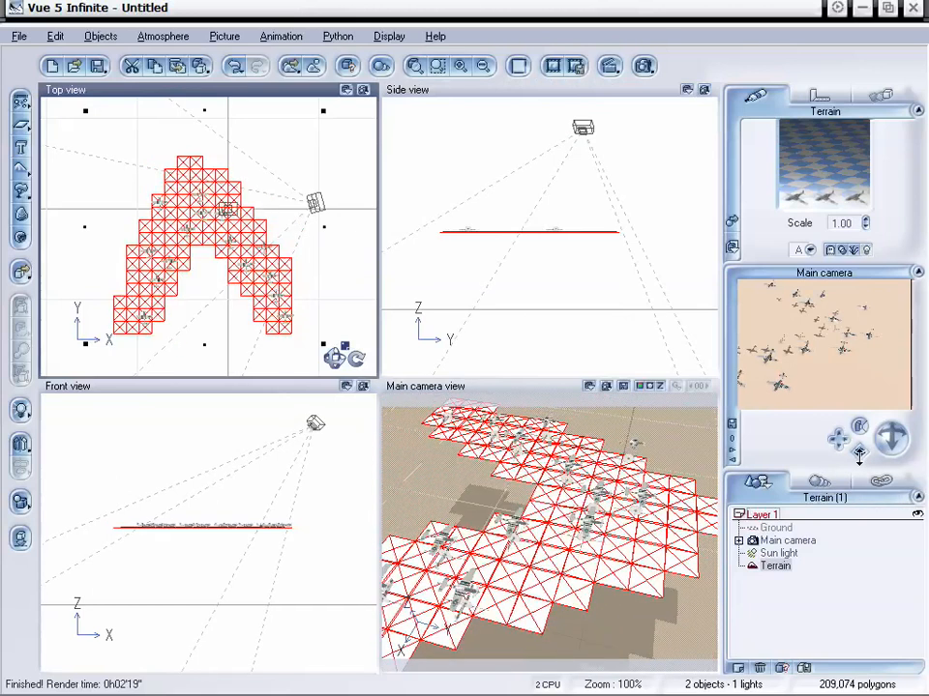
left_click_drag(858, 451, 858, 451)
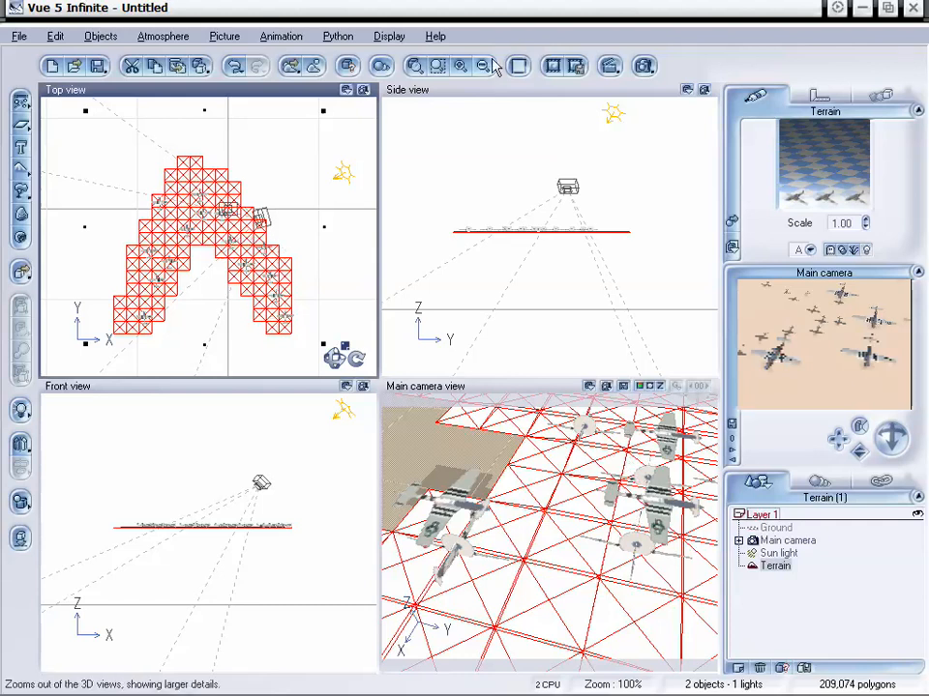
left_click(461, 68)
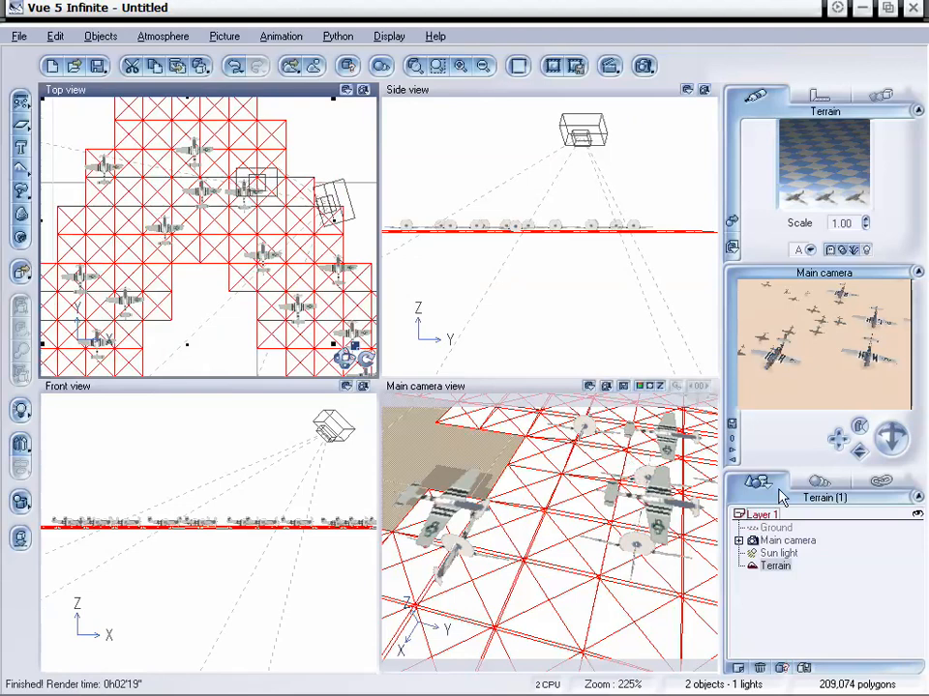
left_click(480, 69)
left_click(481, 69)
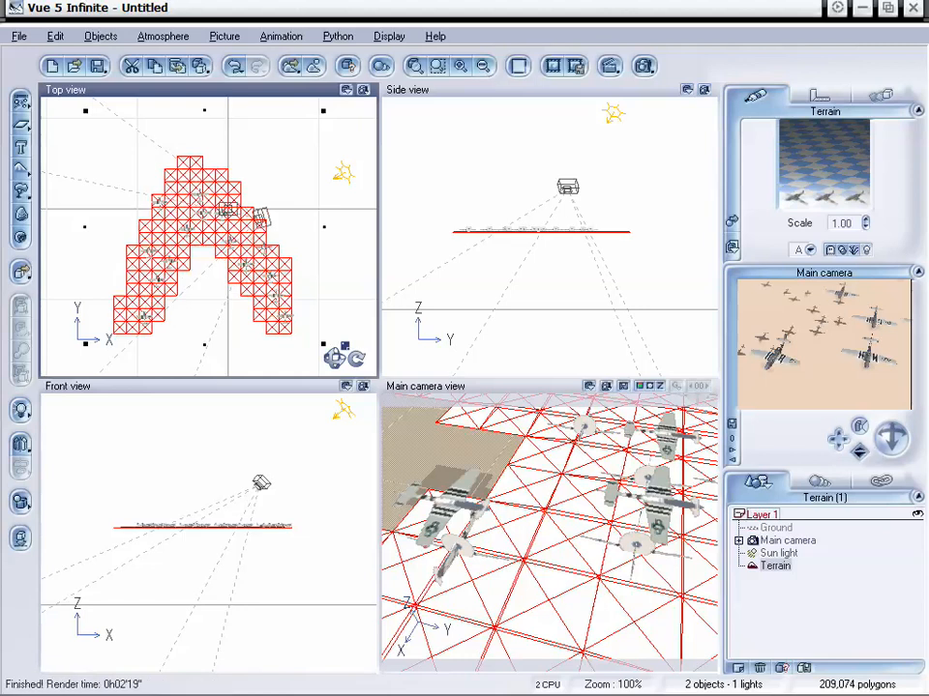
left_click_drag(860, 451, 860, 469)
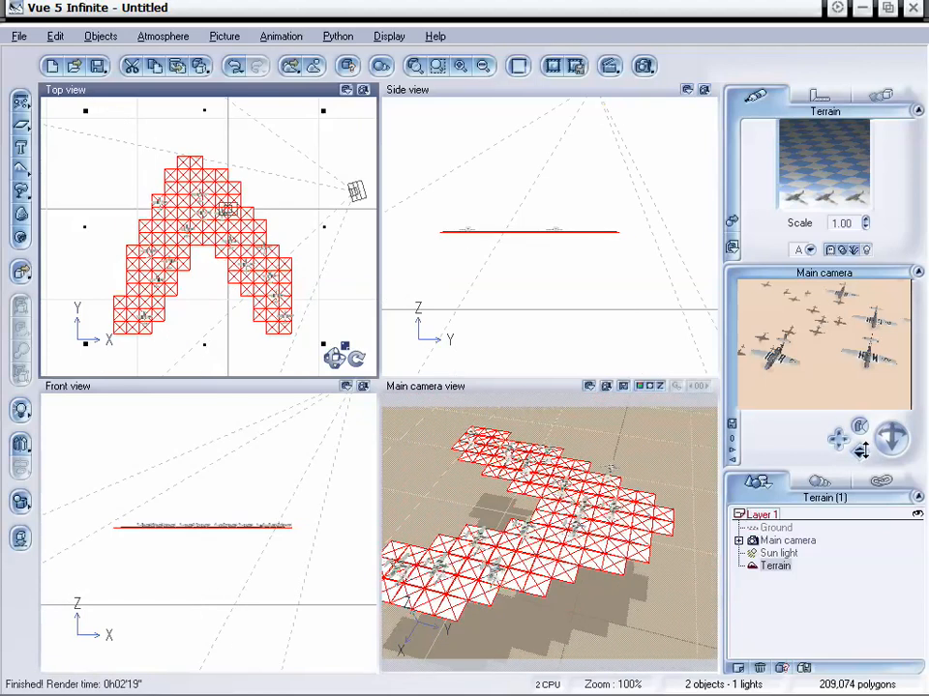
Rotate the V-shaped terrain by -90° in the top view so its tip points toward the camera
left_click(600, 524)
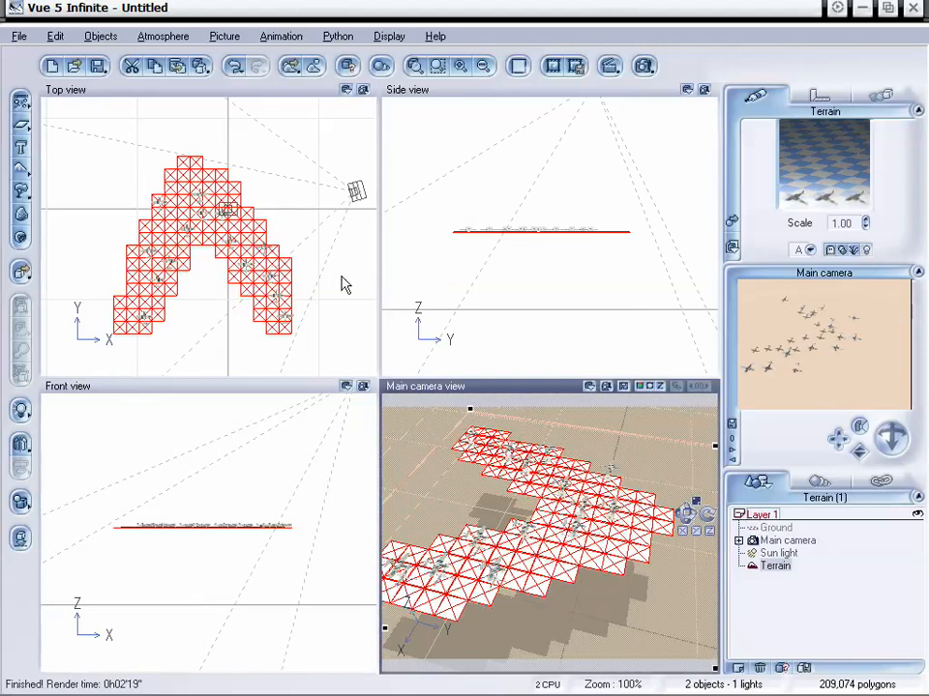
left_click(263, 243)
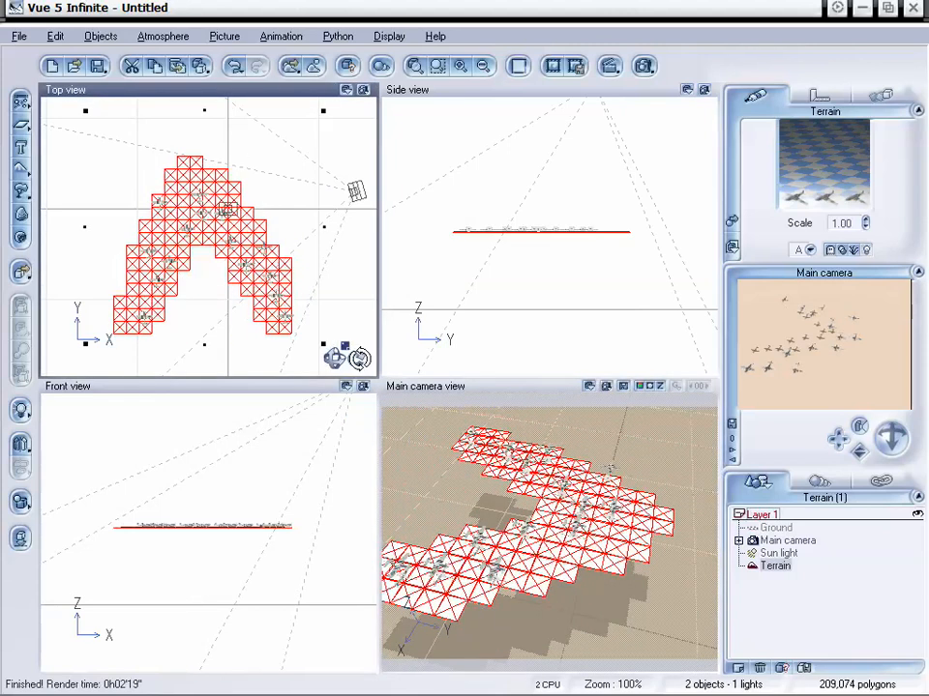
left_click_drag(359, 359, 138, 293)
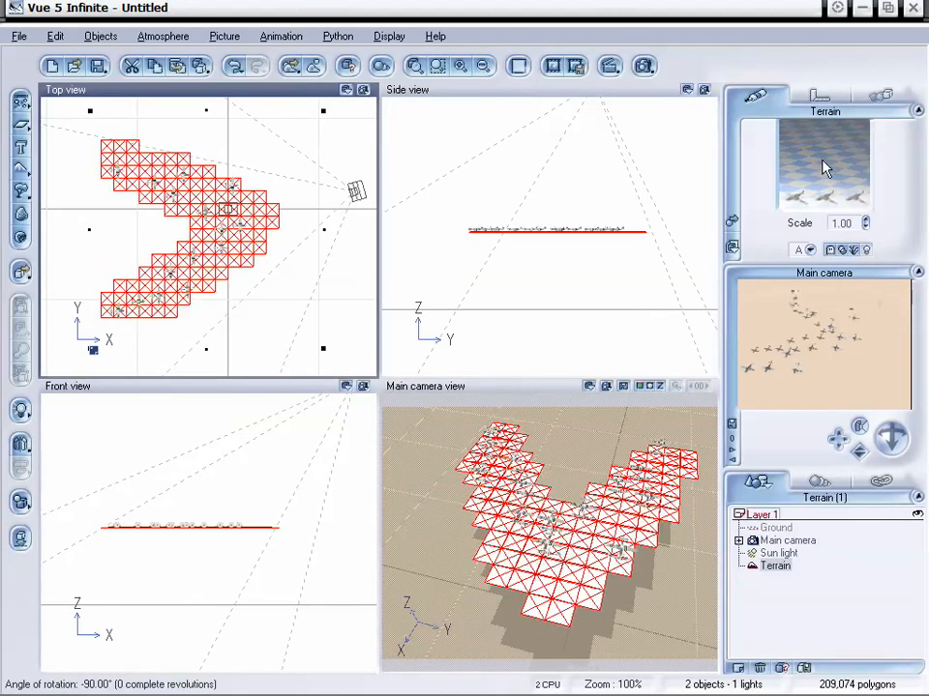
Repopulate the rotated terrain with P51D aircraft and place the camera low beneath the formation, looking up
double_click(824, 167)
left_click(380, 308)
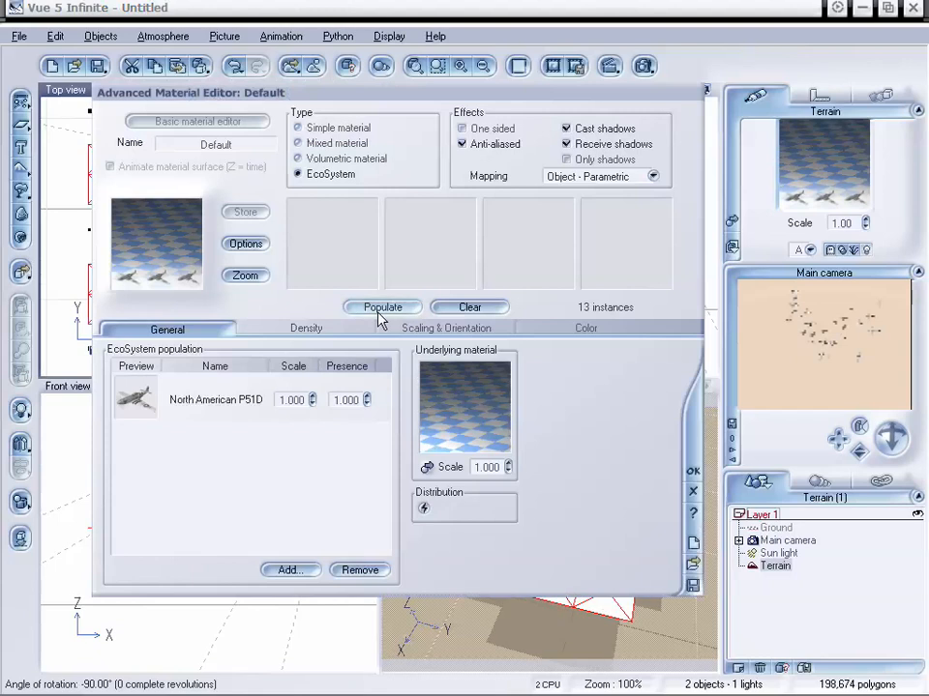
left_click(693, 472)
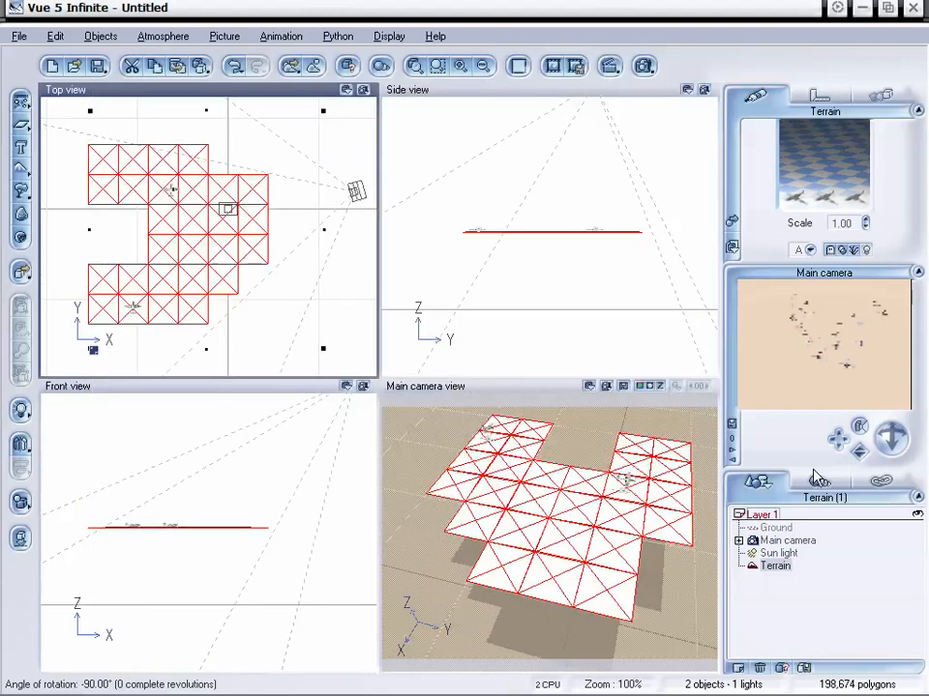
left_click_drag(859, 447, 857, 454)
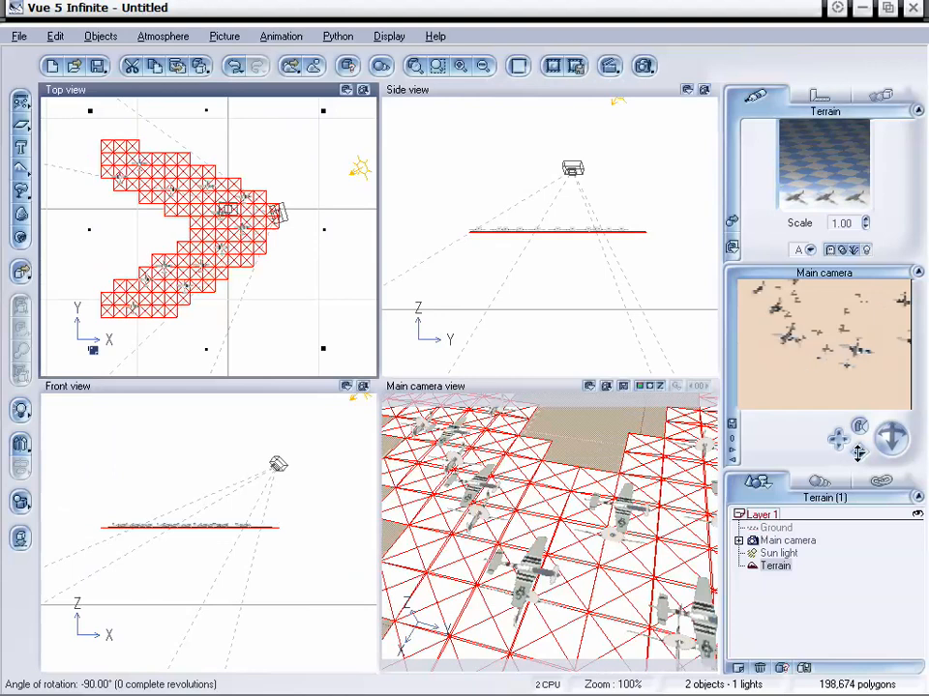
mouse_move(855, 464)
left_mouse_down()
mouse_move(855, 473)
mouse_move(897, 466)
mouse_move(884, 434)
mouse_move(857, 454)
left_mouse_up()
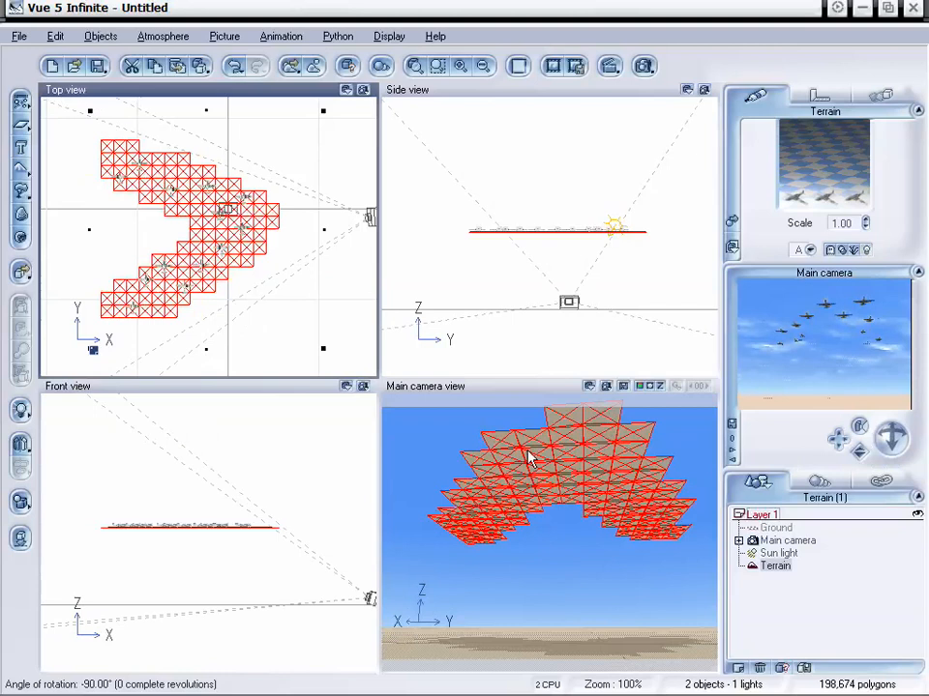
Set the North American P51D scale to 1.300 in the EcoSystem material, repopulate the terrain, and accept the material
double_click(813, 174)
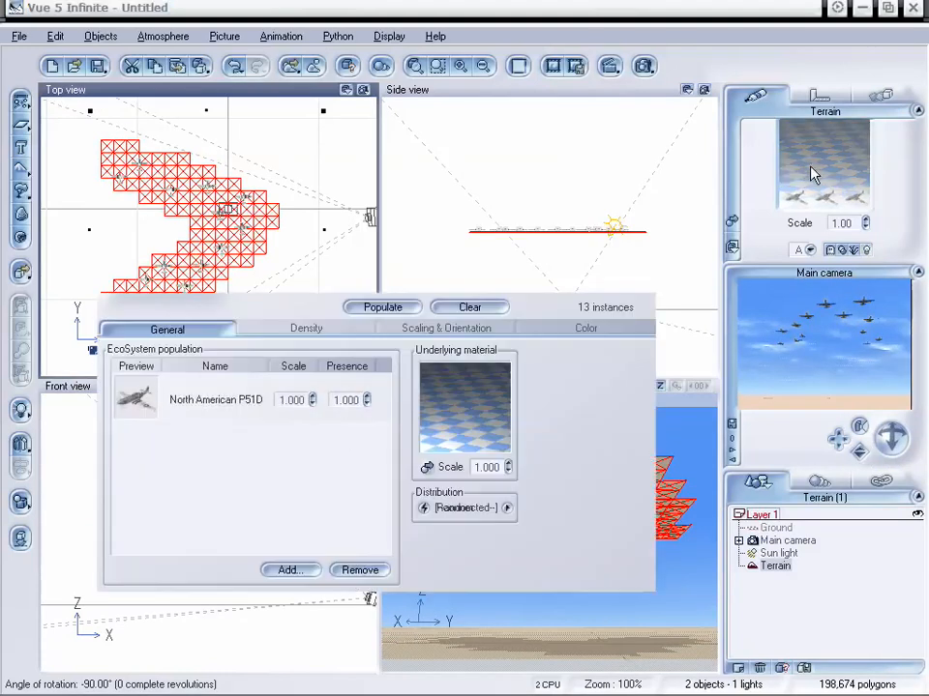
double_click(300, 397)
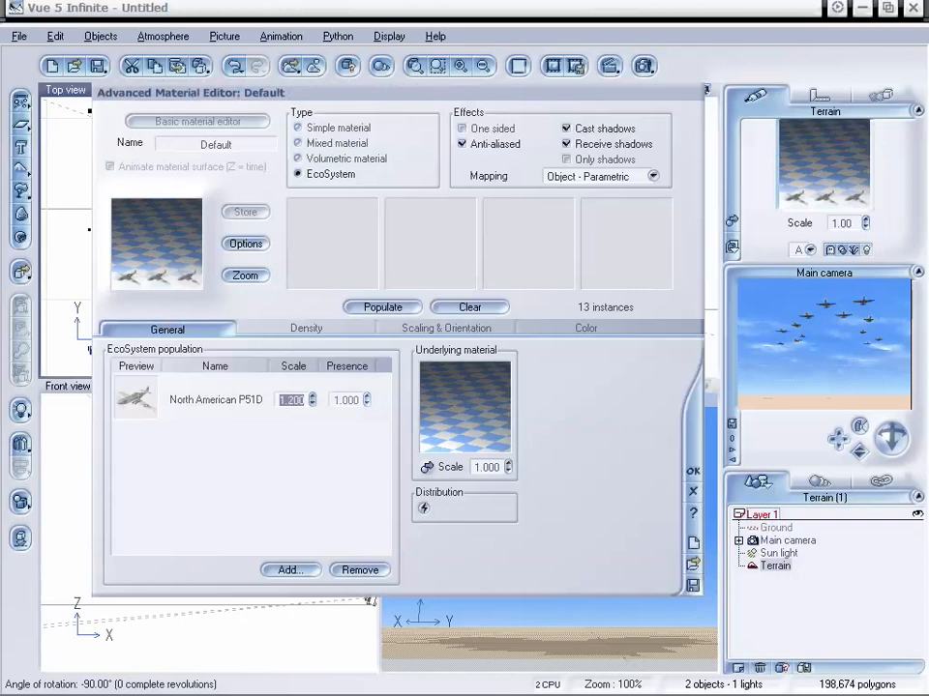
left_click(383, 307)
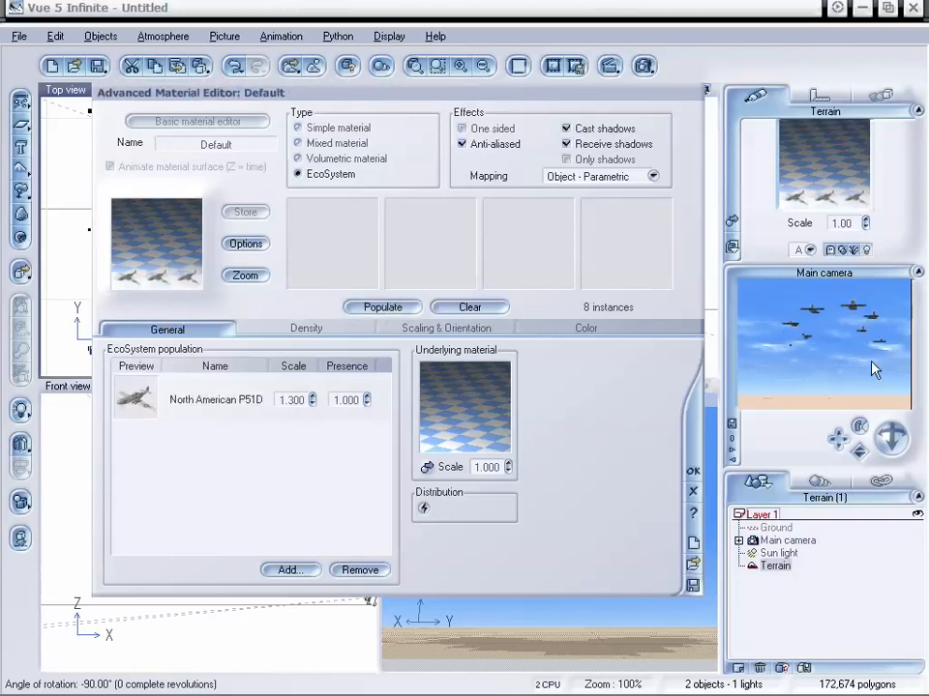
left_click(692, 471)
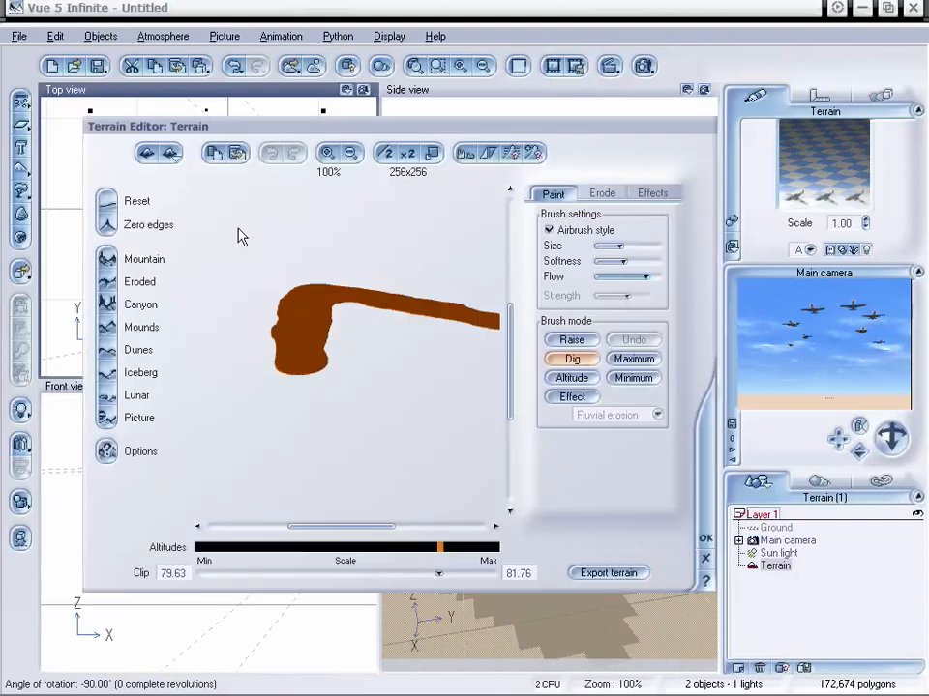
Raise the terrain's maximum altitude clip to 95.74 in the Terrain Editor
mouse_move(238, 234)
left_mouse_down()
mouse_move(435, 315)
mouse_move(414, 329)
left_mouse_up()
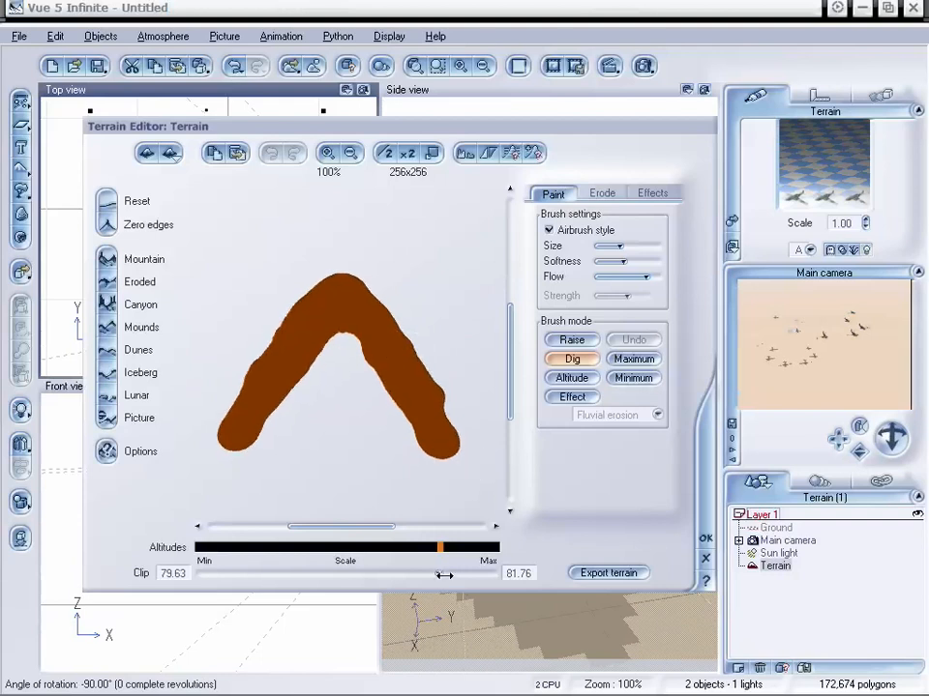
left_click_drag(443, 575, 480, 575)
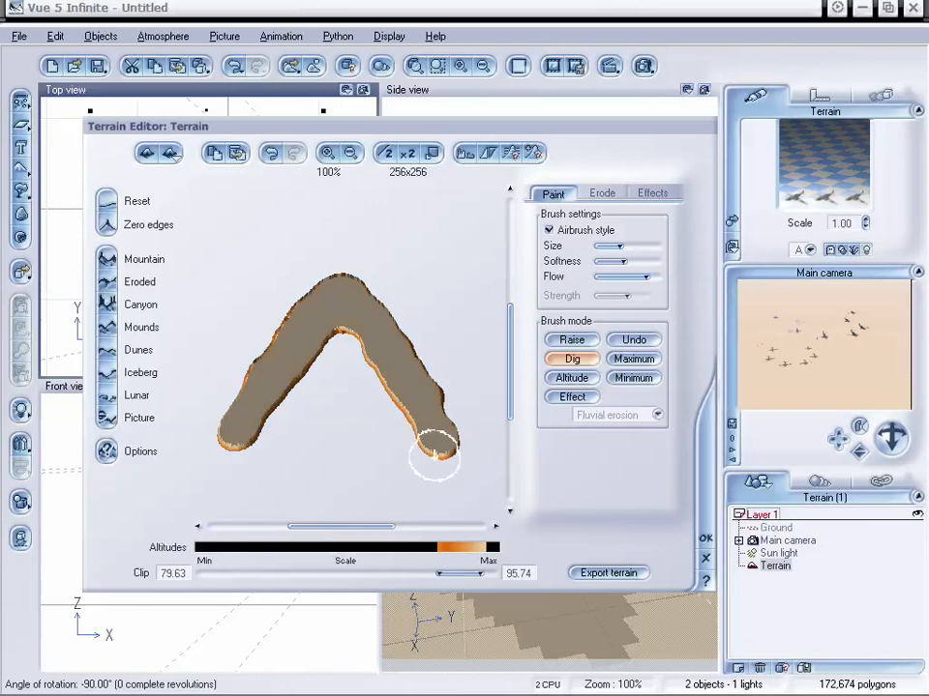
right_click_drag(435, 456, 399, 401)
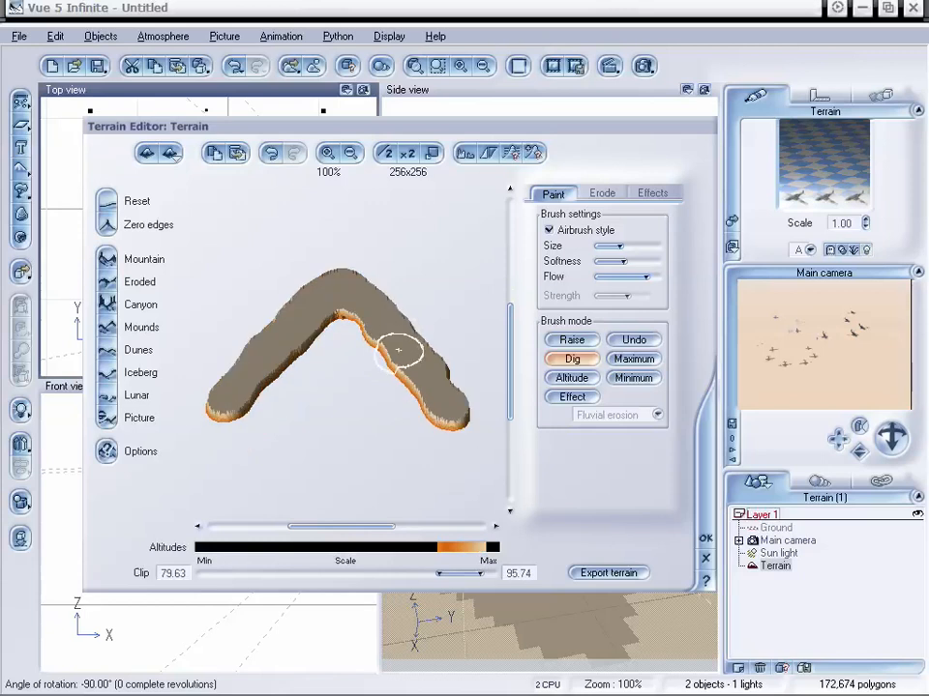
right_click_drag(394, 325, 431, 352)
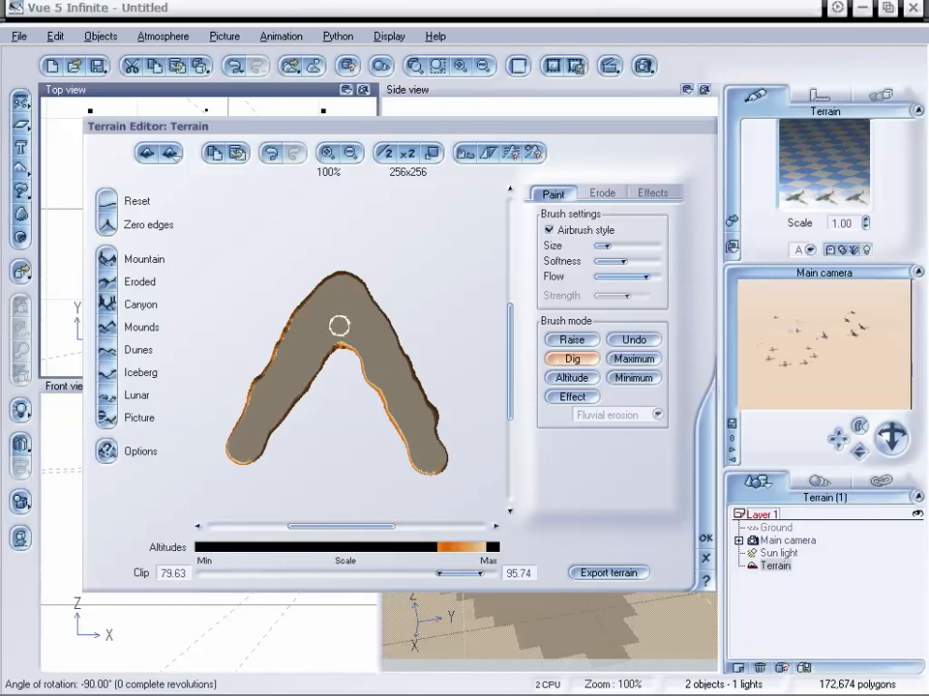
Dig hollows into the V's apex and both arms with a smaller brush, lowering the minimum clip to 62.31
left_click_drag(601, 246, 613, 246)
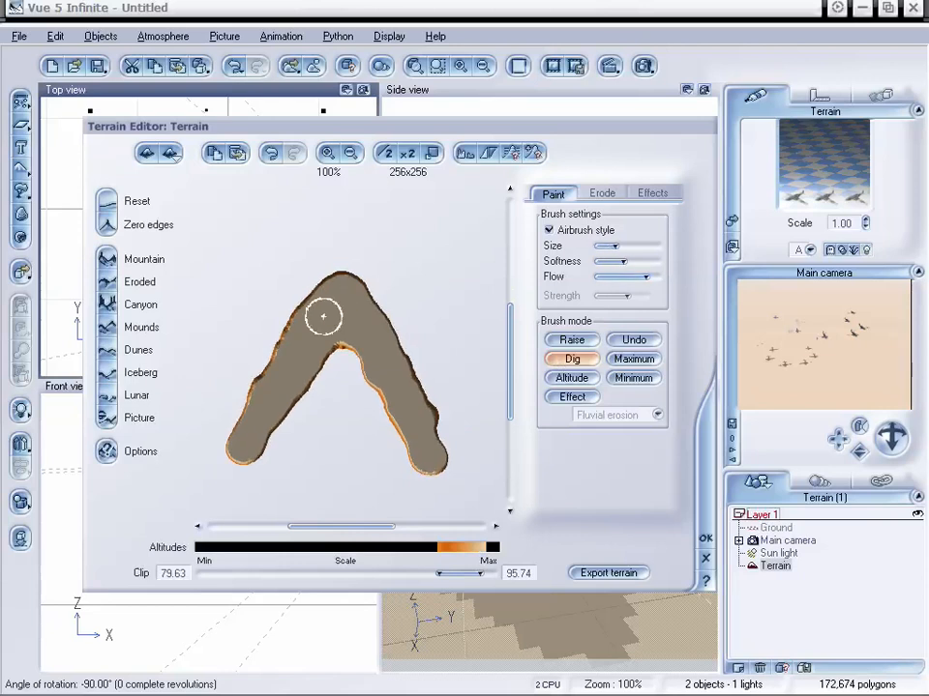
left_click_drag(300, 315, 305, 334)
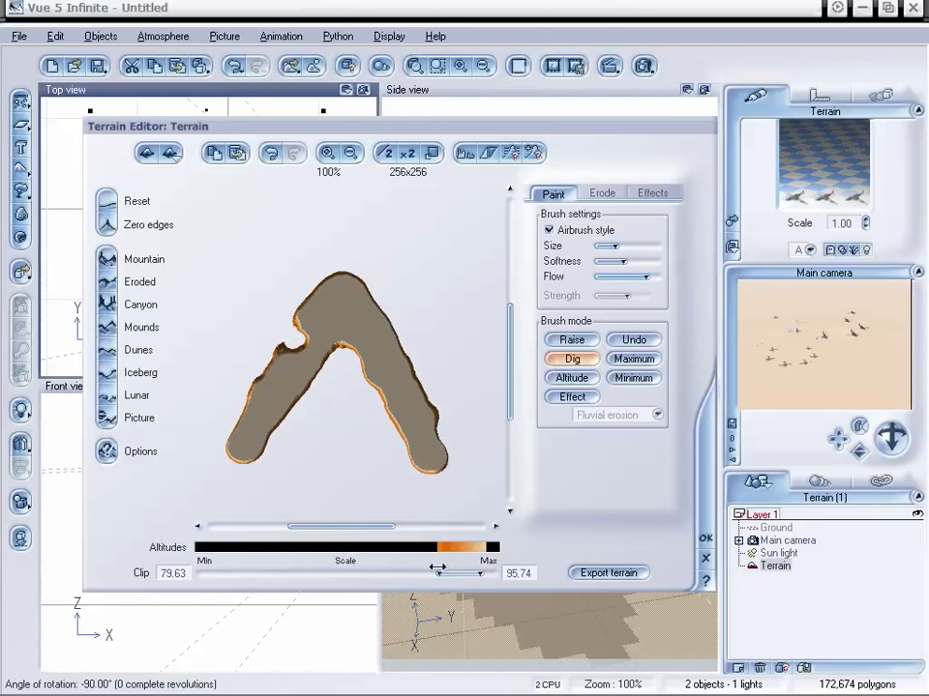
left_click_drag(438, 568, 384, 572)
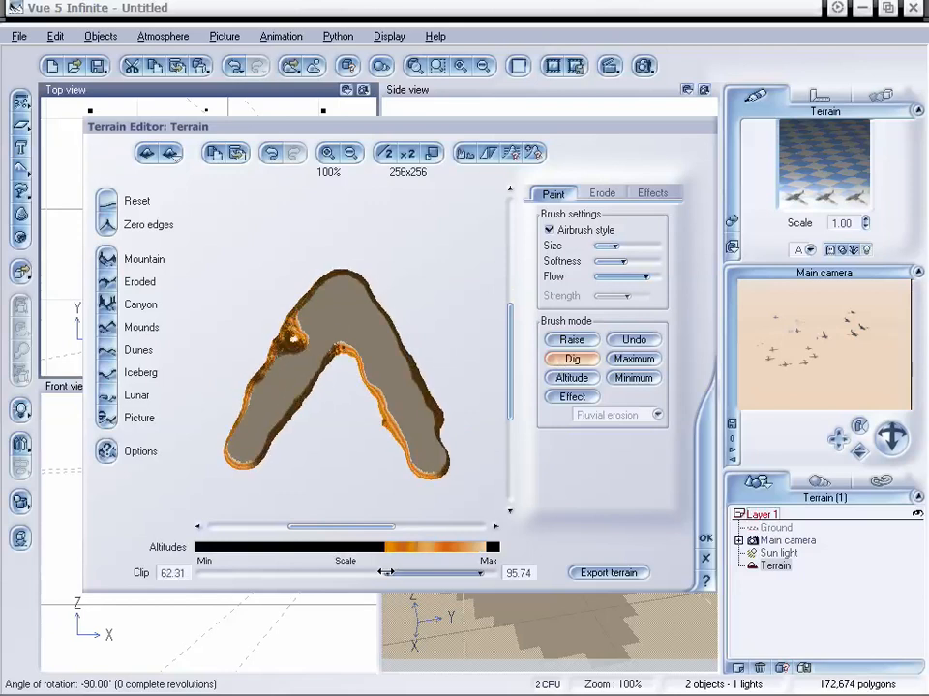
mouse_move(311, 307)
left_mouse_down()
mouse_move(281, 386)
mouse_move(252, 415)
mouse_move(275, 429)
mouse_move(264, 400)
mouse_move(284, 408)
mouse_move(259, 398)
mouse_move(248, 436)
left_mouse_up()
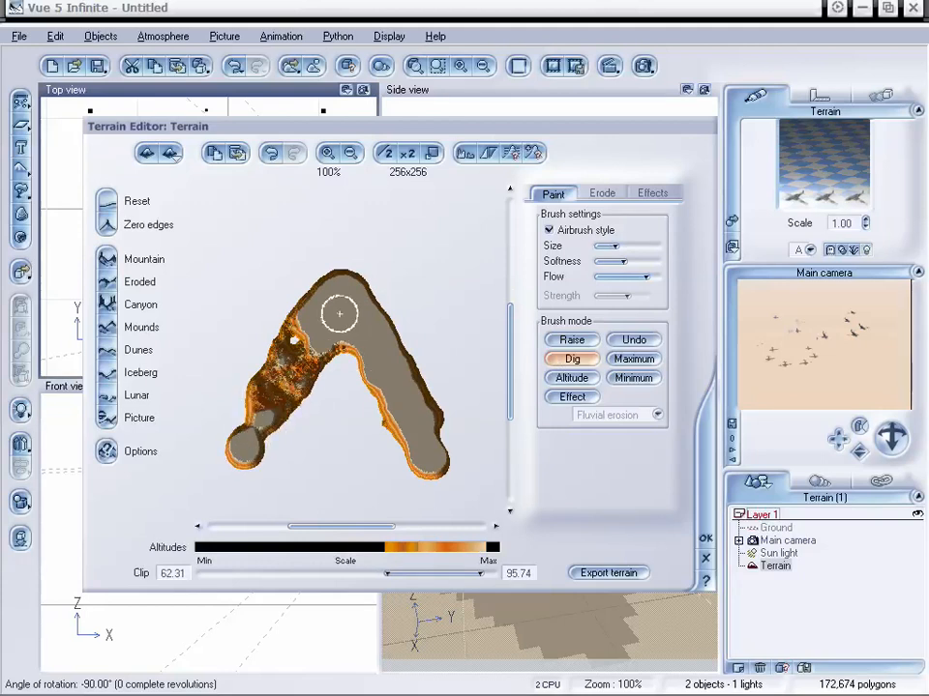
left_click_drag(339, 313, 337, 301)
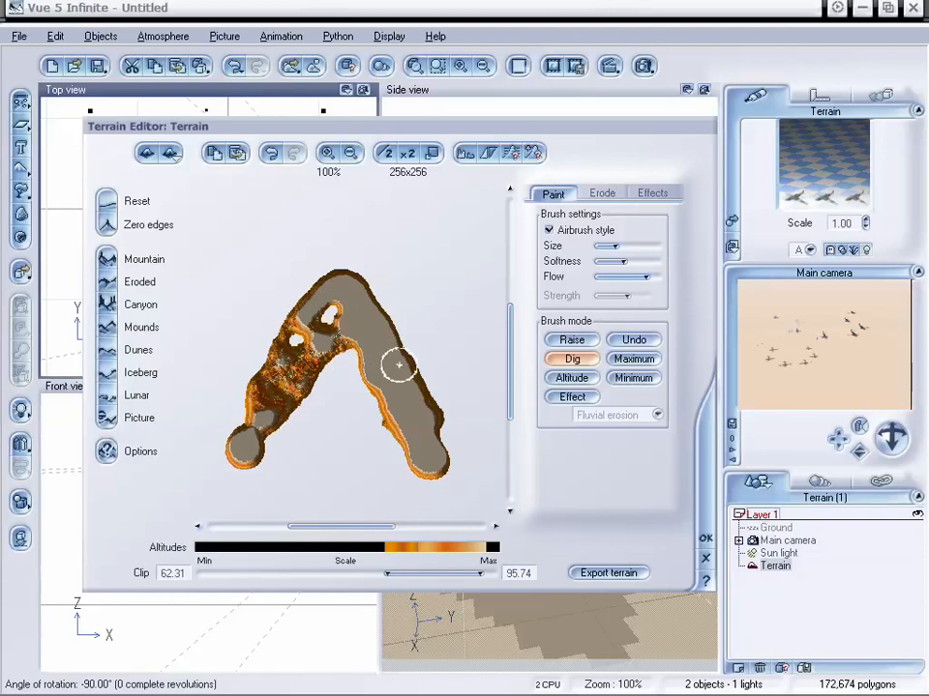
mouse_move(399, 364)
left_mouse_down()
mouse_move(379, 349)
mouse_move(427, 454)
left_mouse_up()
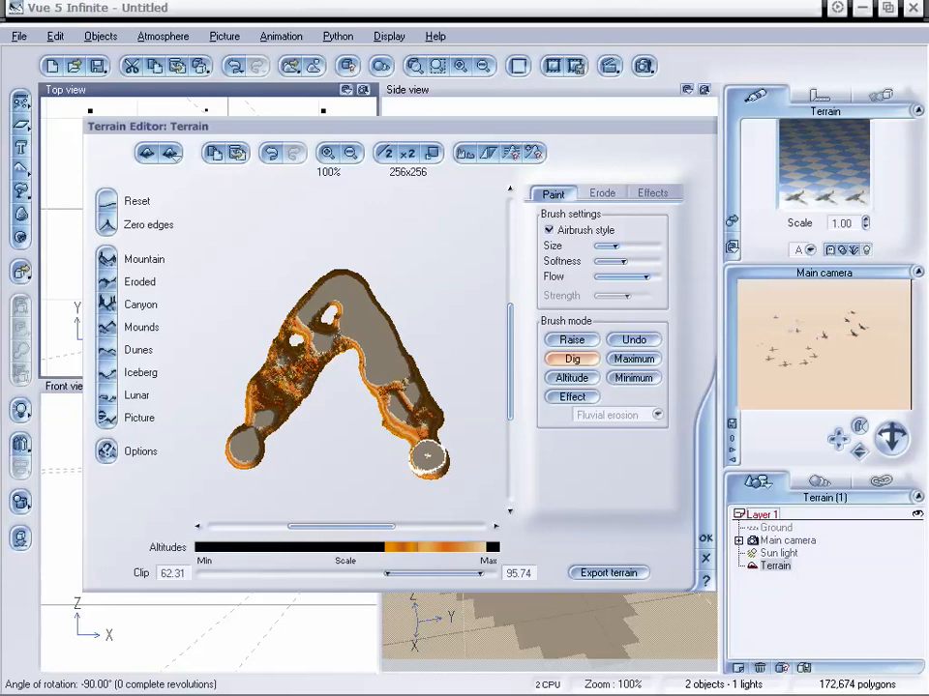
Raise additional lobes outward from both arms of the V and down between them with a larger, harder, high-flow brush
mouse_move(426, 455)
right_mouse_down()
mouse_move(383, 383)
mouse_move(466, 374)
mouse_move(372, 389)
mouse_move(431, 374)
mouse_move(394, 424)
mouse_move(369, 390)
mouse_move(391, 385)
right_mouse_up()
left_click(571, 340)
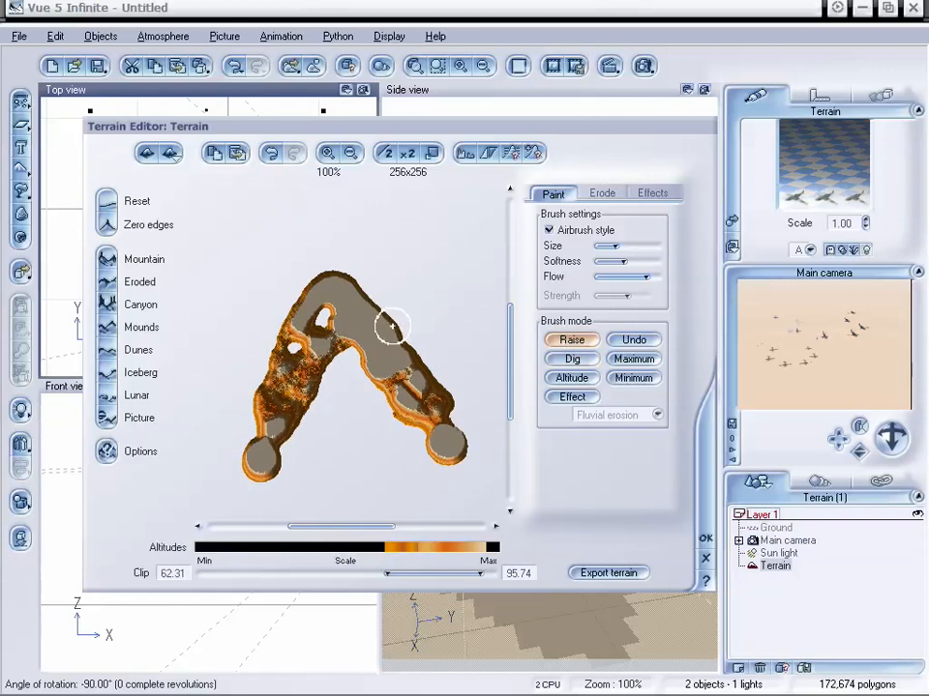
left_click_drag(392, 327, 416, 314)
left_click_drag(618, 264, 658, 249)
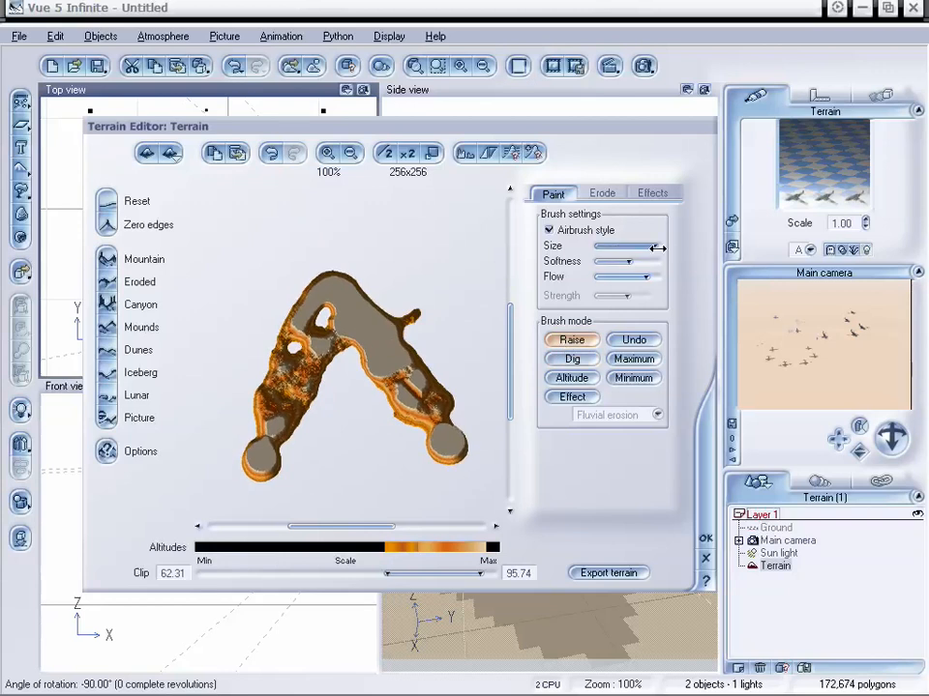
left_click_drag(603, 262, 591, 264)
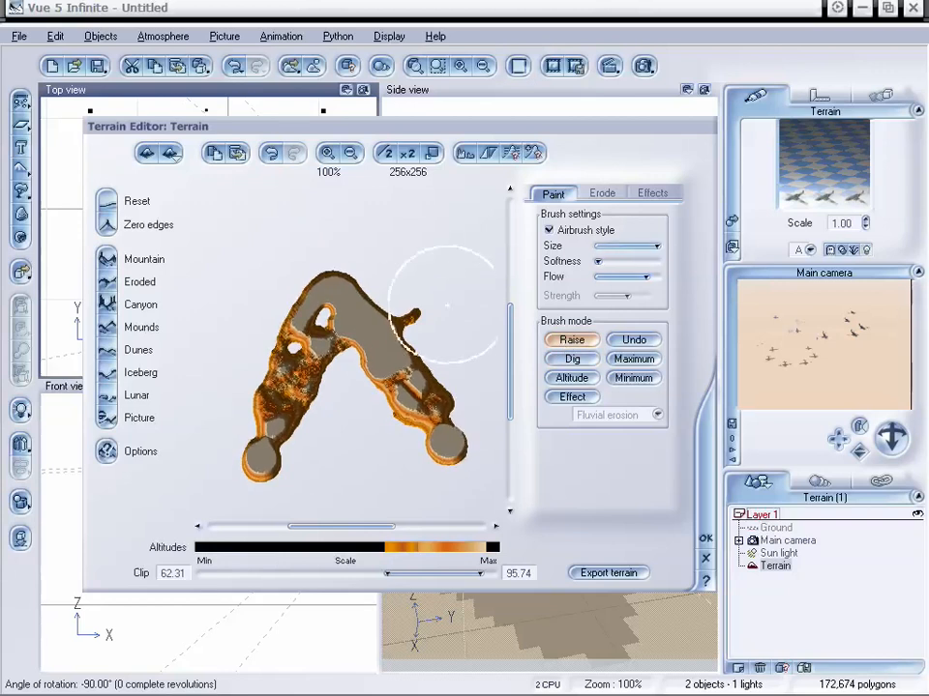
mouse_move(648, 250)
left_mouse_down()
mouse_move(623, 252)
mouse_move(614, 279)
mouse_move(656, 279)
left_mouse_up()
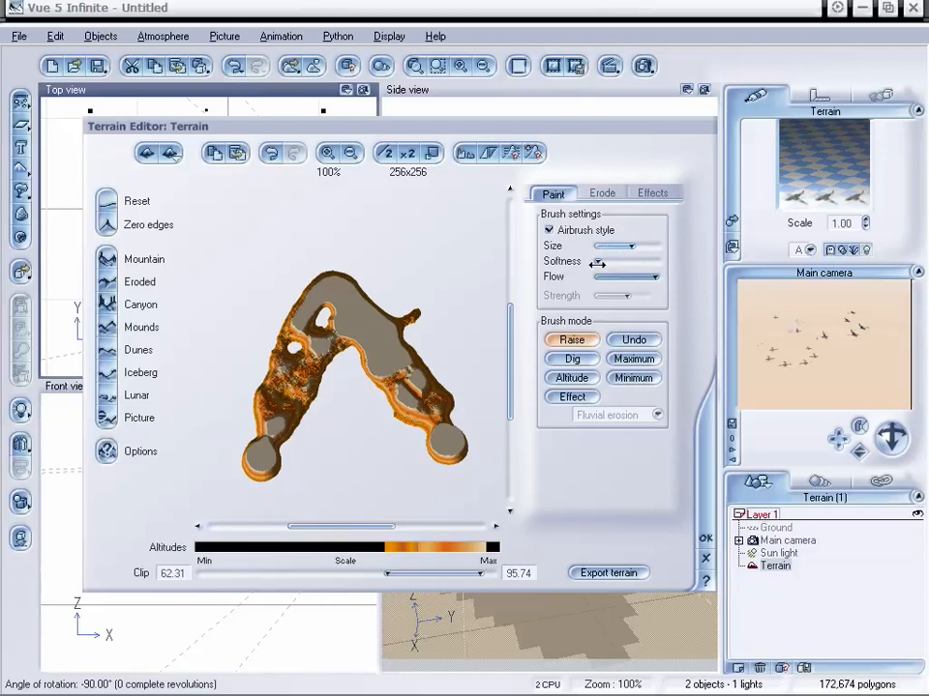
mouse_move(399, 311)
left_mouse_down()
mouse_move(440, 247)
mouse_move(436, 259)
mouse_move(421, 228)
left_mouse_up()
mouse_move(266, 329)
left_mouse_down()
mouse_move(244, 331)
mouse_move(228, 285)
left_mouse_up()
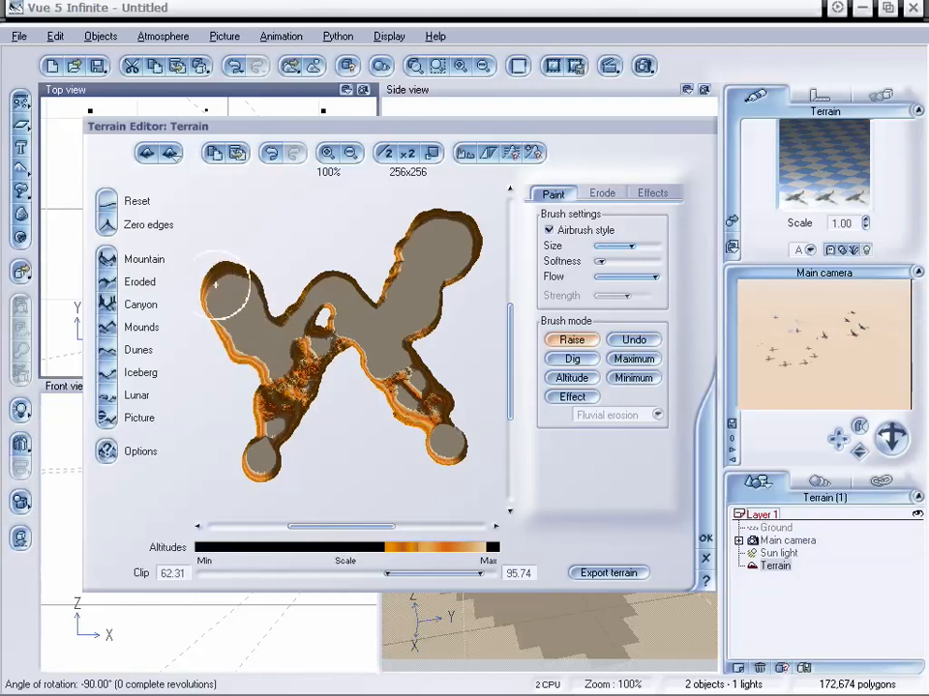
left_click_drag(375, 395, 357, 452)
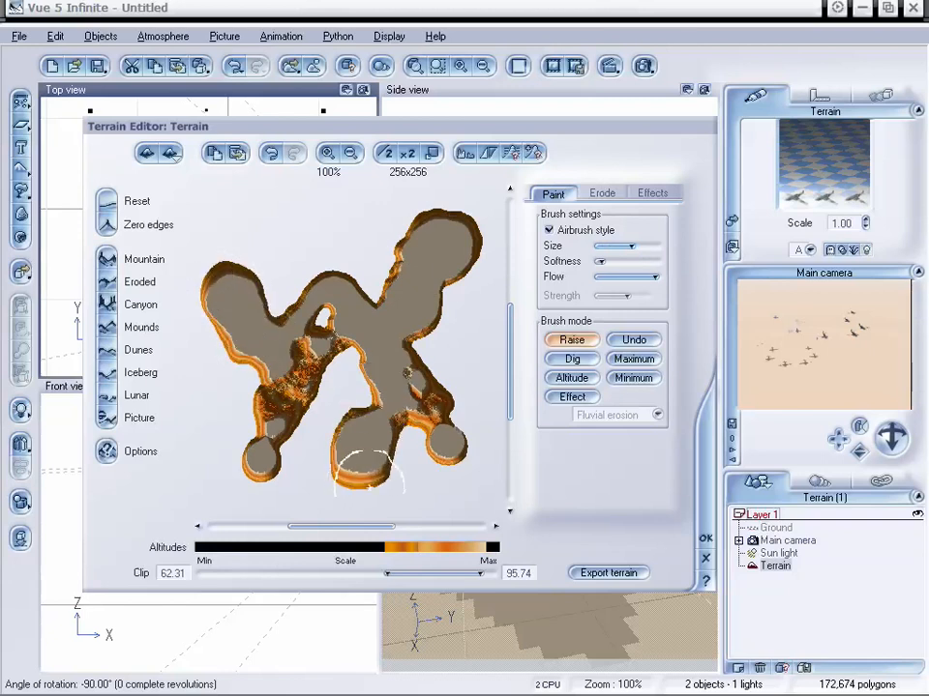
Accept the reshaped terrain, then repopulate it with P51D aircraft and reposition the main camera around the formation
left_click(706, 539)
double_click(822, 158)
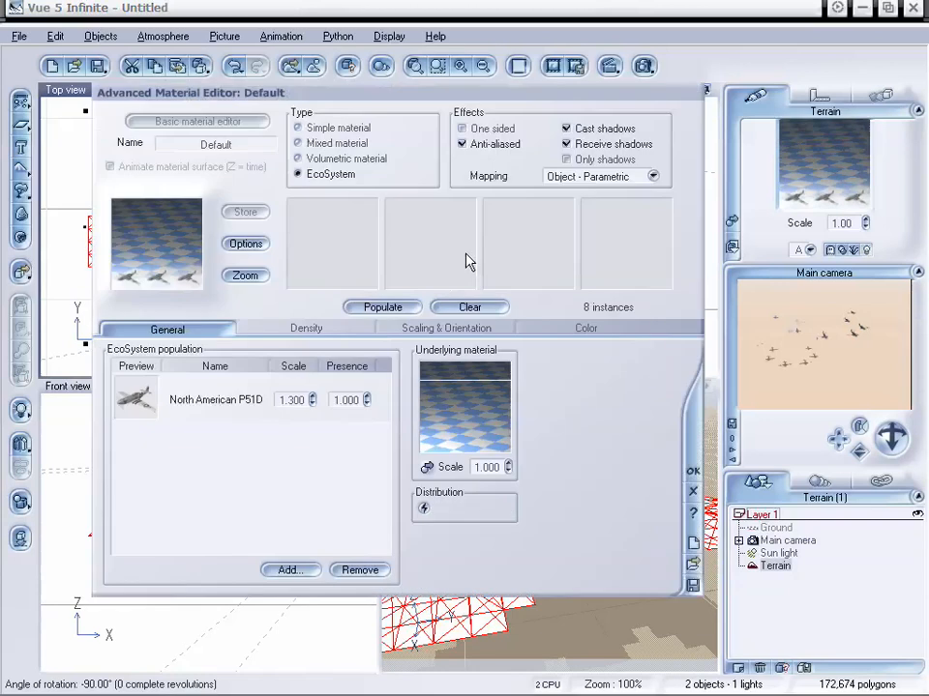
left_click(404, 308)
left_click(692, 472)
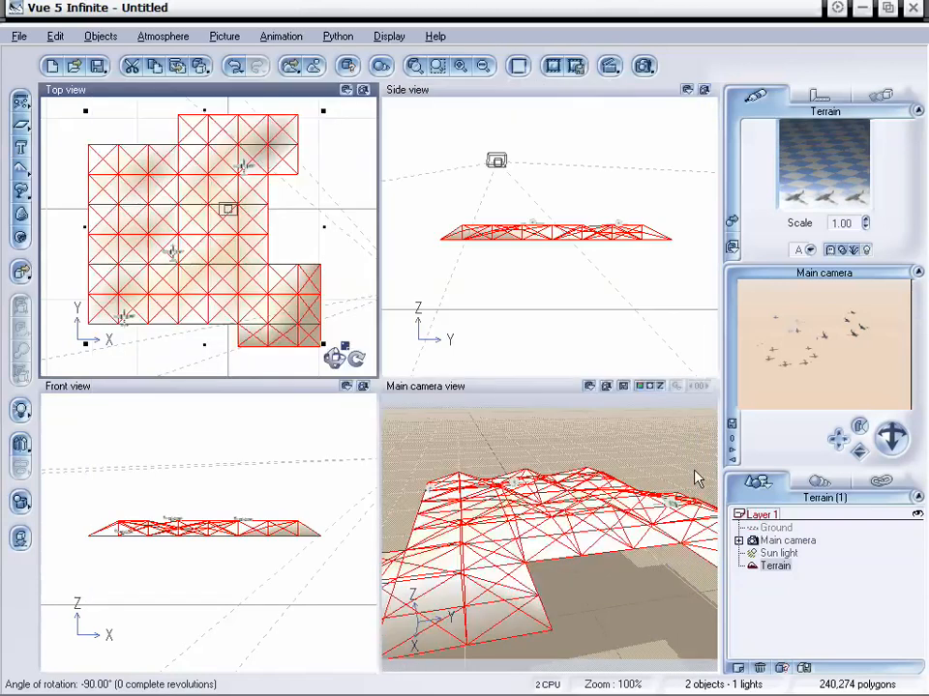
left_click_drag(890, 436, 889, 453)
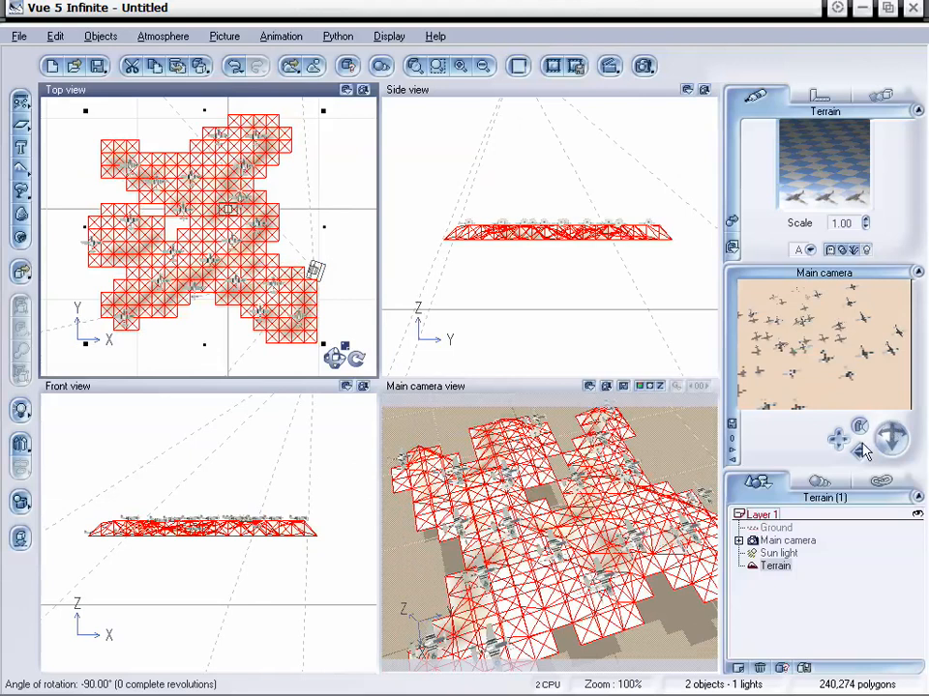
left_click_drag(861, 450, 857, 415)
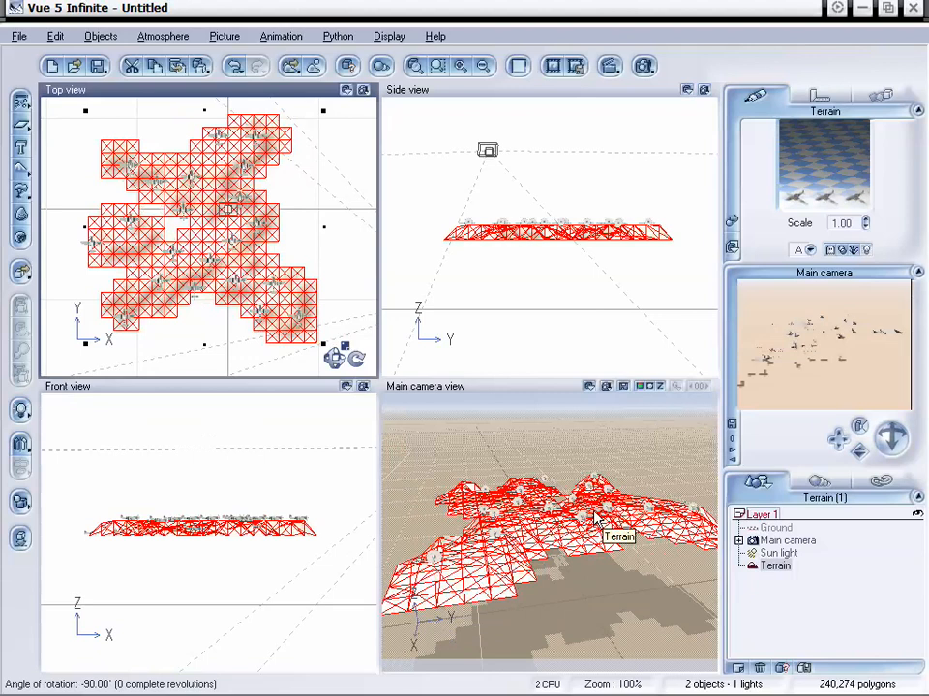
Delete the terrain and add a small cylinder flattened into a thin disc, placed beside the scene origin
left_click(557, 508)
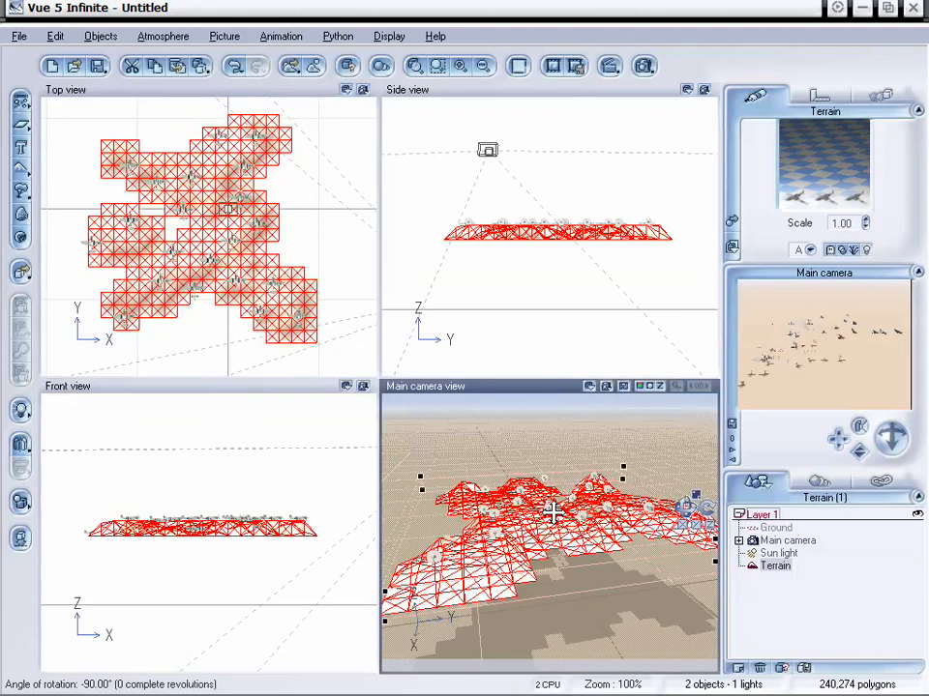
key("Delete")
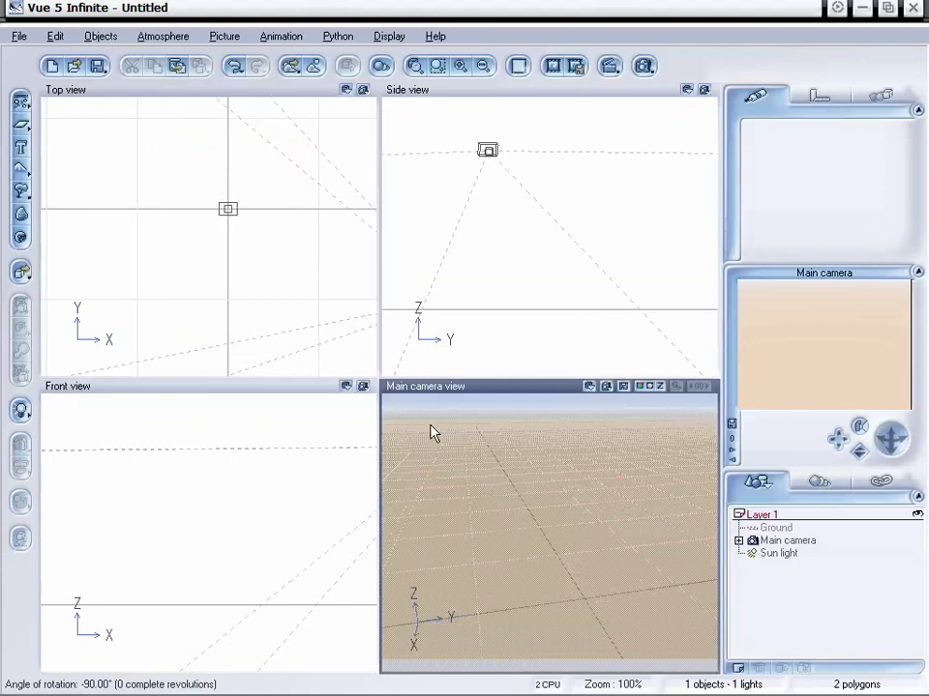
left_click_drag(21, 126, 60, 135)
left_click_drag(205, 234, 198, 192)
left_click_drag(210, 535, 175, 525)
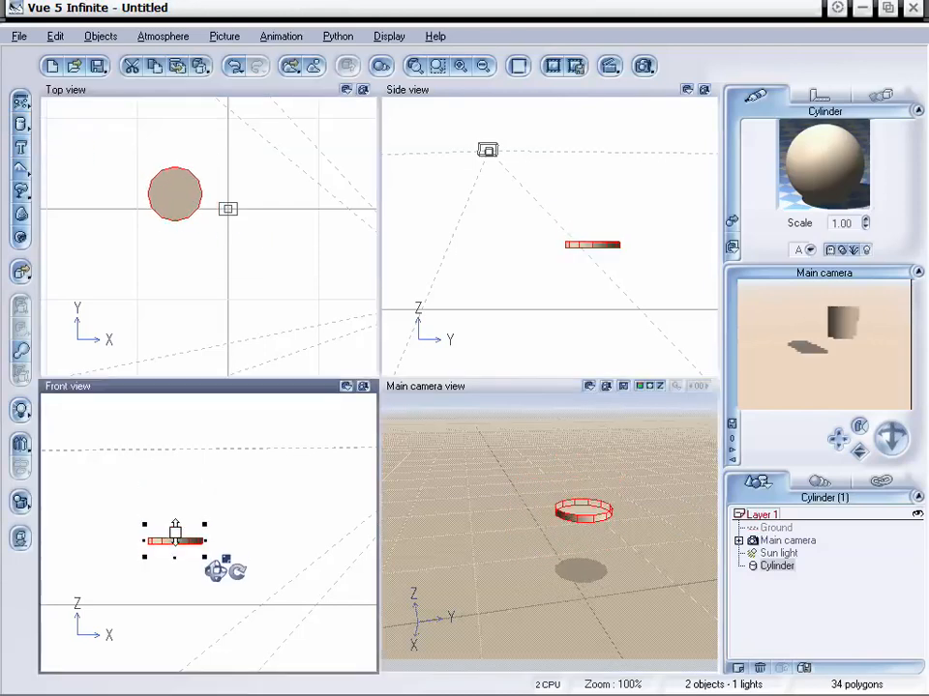
left_click_drag(182, 199, 161, 243)
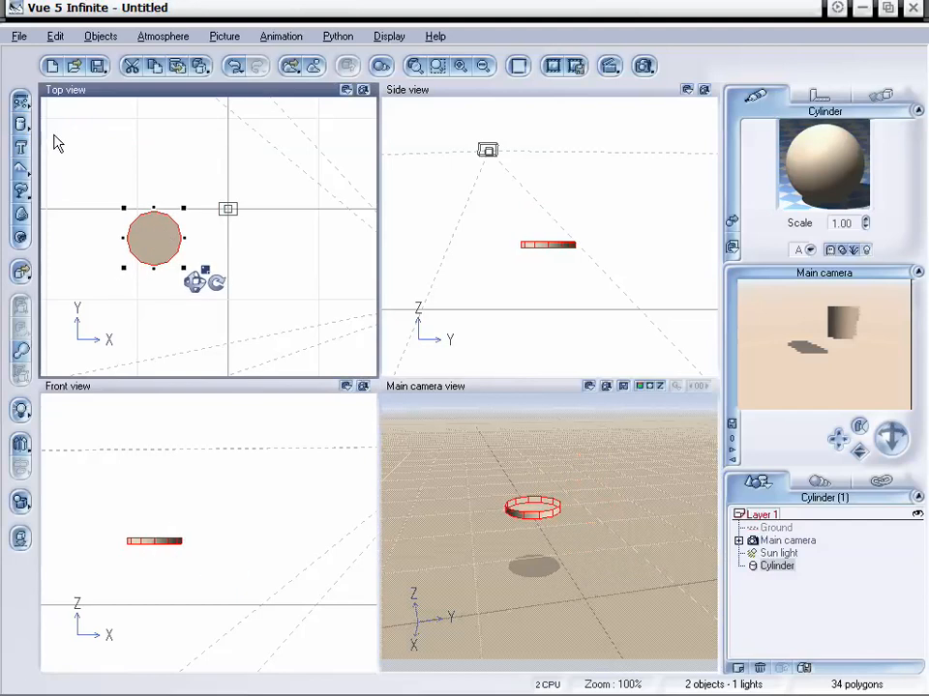
Add a cube and reshape it into a long, narrow, thin bar extending along X from the disc
left_click_drag(21, 124, 87, 128)
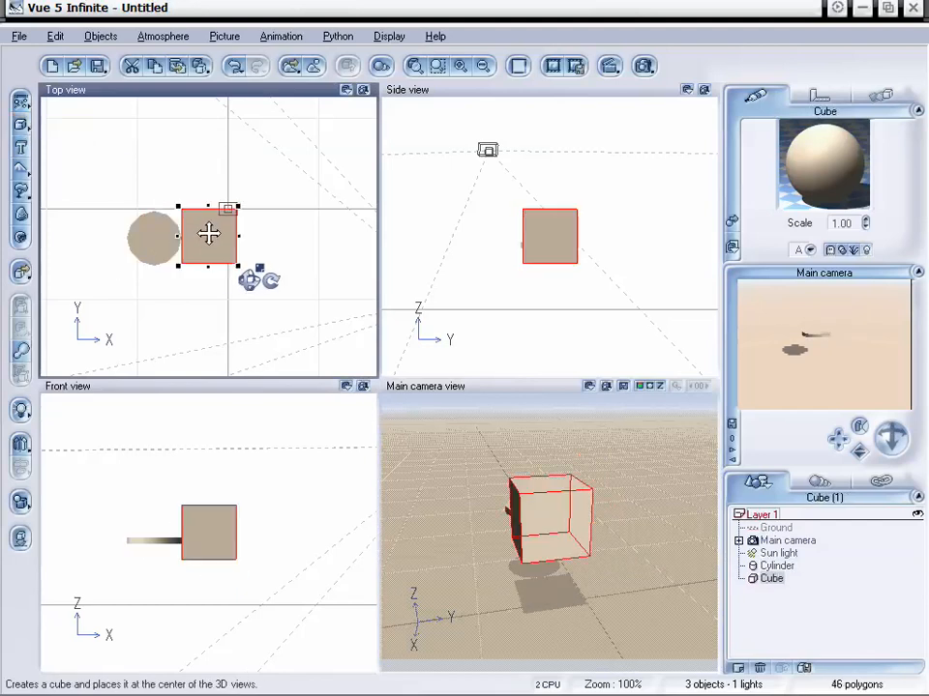
left_click_drag(207, 205, 306, 237)
left_click(239, 559)
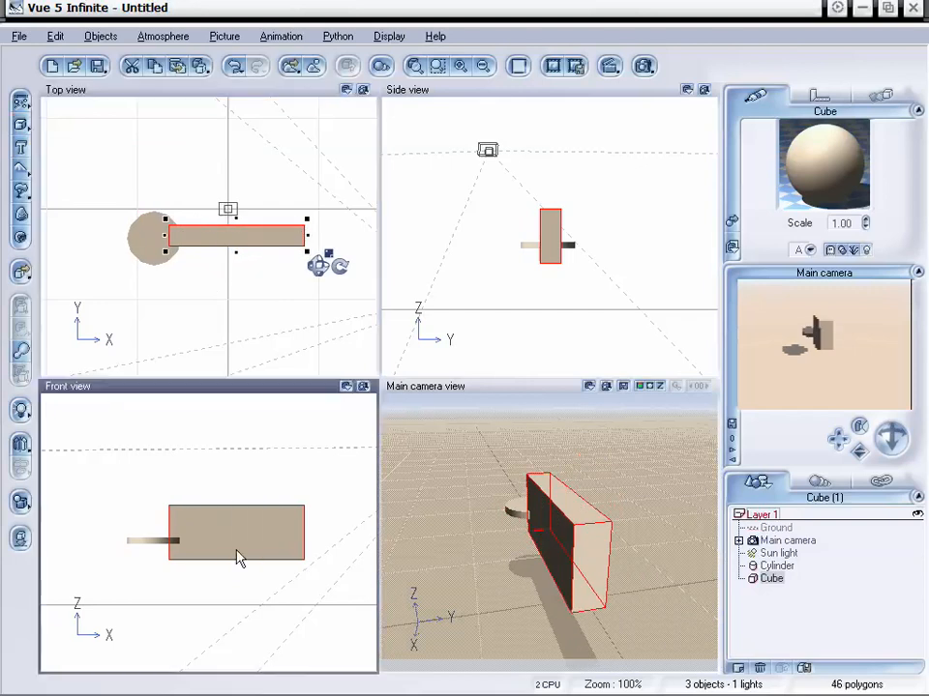
left_click_drag(236, 504, 235, 544)
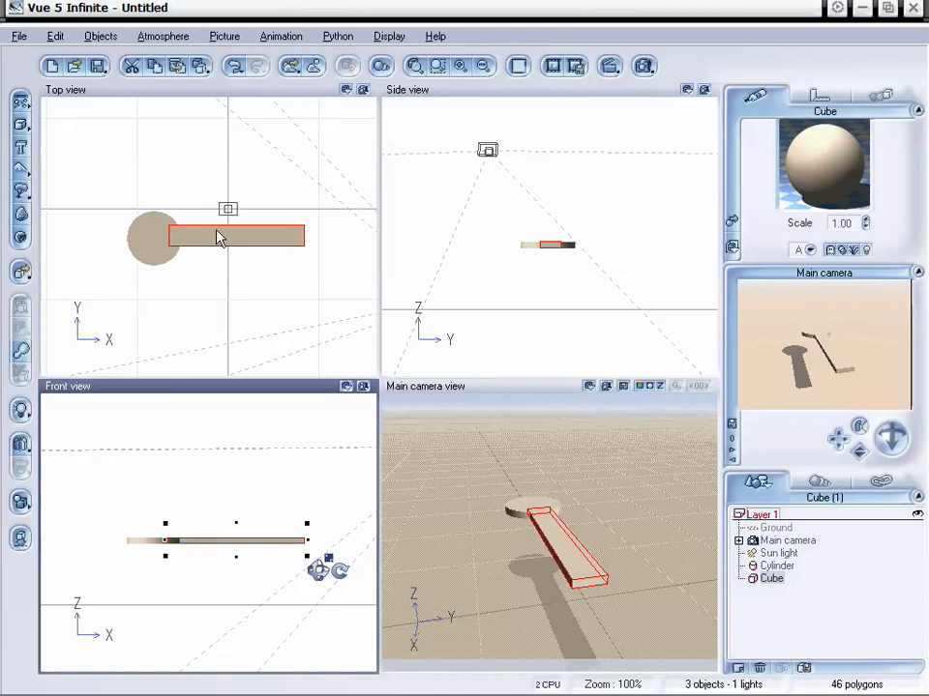
right_click_drag(263, 291, 211, 296)
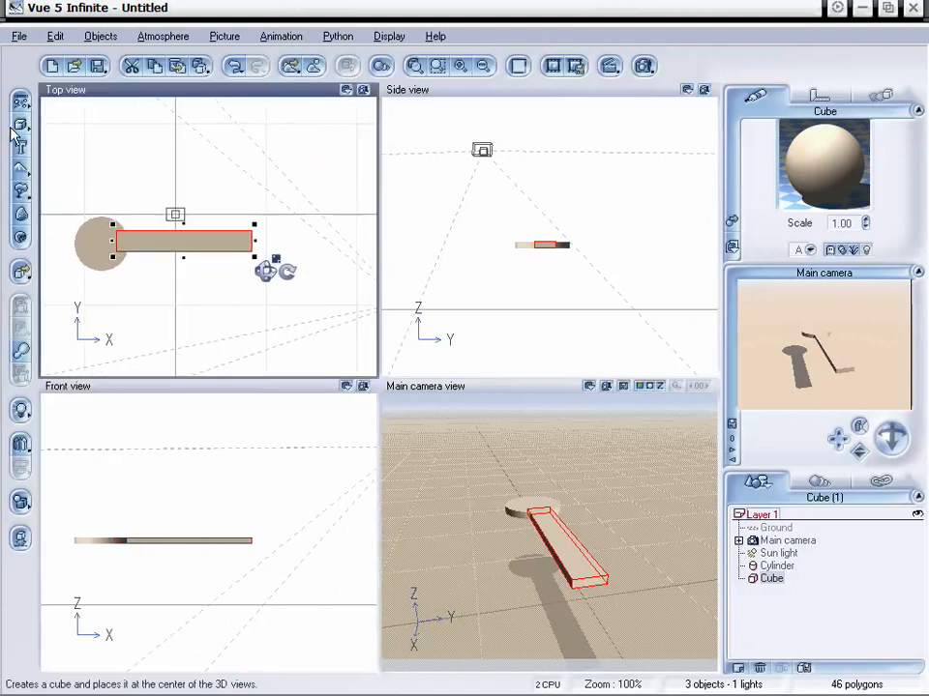
left_click_drag(17, 128, 46, 128)
left_click(40, 130)
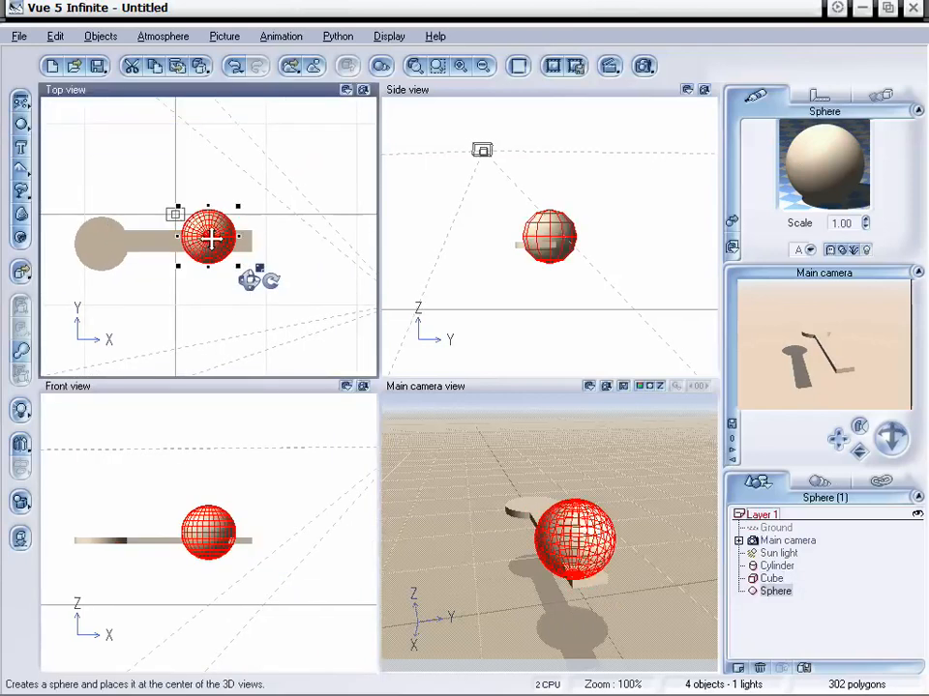
left_click_drag(209, 236, 363, 162)
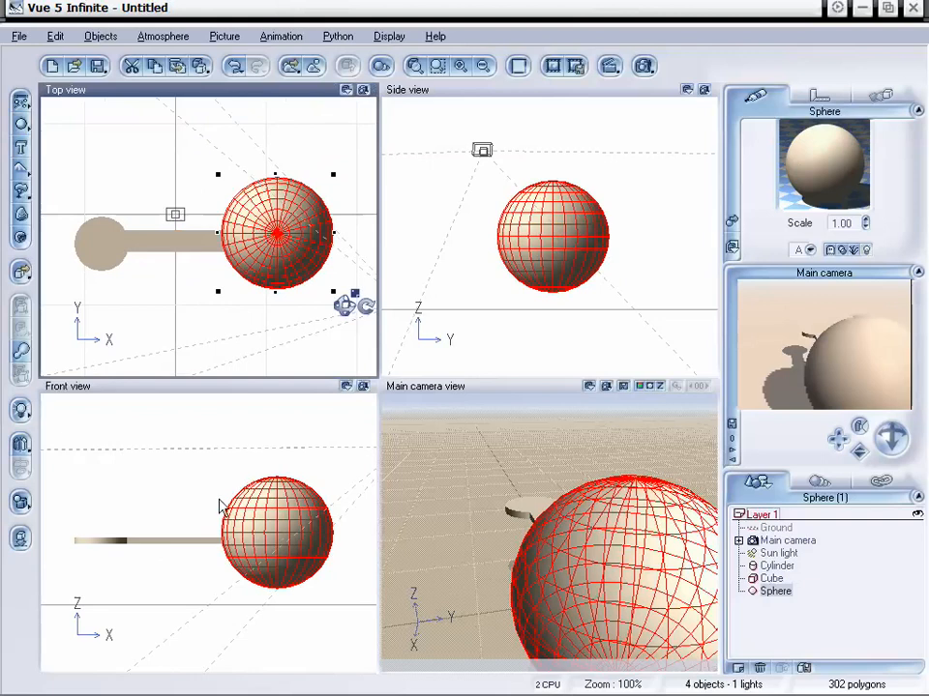
left_click(264, 487)
key("Delete")
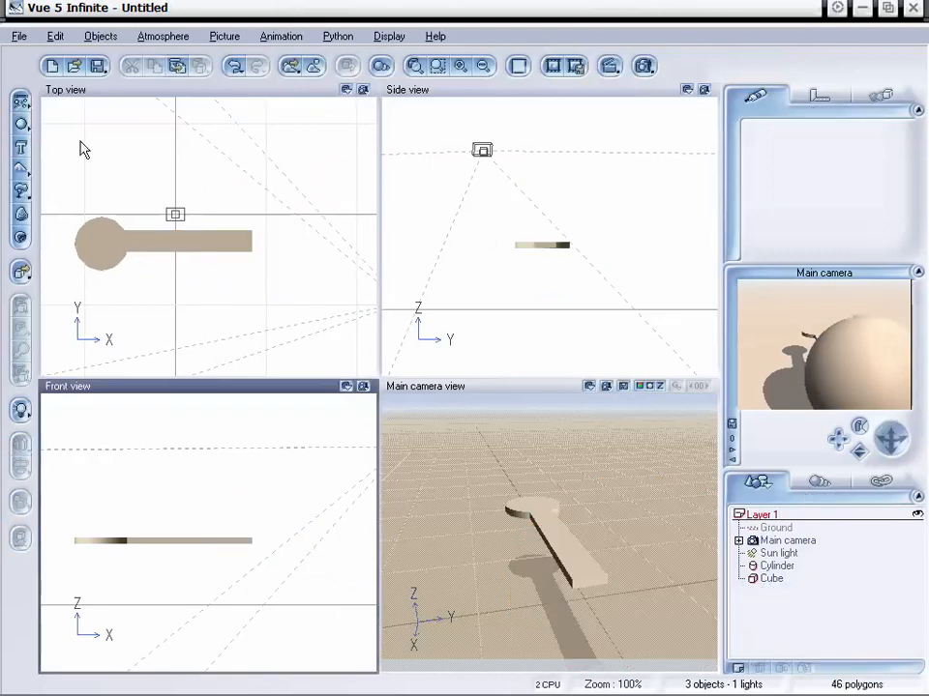
Add a large cylinder at the bar's free end and flatten it into a thin disc level with the bar
left_click_drag(21, 123, 71, 134)
left_click_drag(207, 237, 395, 127)
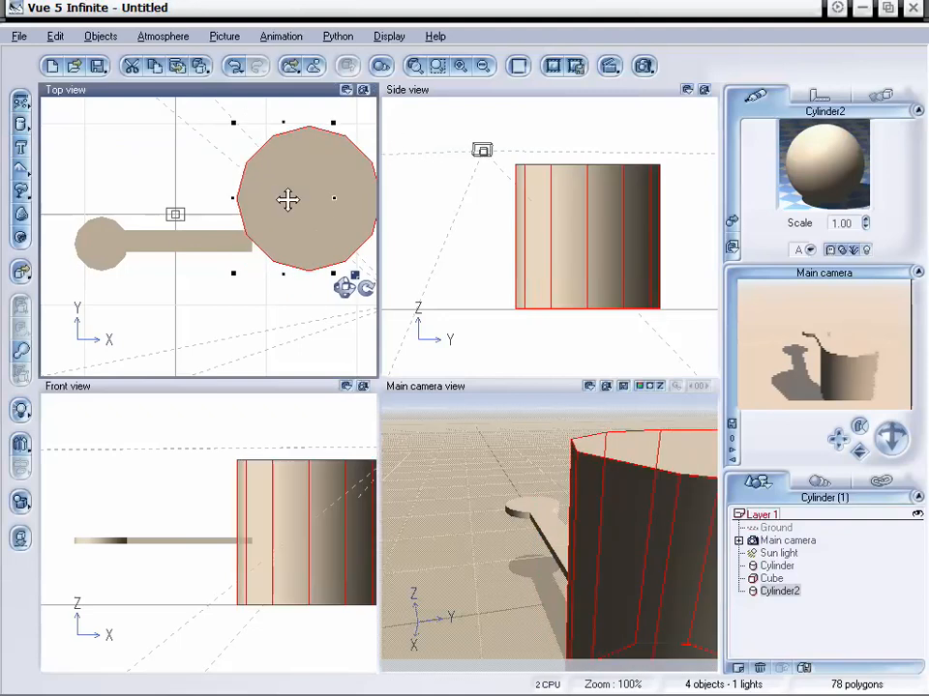
left_click_drag(287, 200, 275, 236)
left_click(295, 461)
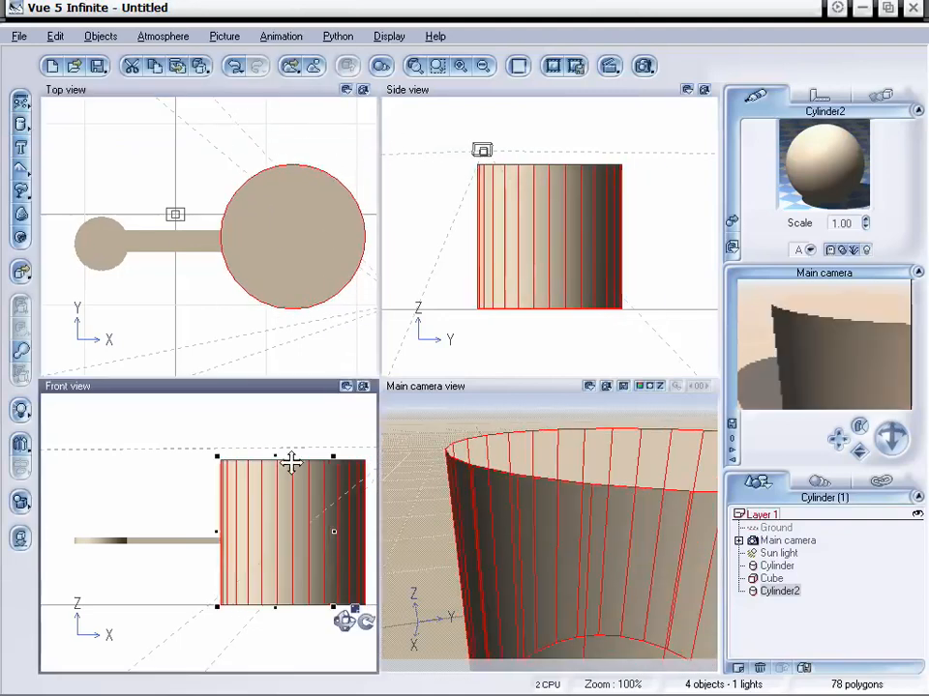
left_click_drag(277, 458, 272, 536)
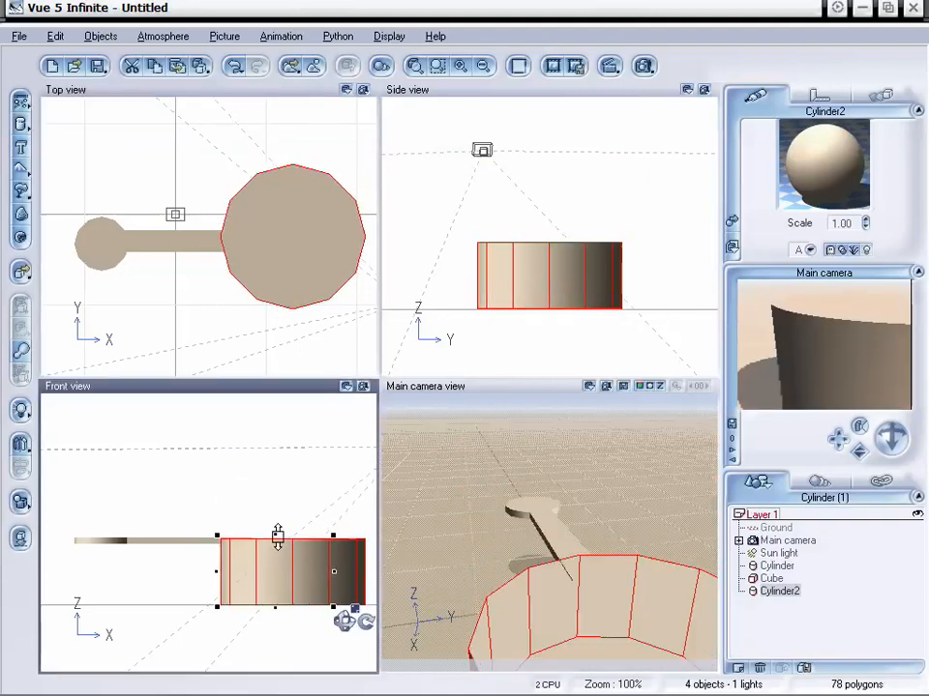
left_click_drag(275, 607, 280, 550)
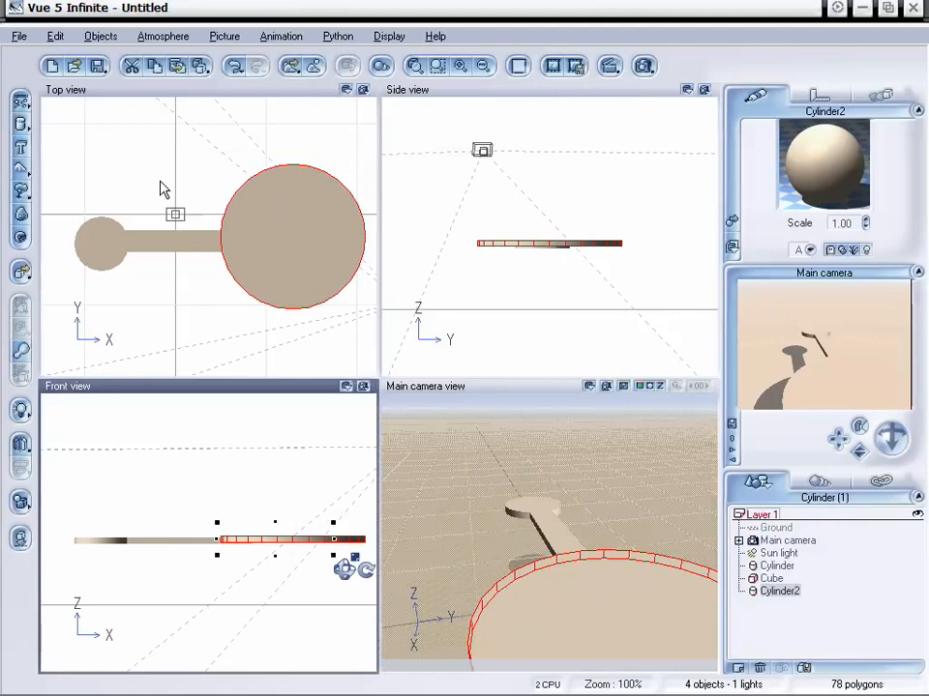
Add two small cylinders on opposite sides of the bar and flatten both to the thickness of the other shapes
left_click(20, 123)
left_click_drag(220, 231, 144, 258)
left_click(20, 124)
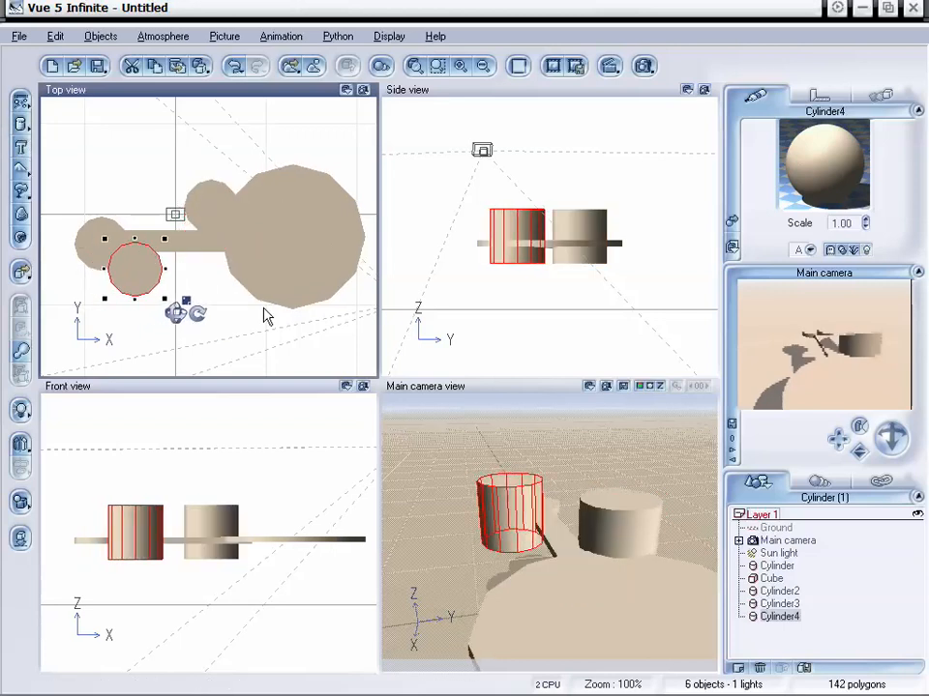
left_click(136, 505)
left_click_drag(132, 504, 131, 545)
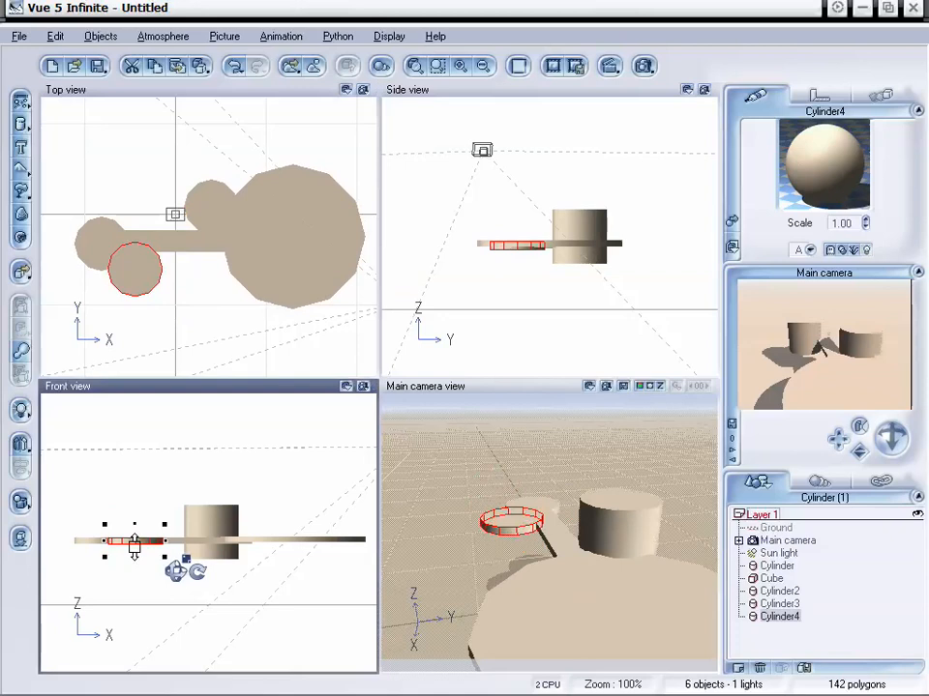
left_click(228, 524)
left_click_drag(210, 508, 211, 569)
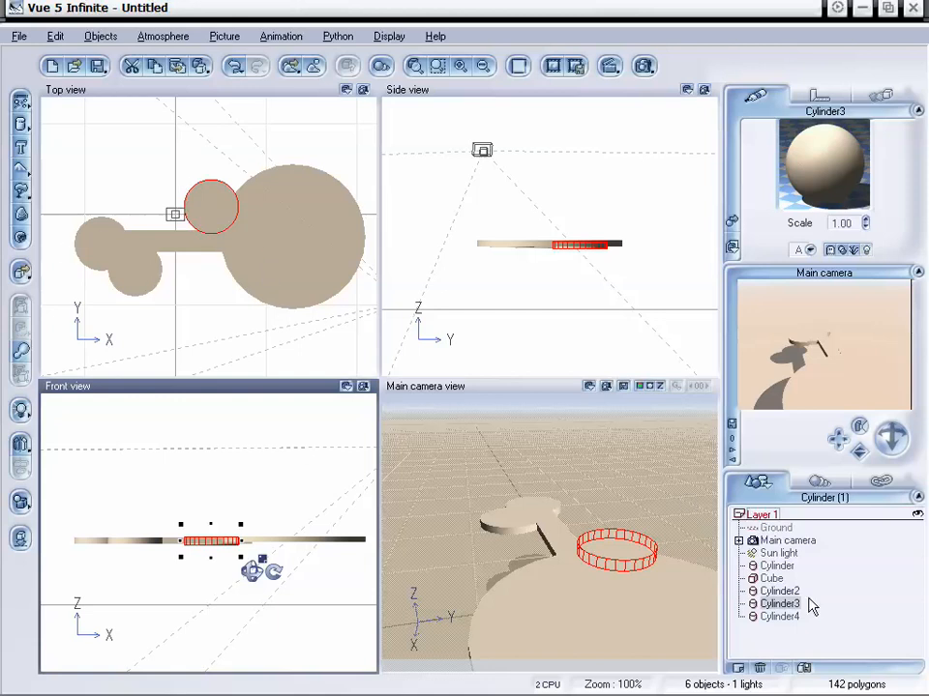
Group the four cylinders and the cube into one object
left_click(779, 616)
left_click(776, 590, "shift")
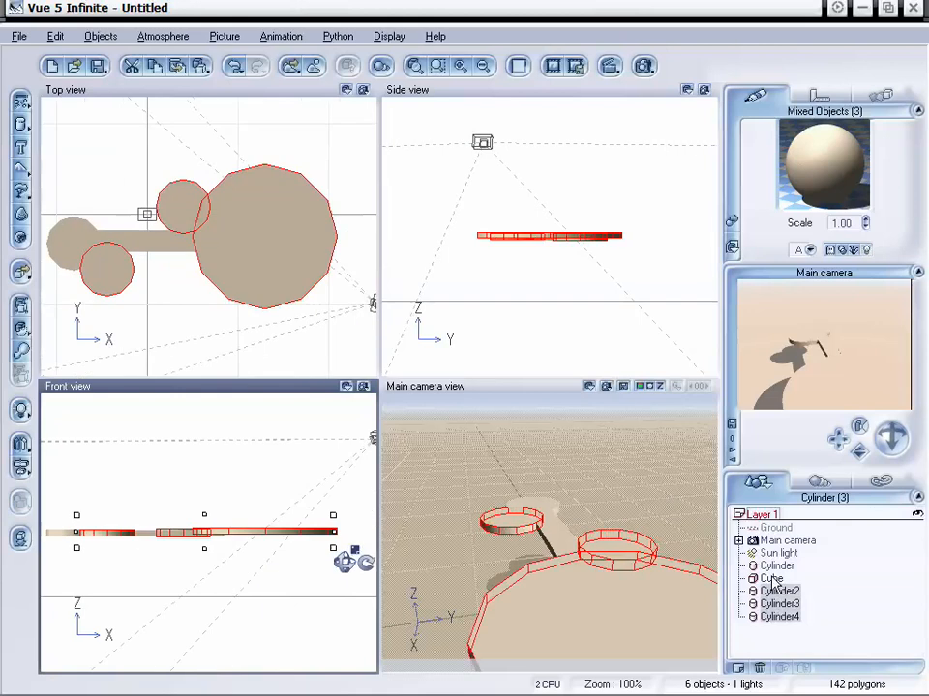
left_click(776, 565, "shift")
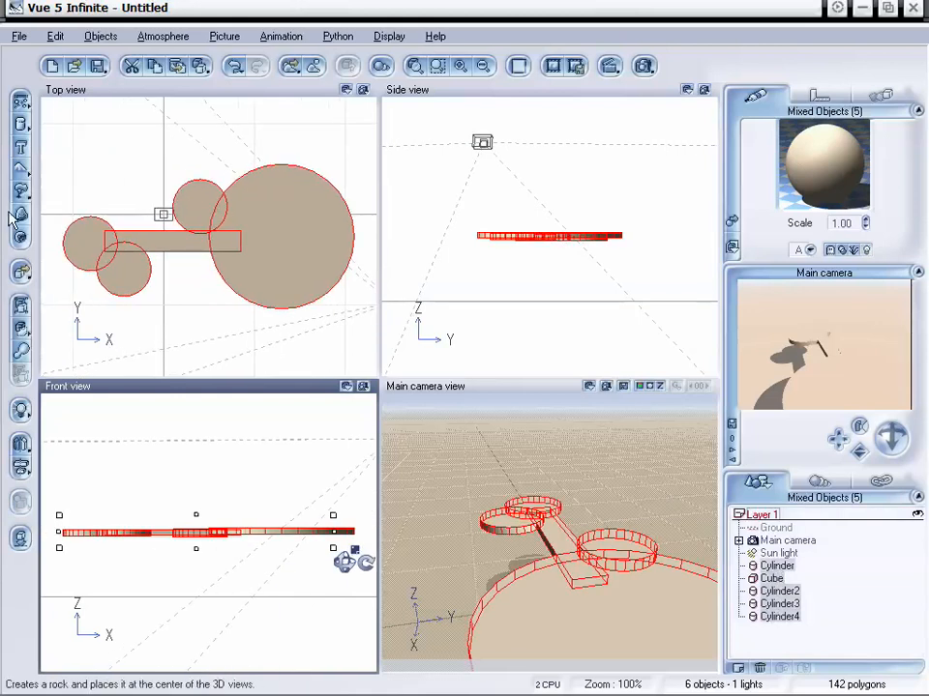
left_click(24, 308)
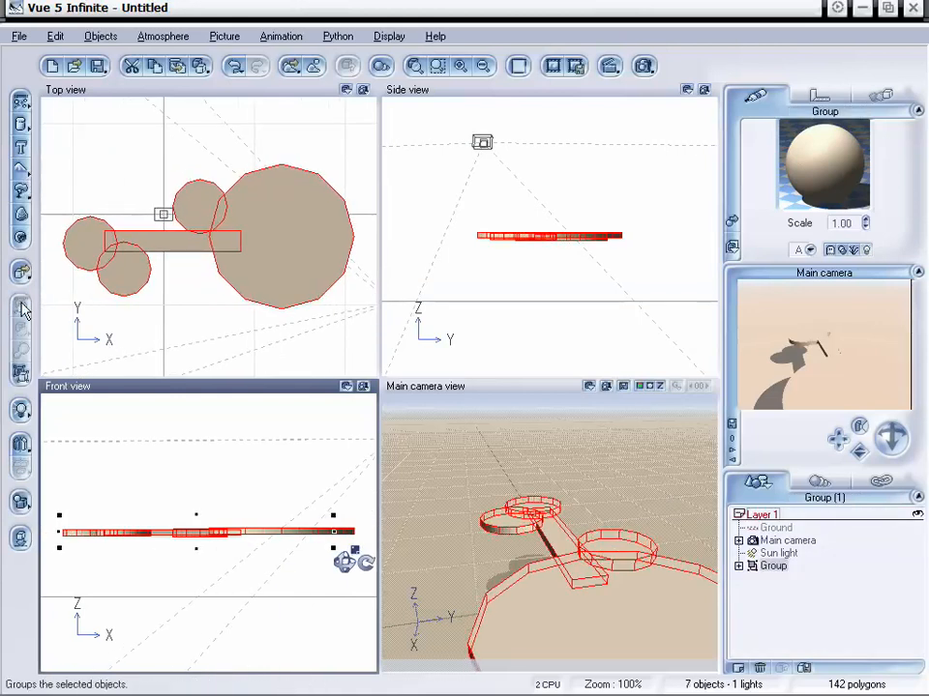
Change the group's material type to EcoSystem and add the Umbrella Acacia plant to its population
double_click(827, 164)
left_click(298, 174)
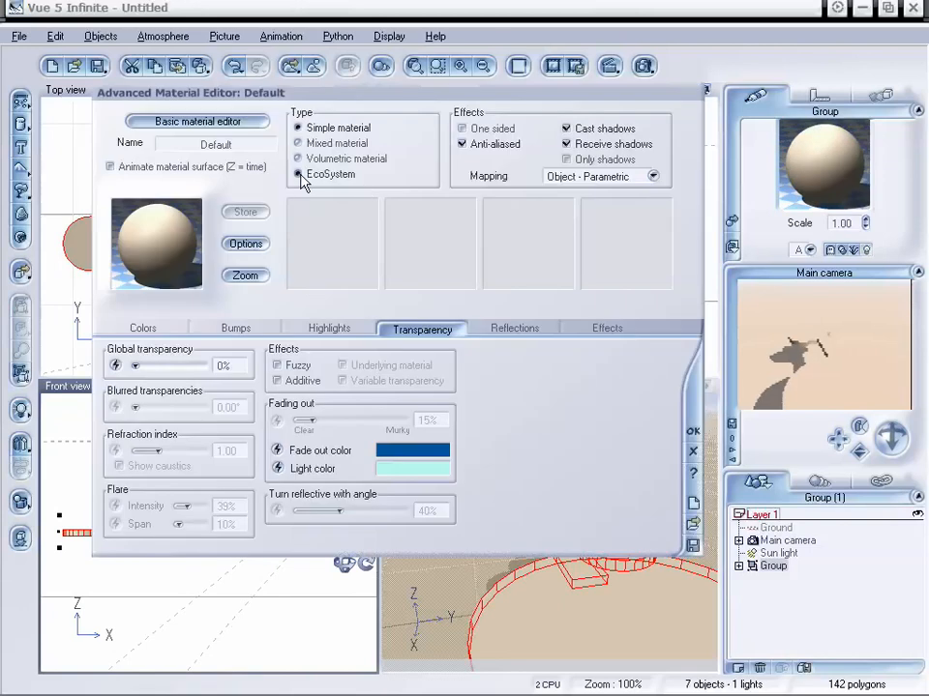
left_click(283, 571)
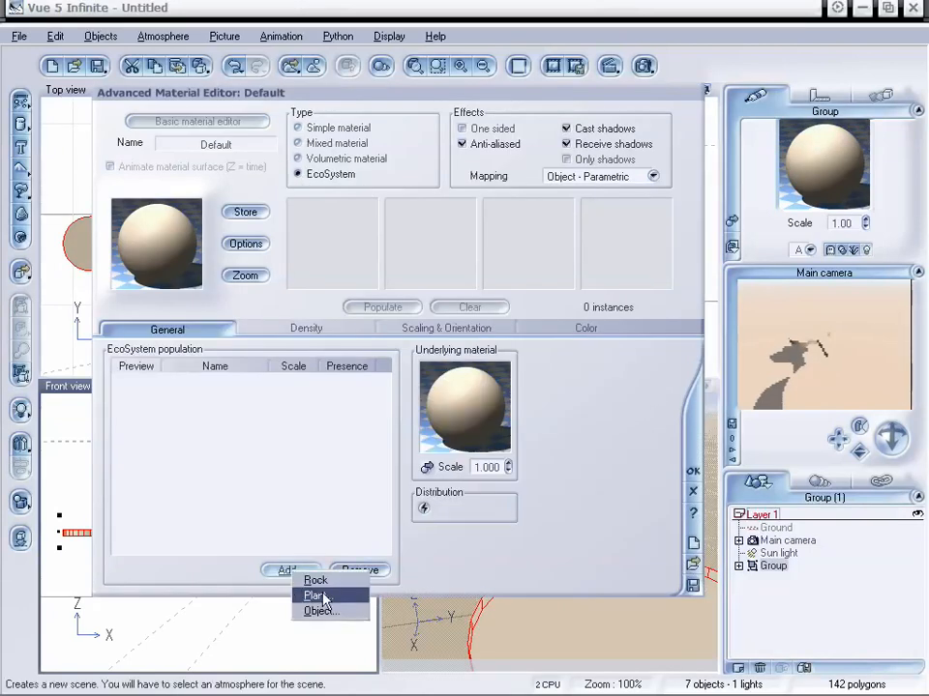
left_click(323, 598)
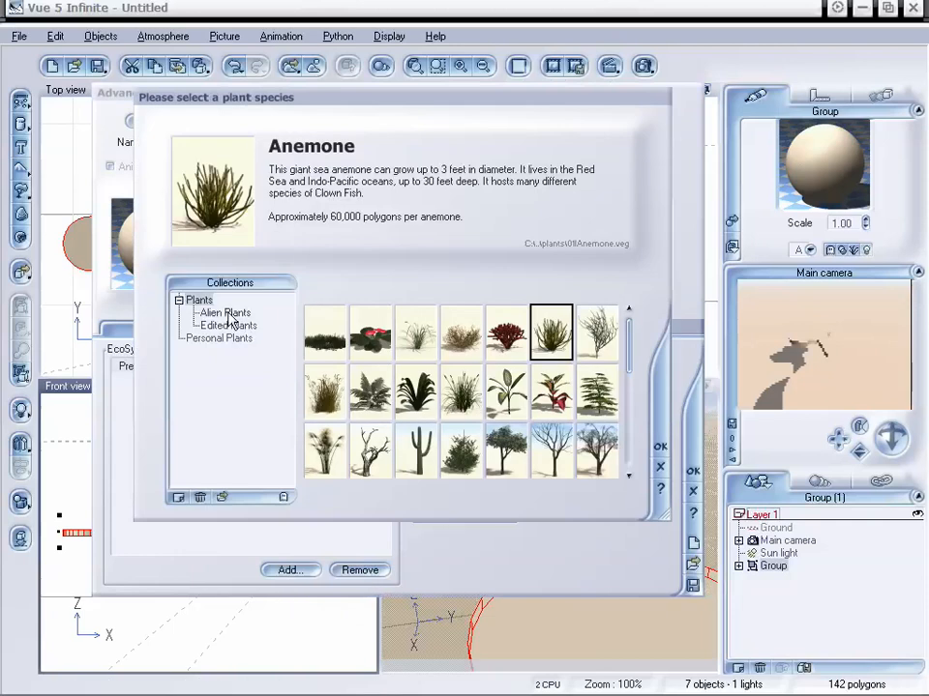
left_click(199, 300)
left_click_drag(627, 361, 629, 402)
left_click(595, 390)
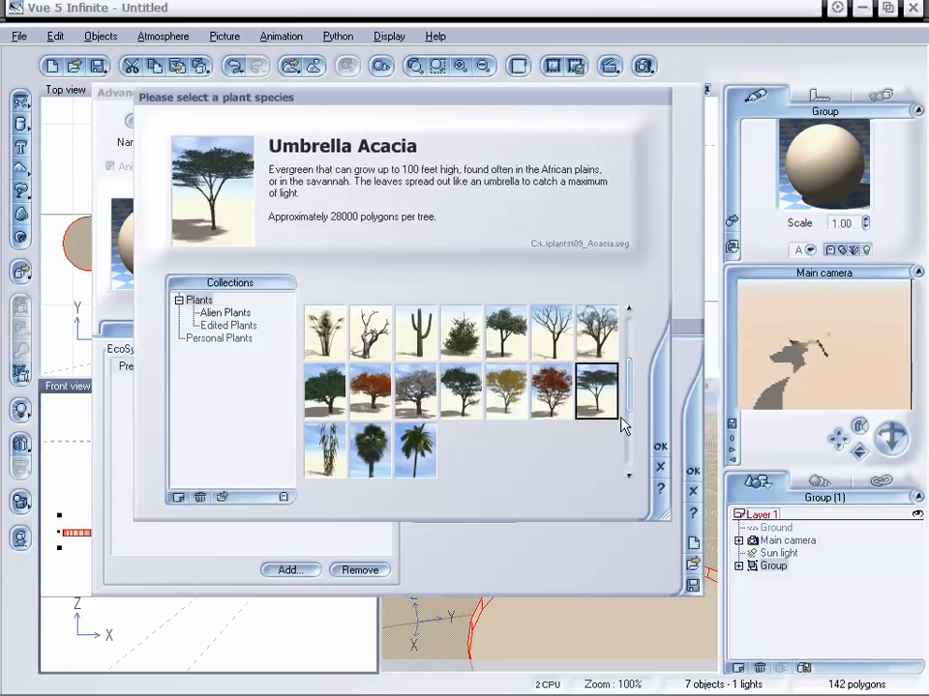
left_click(660, 452)
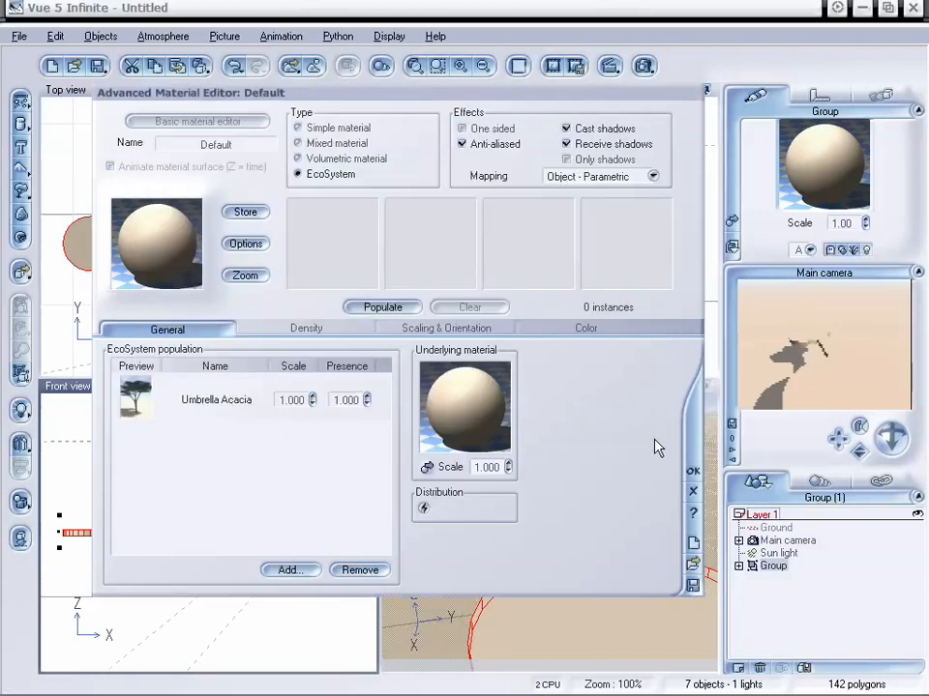
Populate the group with trees, set the Umbrella Acacia scale to 0.300, repopulate and accept the material
left_click(395, 307)
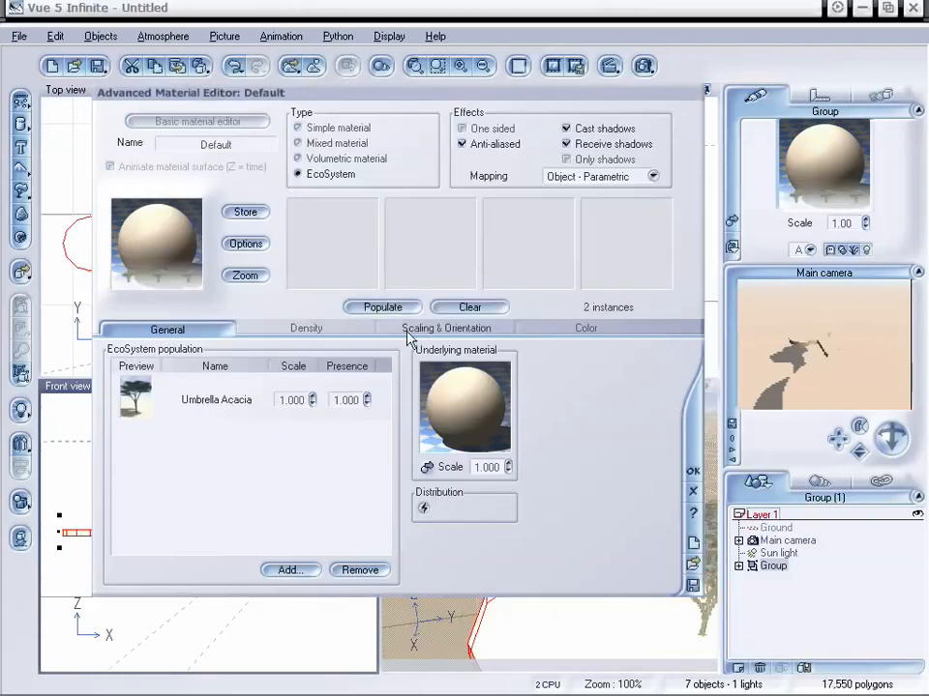
left_click_drag(348, 100, 536, 114)
left_click_drag(505, 414, 506, 436)
left_click(569, 325)
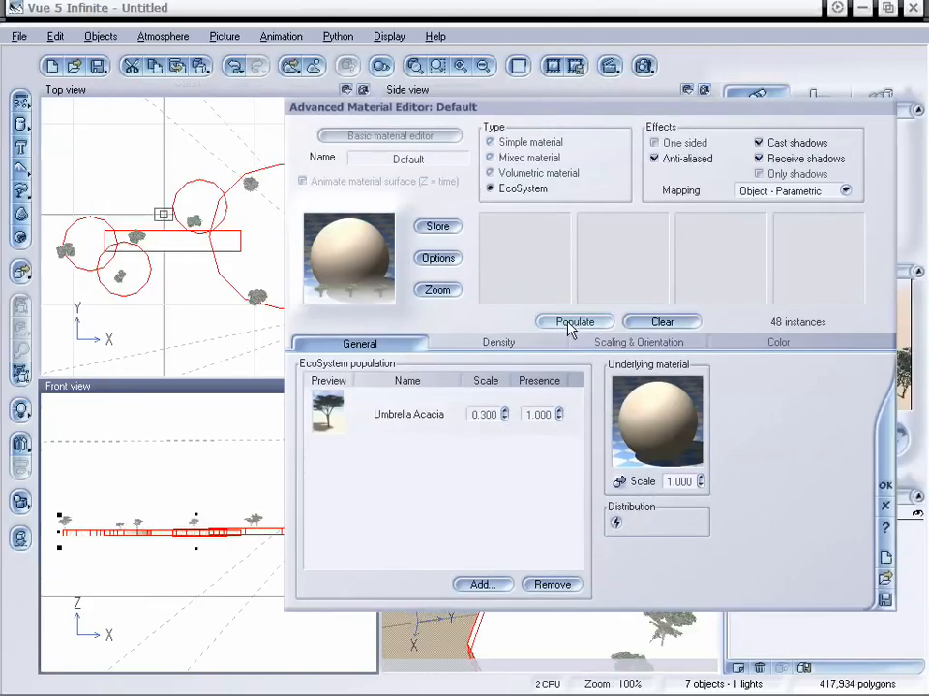
left_click(884, 485)
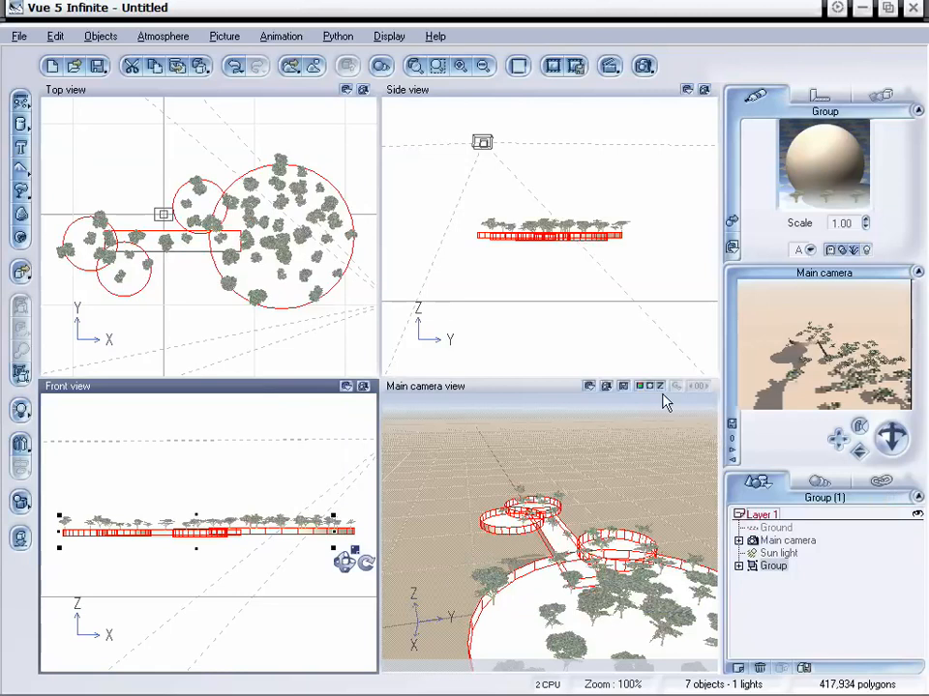
Make the EcoSystem's underlying material fully transparent, with global transparency at 100% and fading out at 0%
left_click_drag(885, 449, 886, 448)
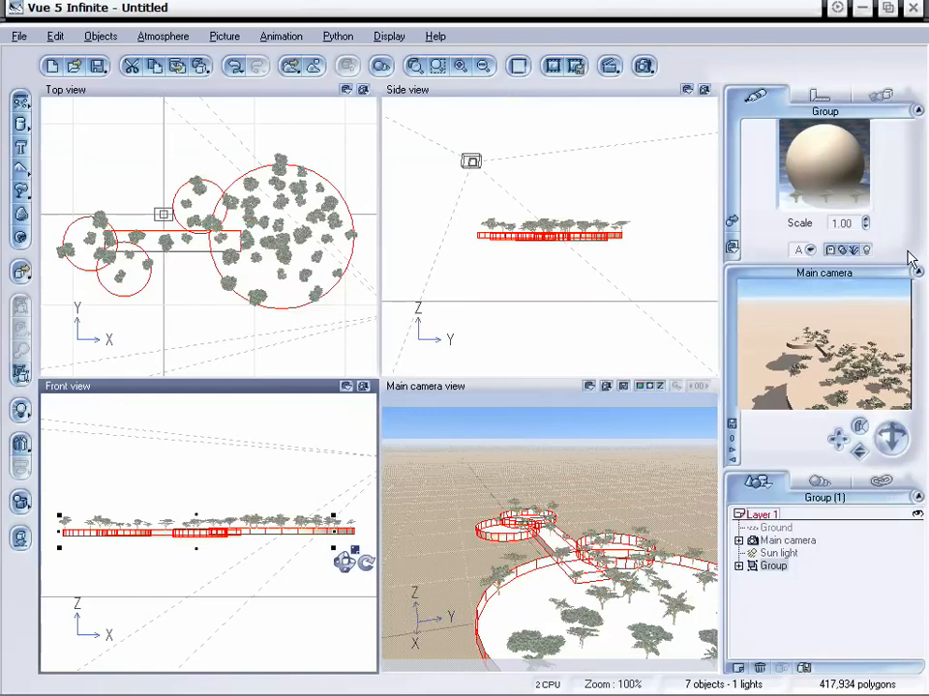
double_click(830, 172)
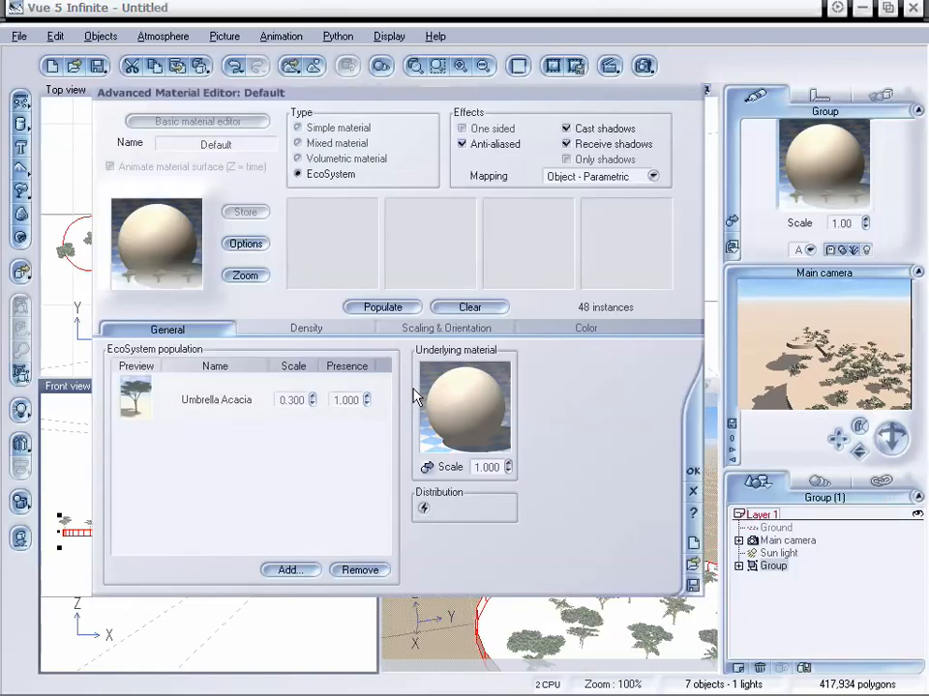
double_click(443, 388)
left_click_drag(453, 255, 452, 189)
left_click_drag(163, 446, 235, 443)
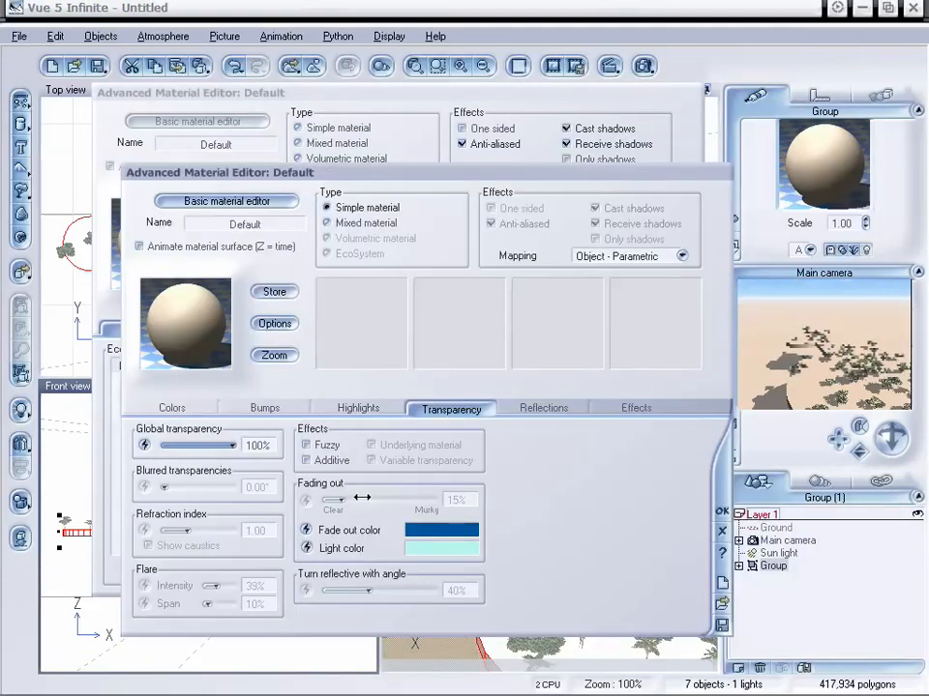
left_click_drag(338, 499, 286, 501)
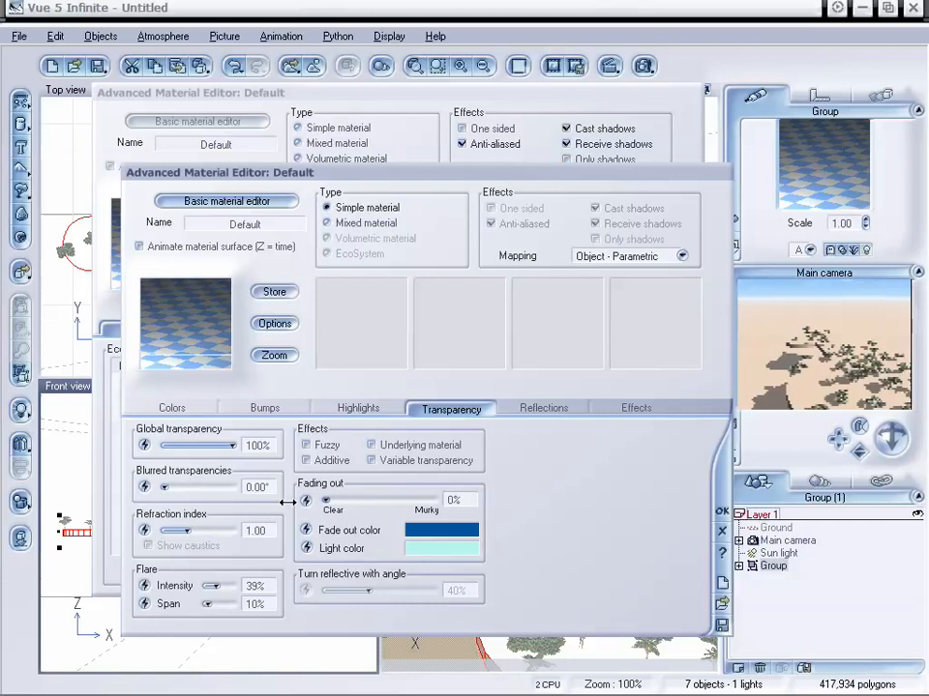
left_click(353, 499)
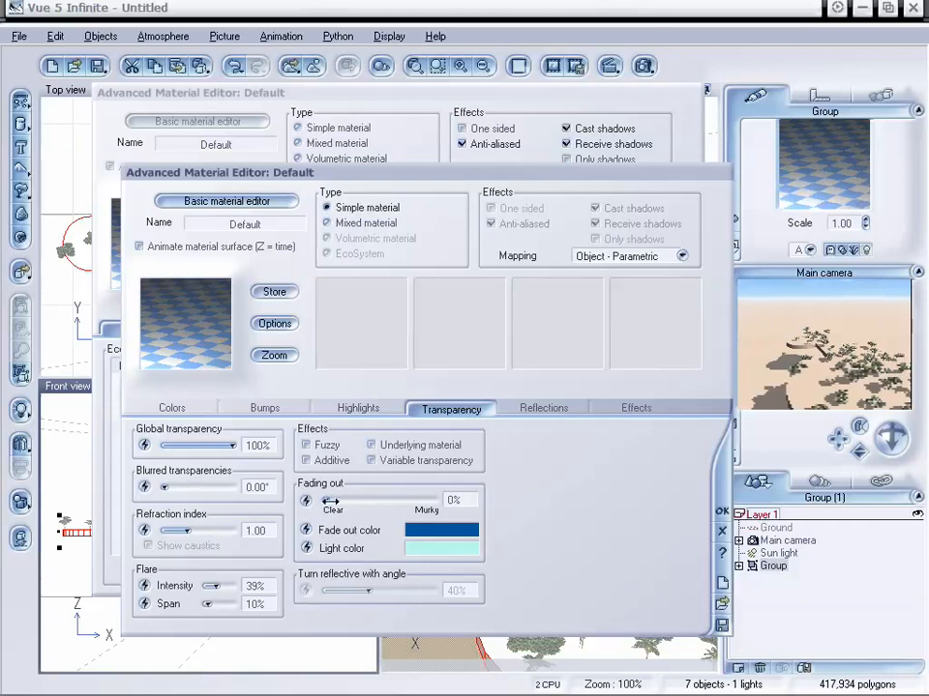
left_click(721, 511)
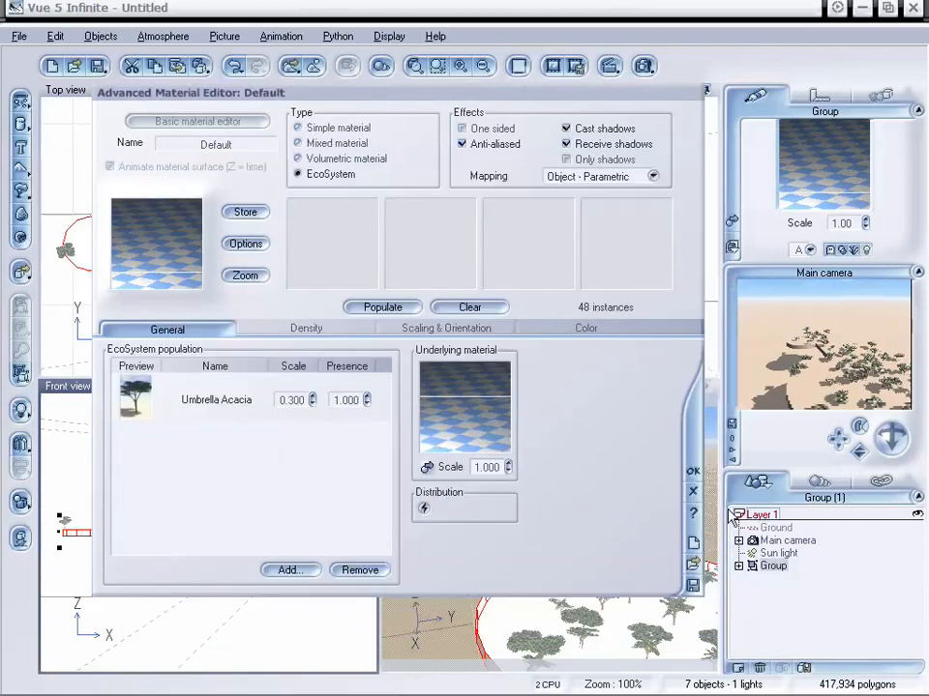
left_click(692, 471)
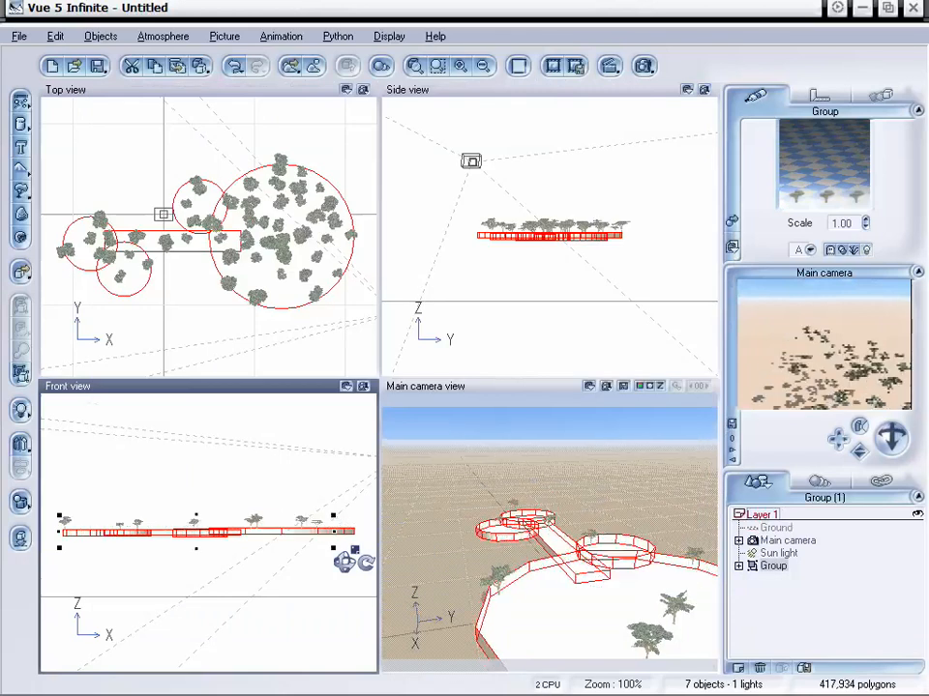
Set the Umbrella Acacia scale to 0.05 in the group's EcoSystem material and repopulate the group
mouse_move(891, 438)
left_mouse_down()
mouse_move(901, 414)
mouse_move(865, 454)
mouse_move(875, 462)
mouse_move(858, 459)
mouse_move(886, 437)
left_mouse_up()
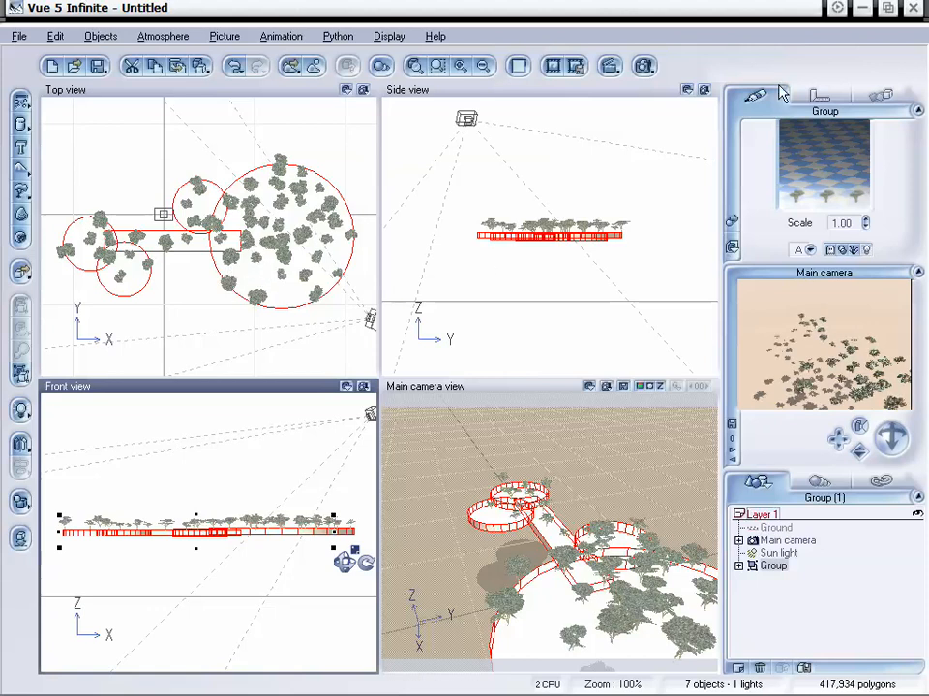
right_click(792, 166)
left_click(827, 174)
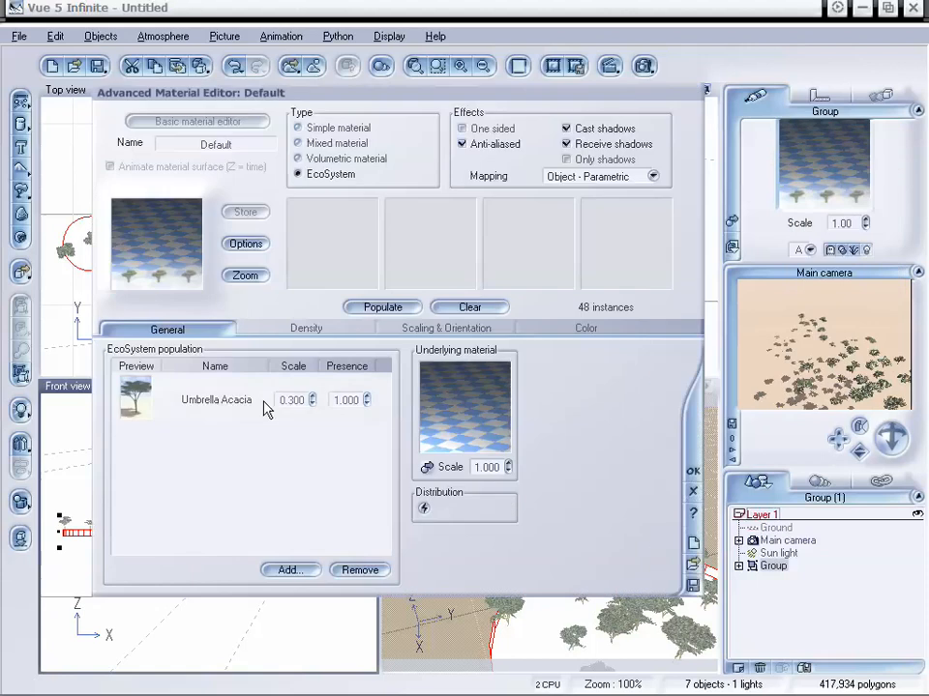
double_click(291, 400)
type("0.1")
key("Return")
type(".05")
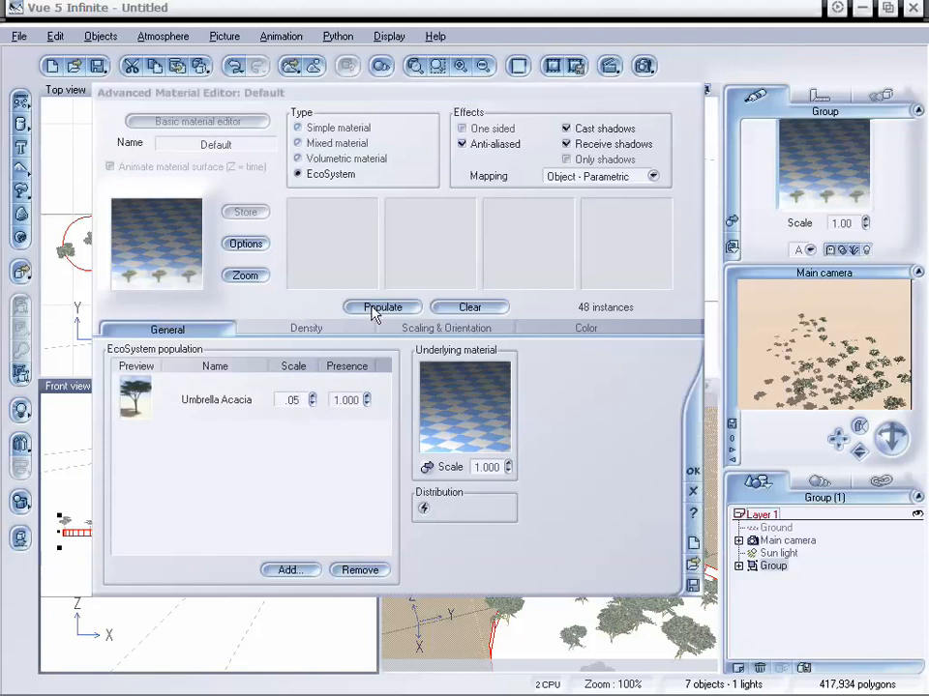
left_click(374, 307)
left_click(692, 472)
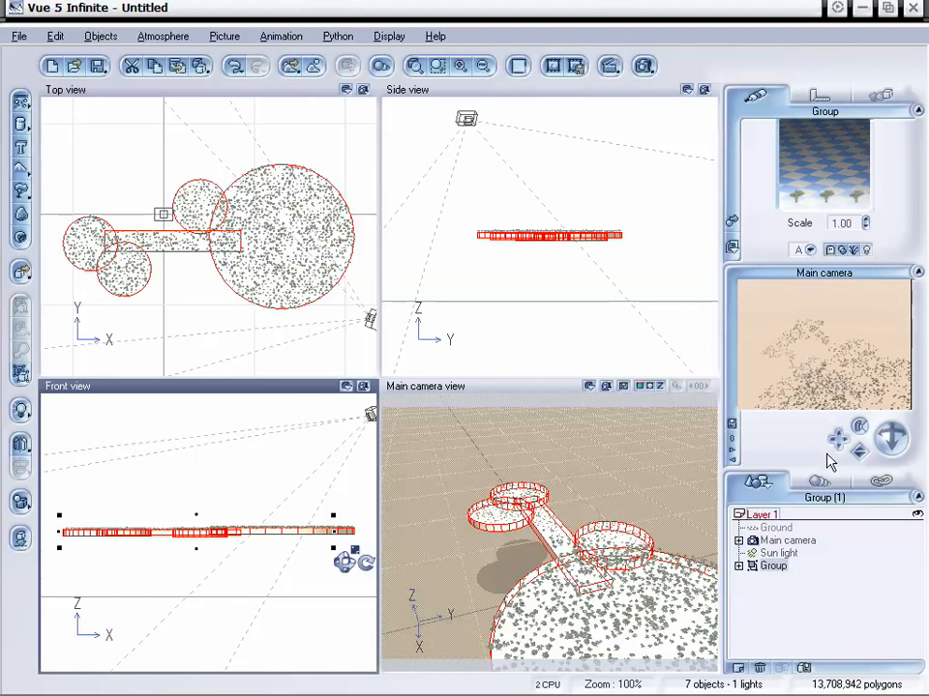
Ungroup the four cylinders and the cube, and merge them into a single metablob
left_click_drag(891, 438, 891, 474)
left_click_drag(837, 440, 859, 452)
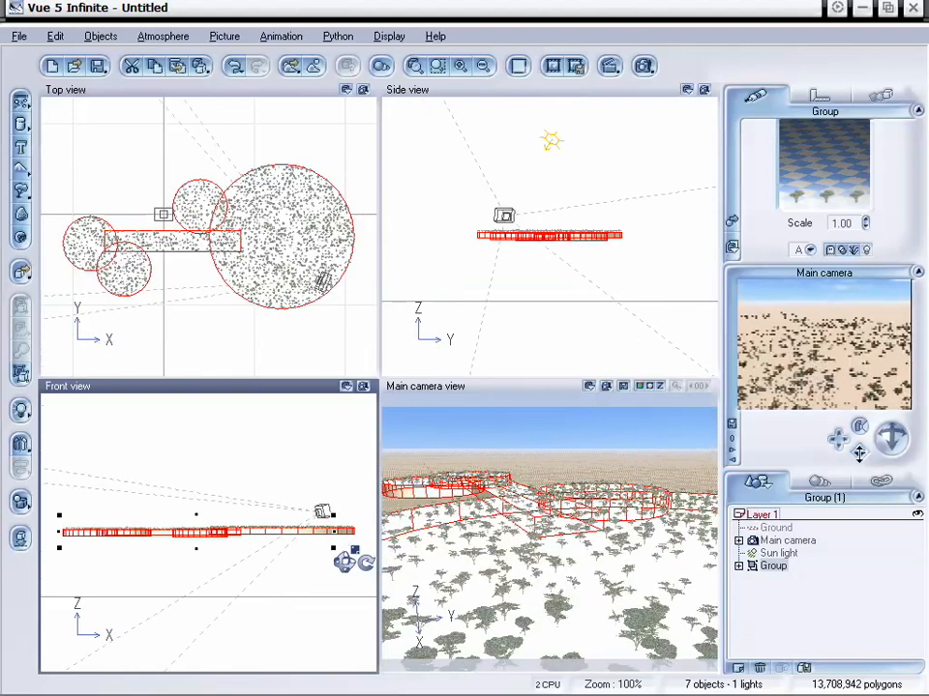
left_click_drag(859, 452, 849, 459)
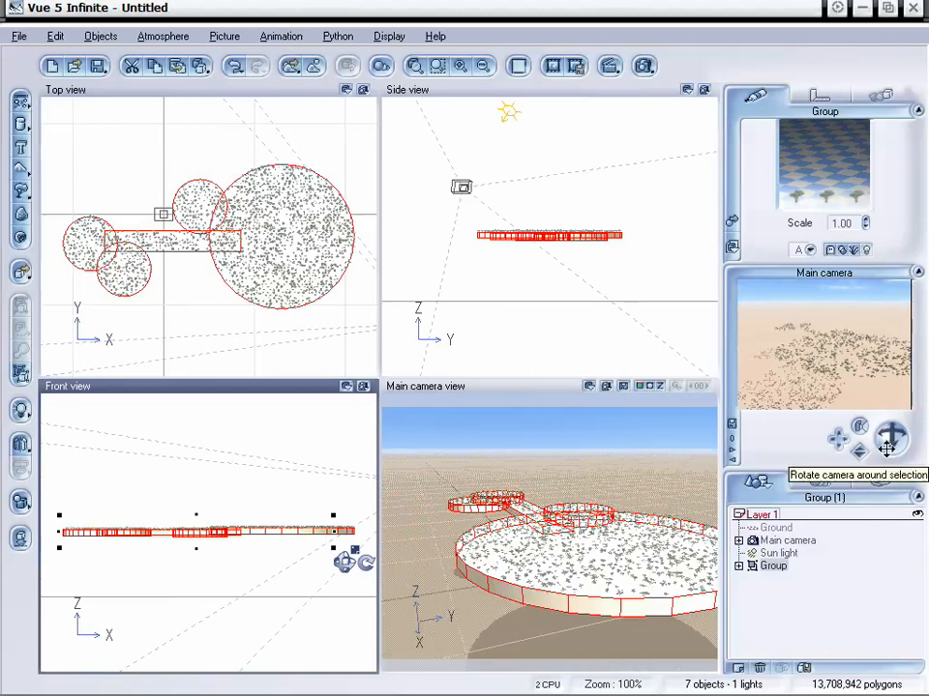
left_click_drag(886, 448, 886, 441)
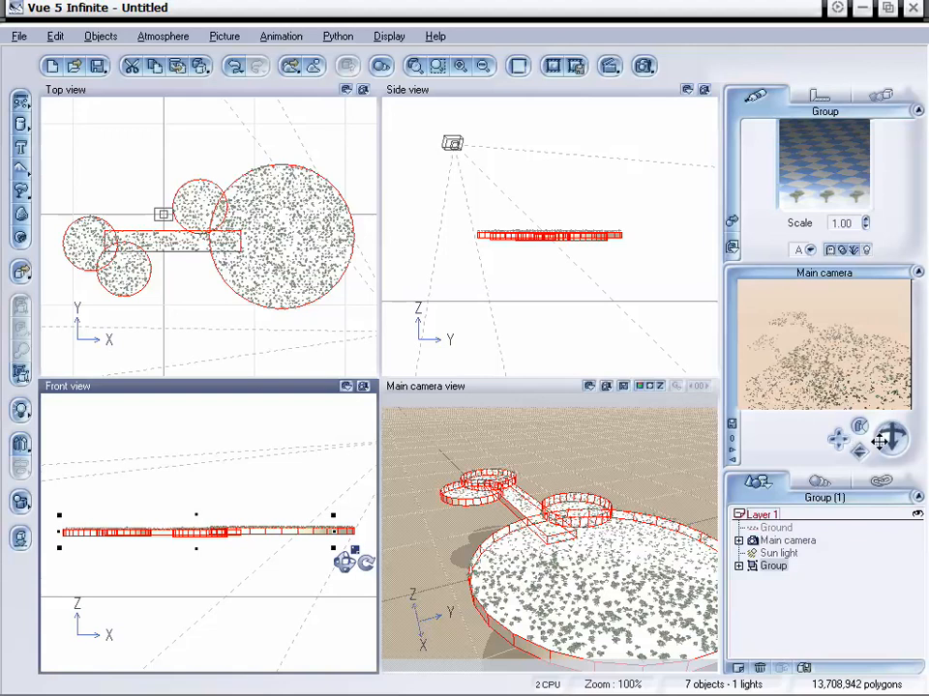
left_click_drag(887, 440, 887, 438)
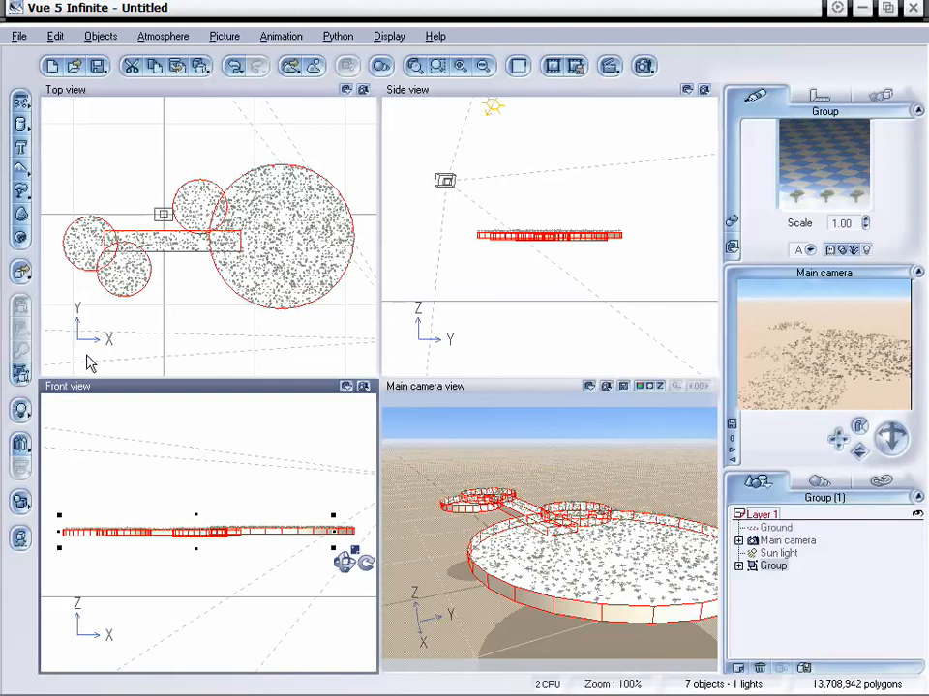
left_click(20, 372)
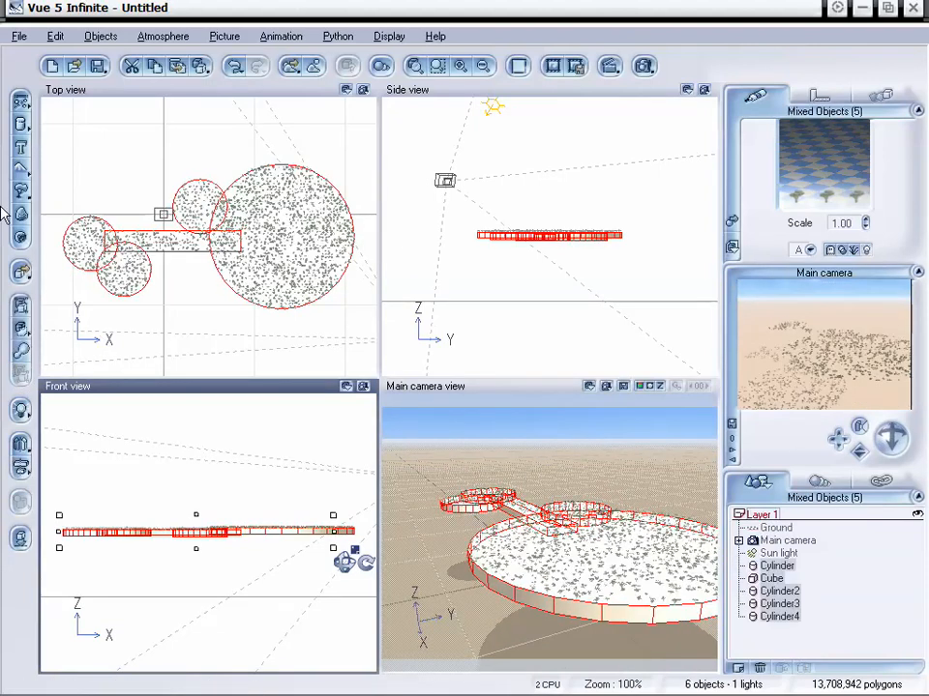
left_click(20, 350)
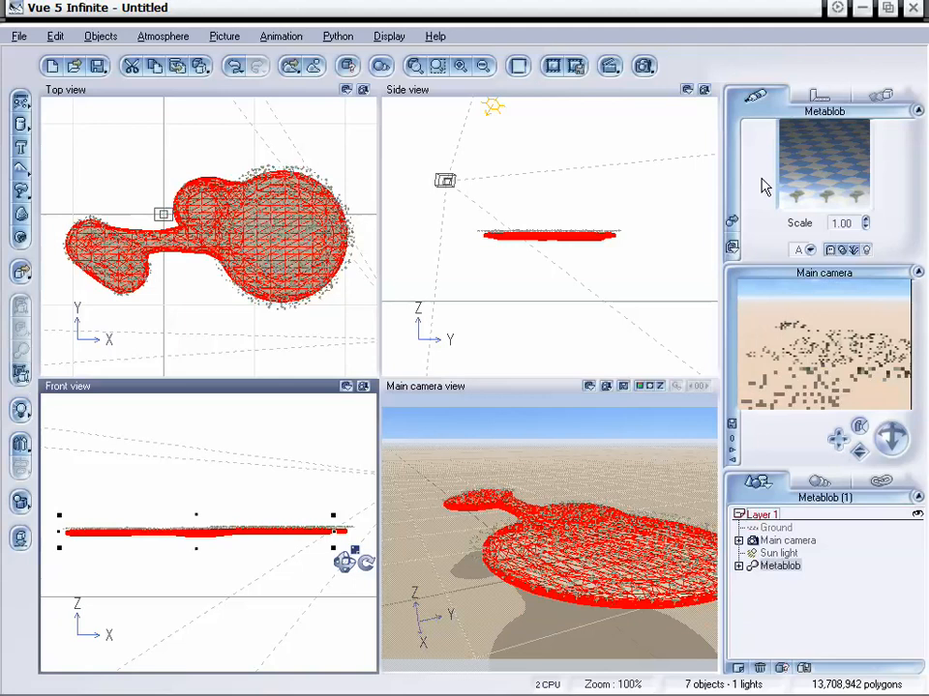
Repopulate the metablob's EcoSystem material and frame the whole metablob from above in the main camera view
double_click(823, 165)
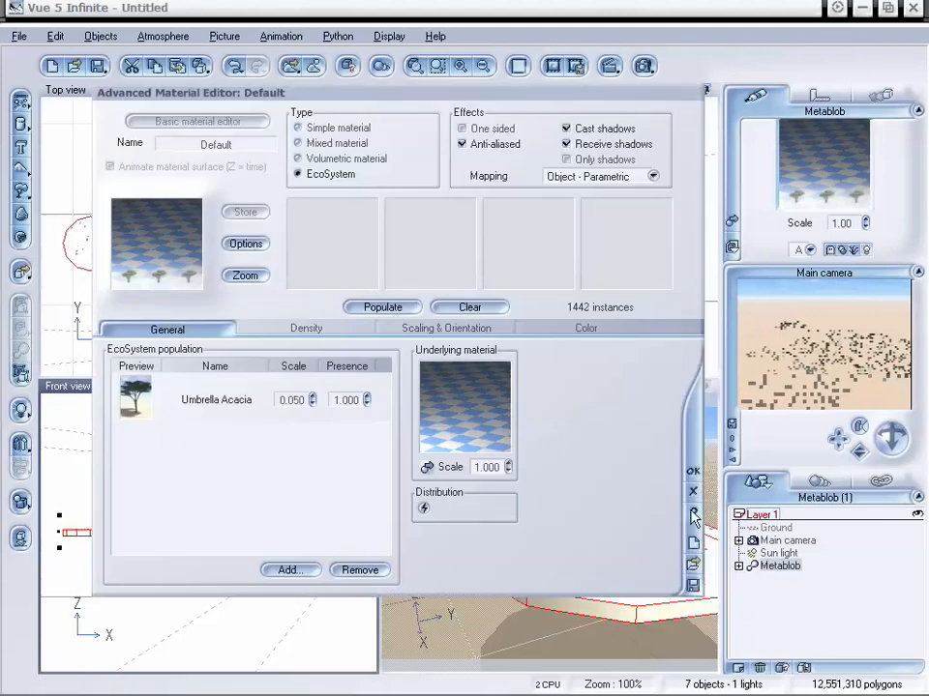
left_click(692, 473)
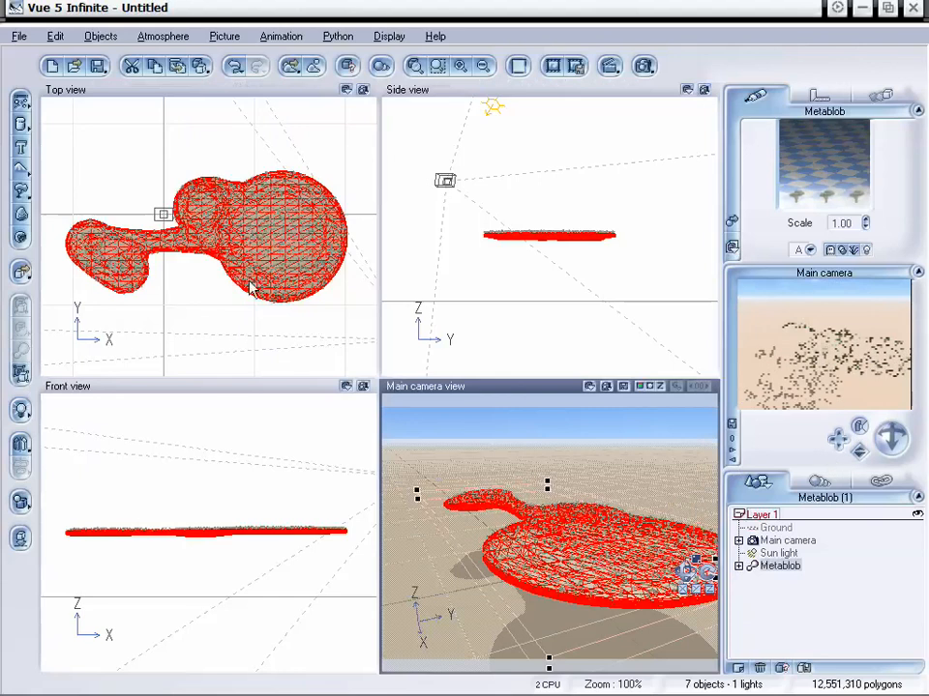
left_click_drag(858, 452, 888, 436)
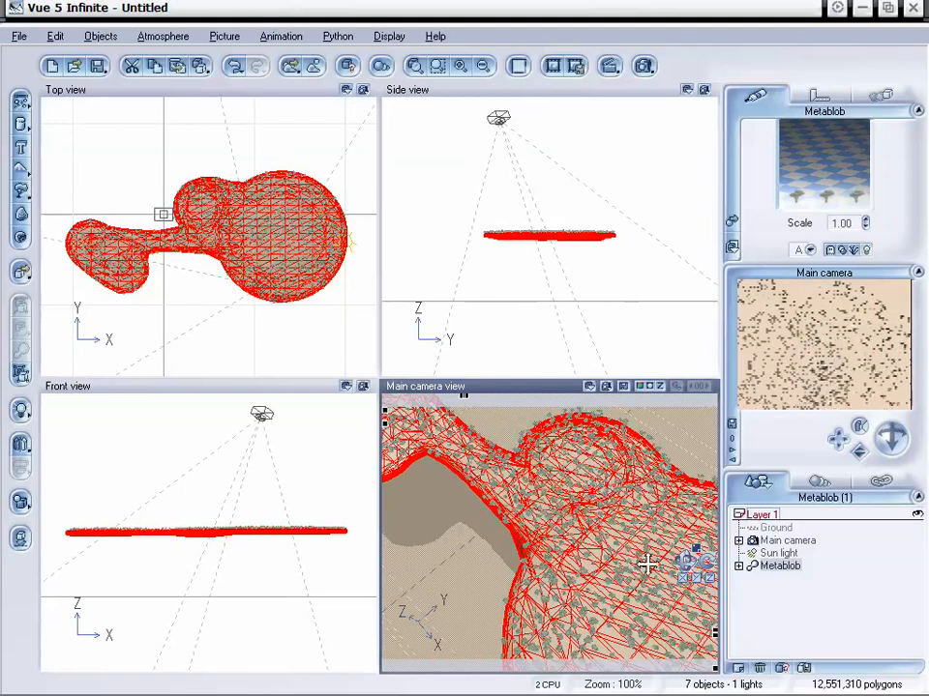
left_click_drag(859, 451, 859, 472)
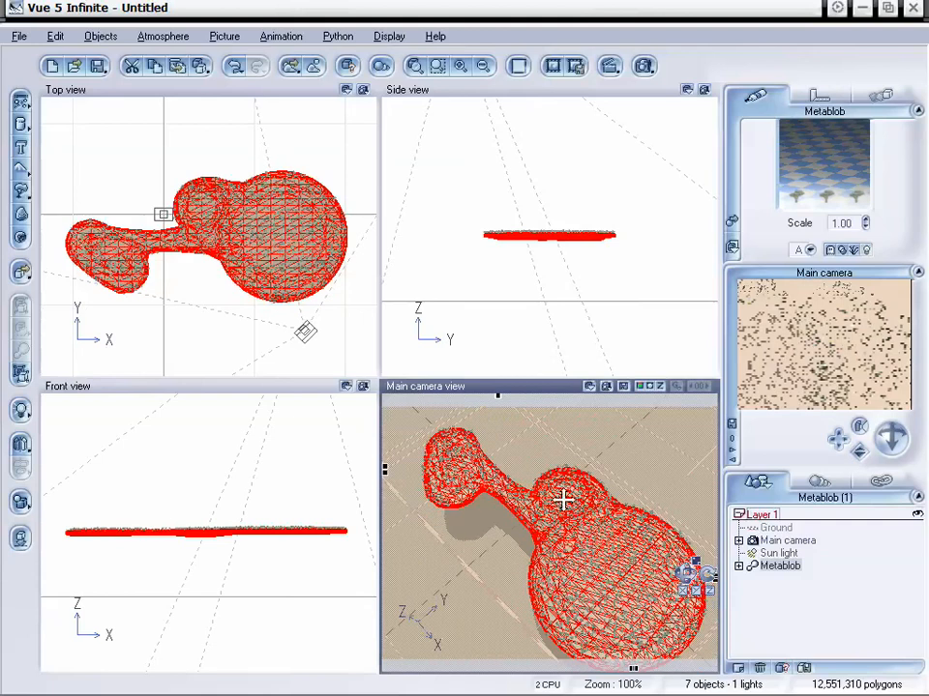